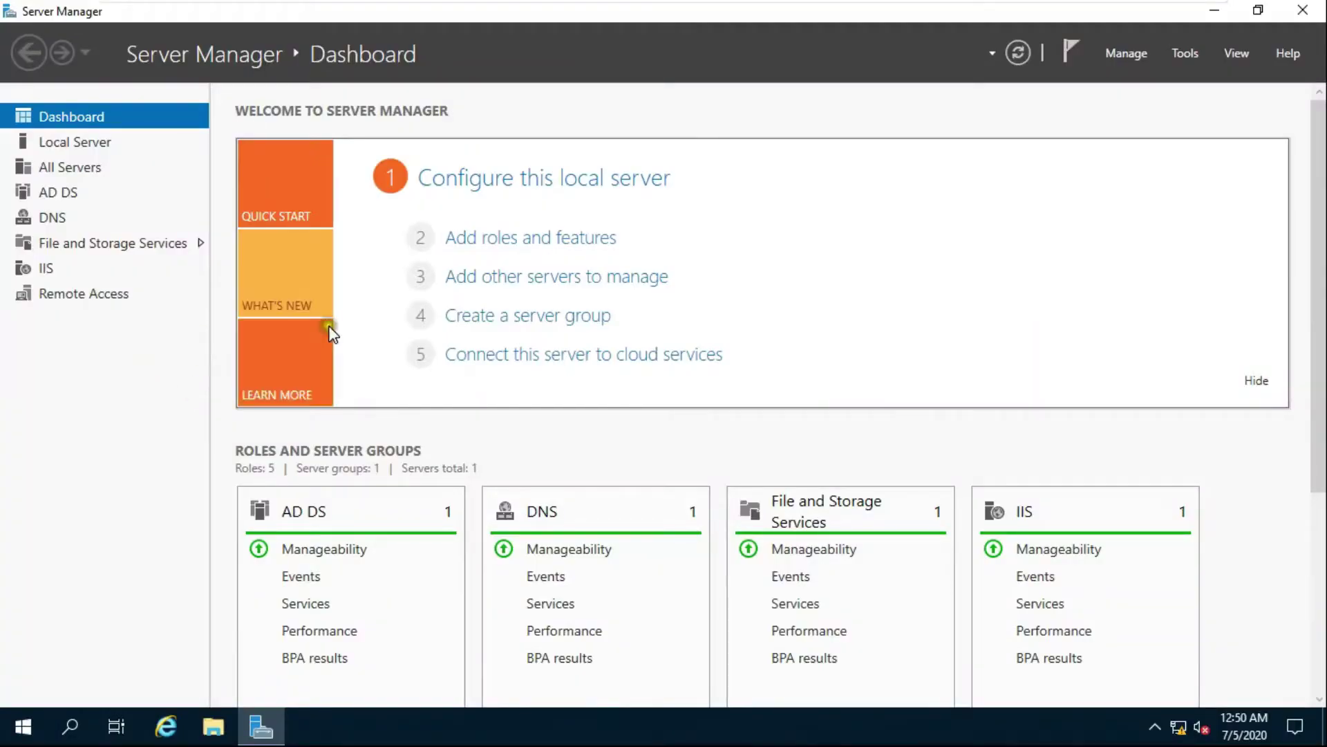
# Step: Start a role-based Add Roles and Features installation targeting server.sar.local
pyautogui.click(545, 244)
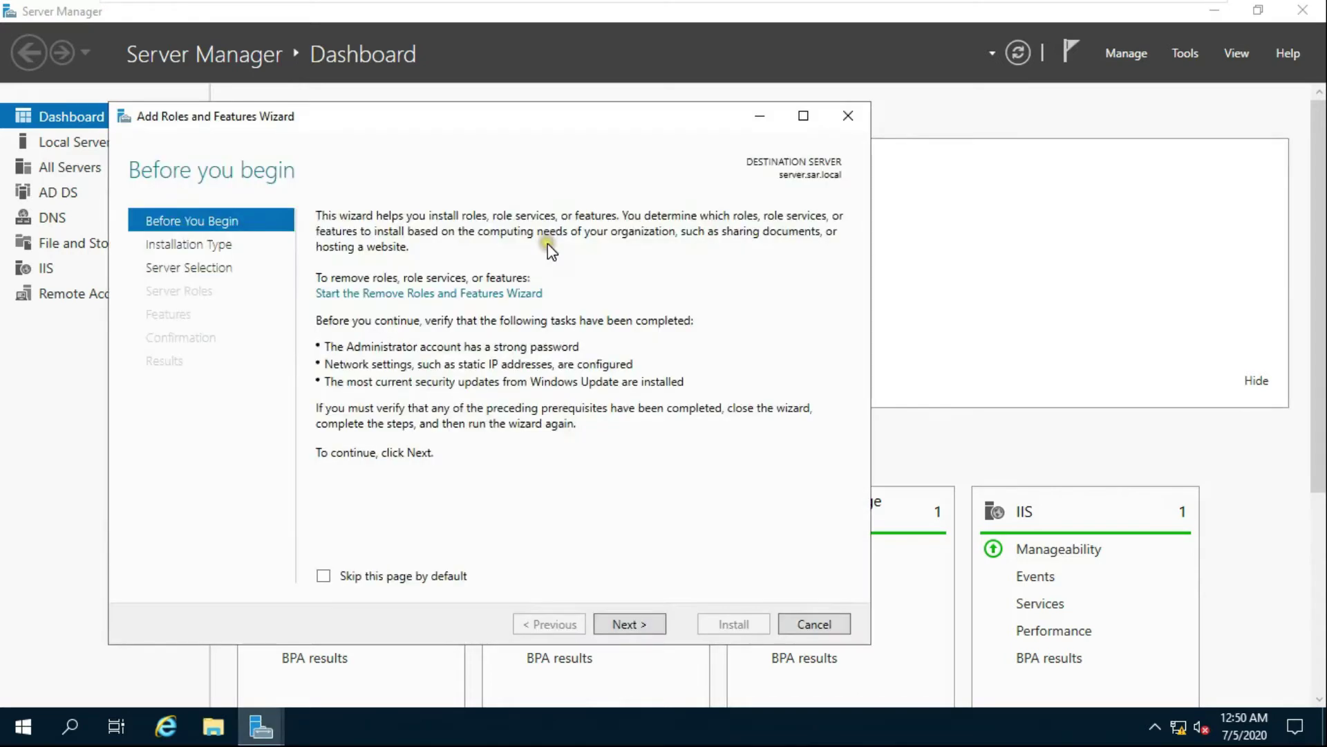
pyautogui.click(631, 622)
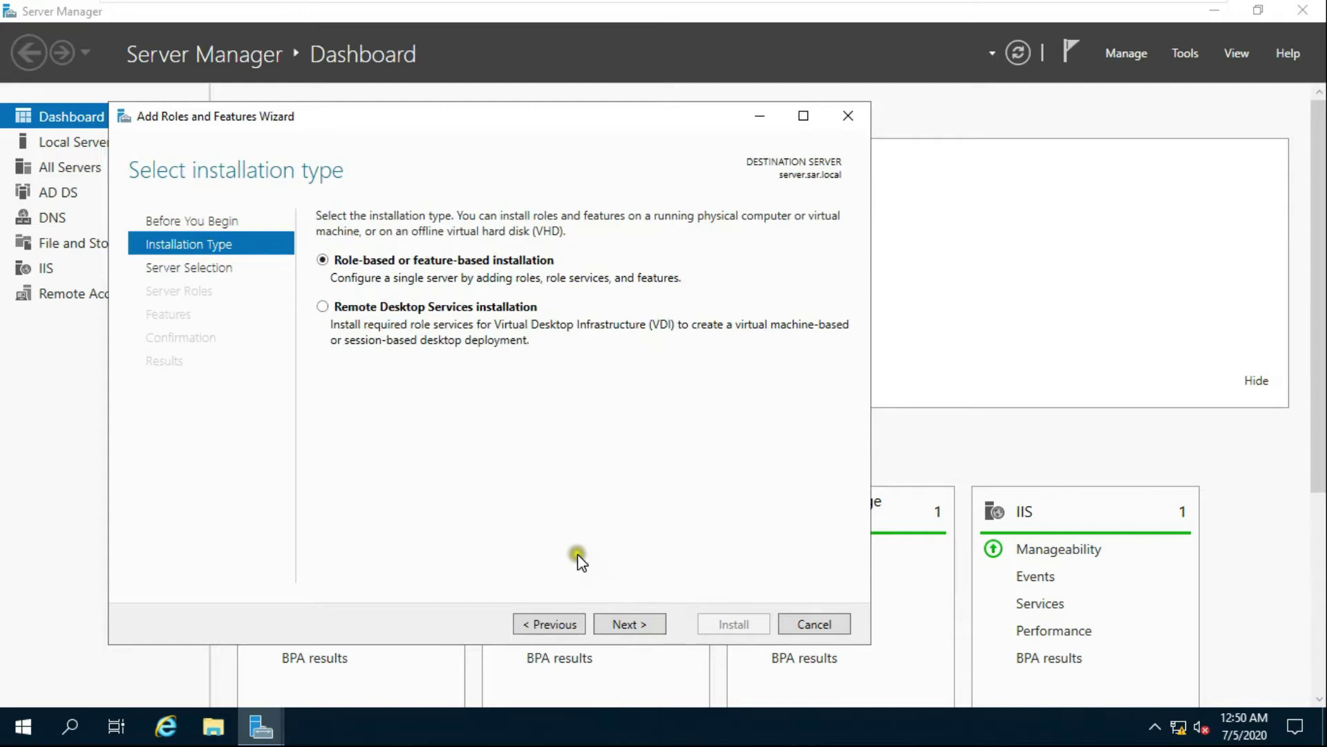
pyautogui.click(612, 625)
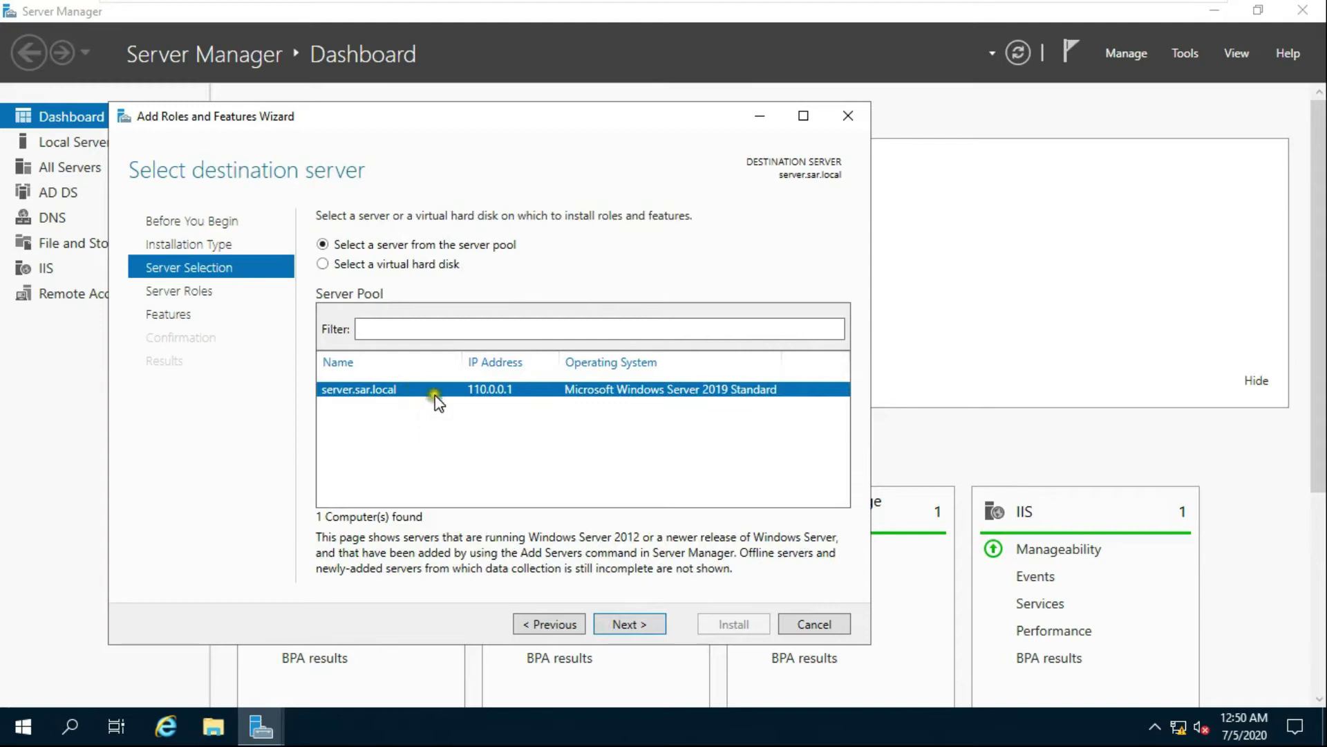
pyautogui.click(629, 627)
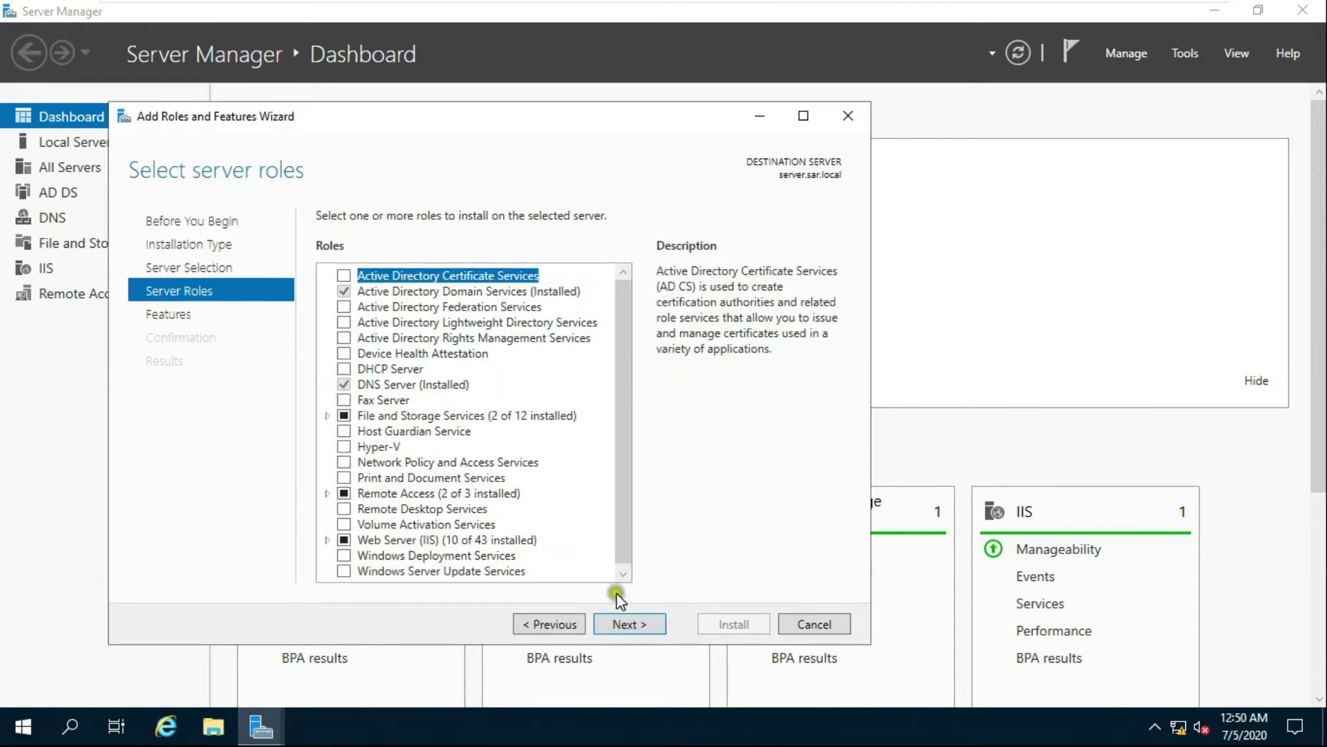
# Step: Select the DHCP Server role with its management tools and allow automatic restart
pyautogui.click(350, 369)
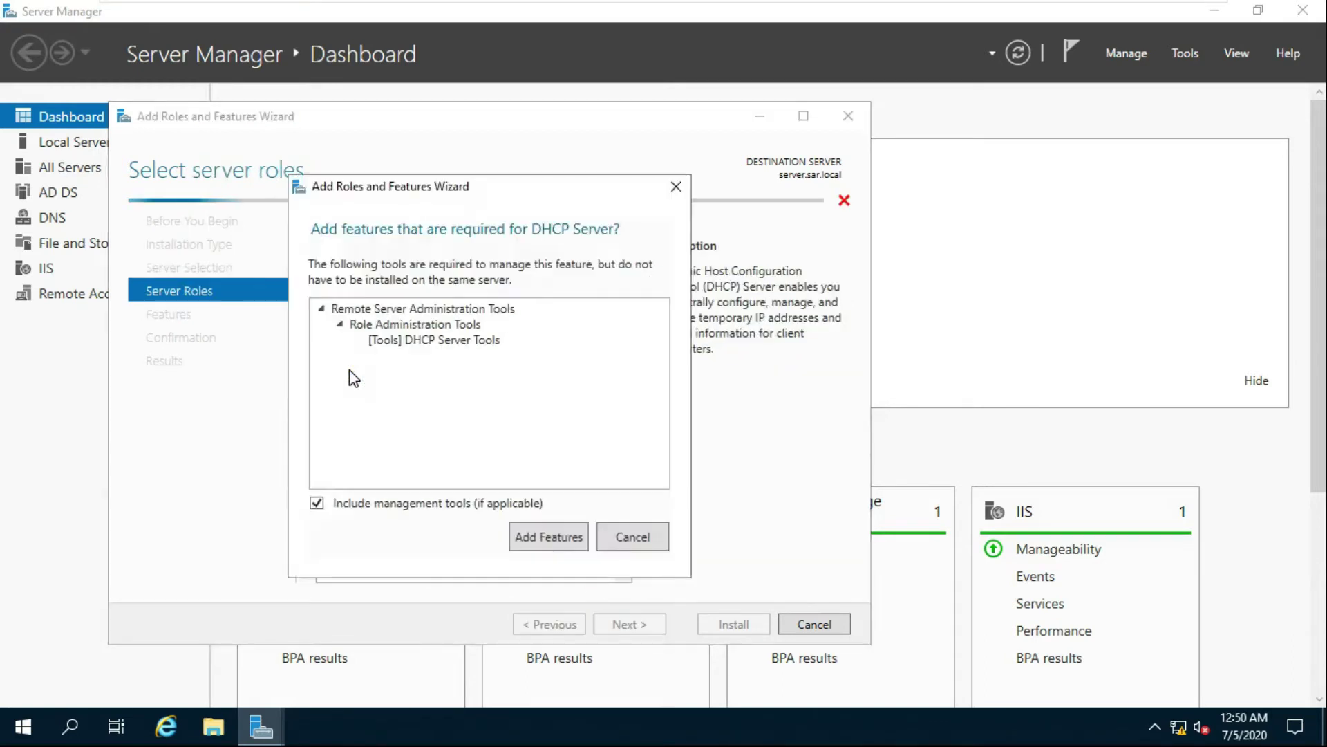
pyautogui.click(540, 535)
pyautogui.click(631, 624)
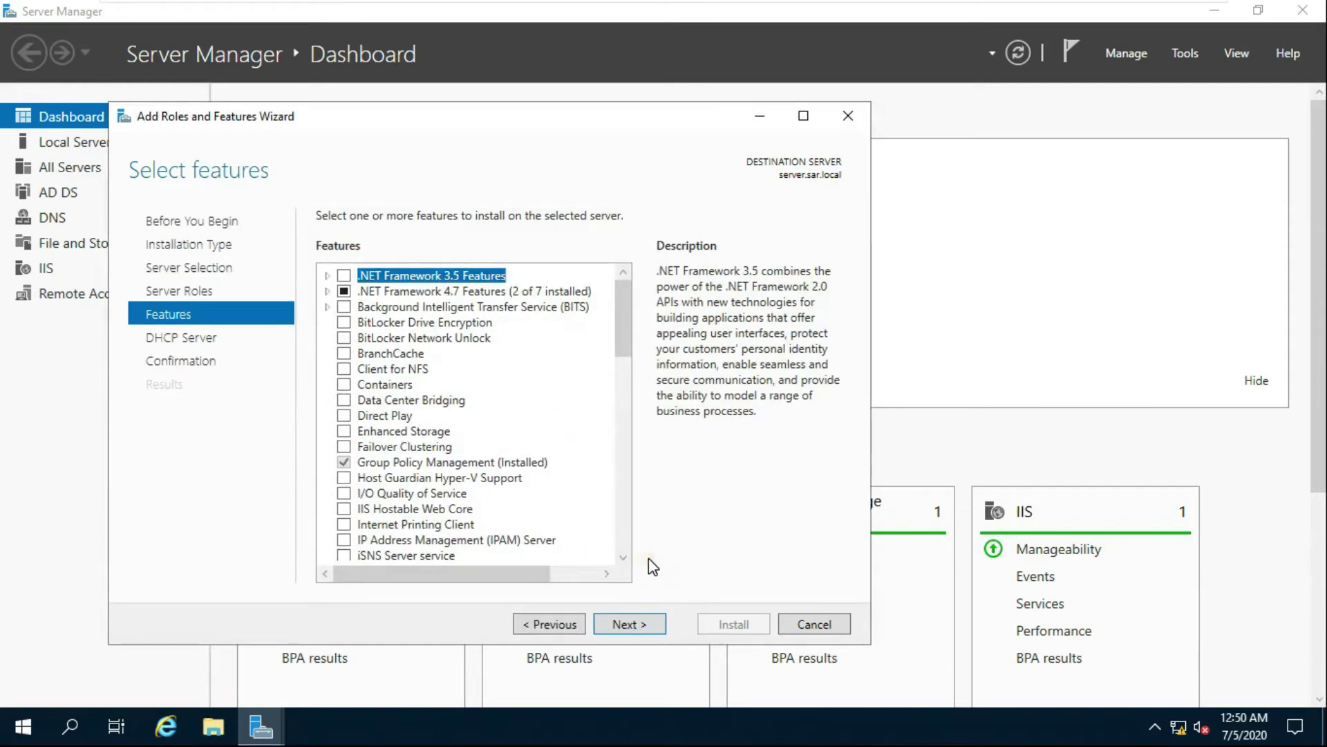
pyautogui.click(649, 618)
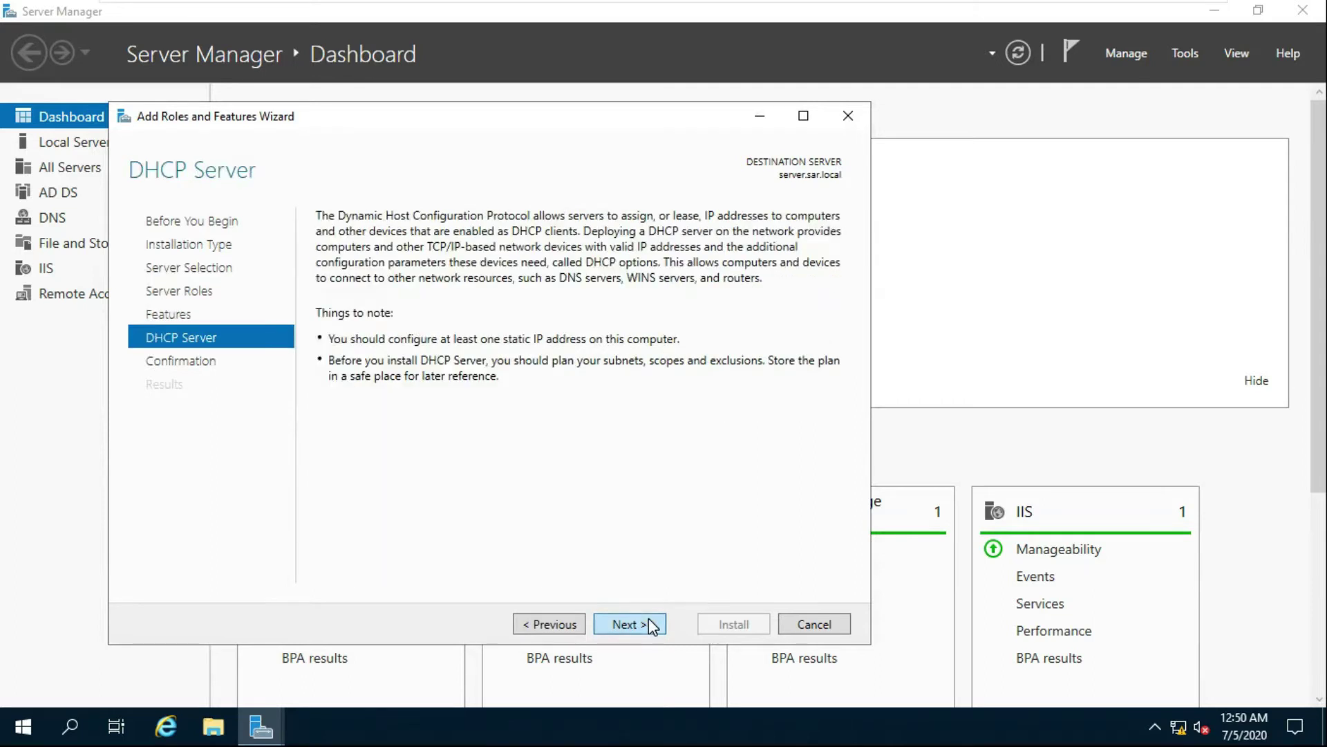
pyautogui.click(648, 618)
pyautogui.click(368, 243)
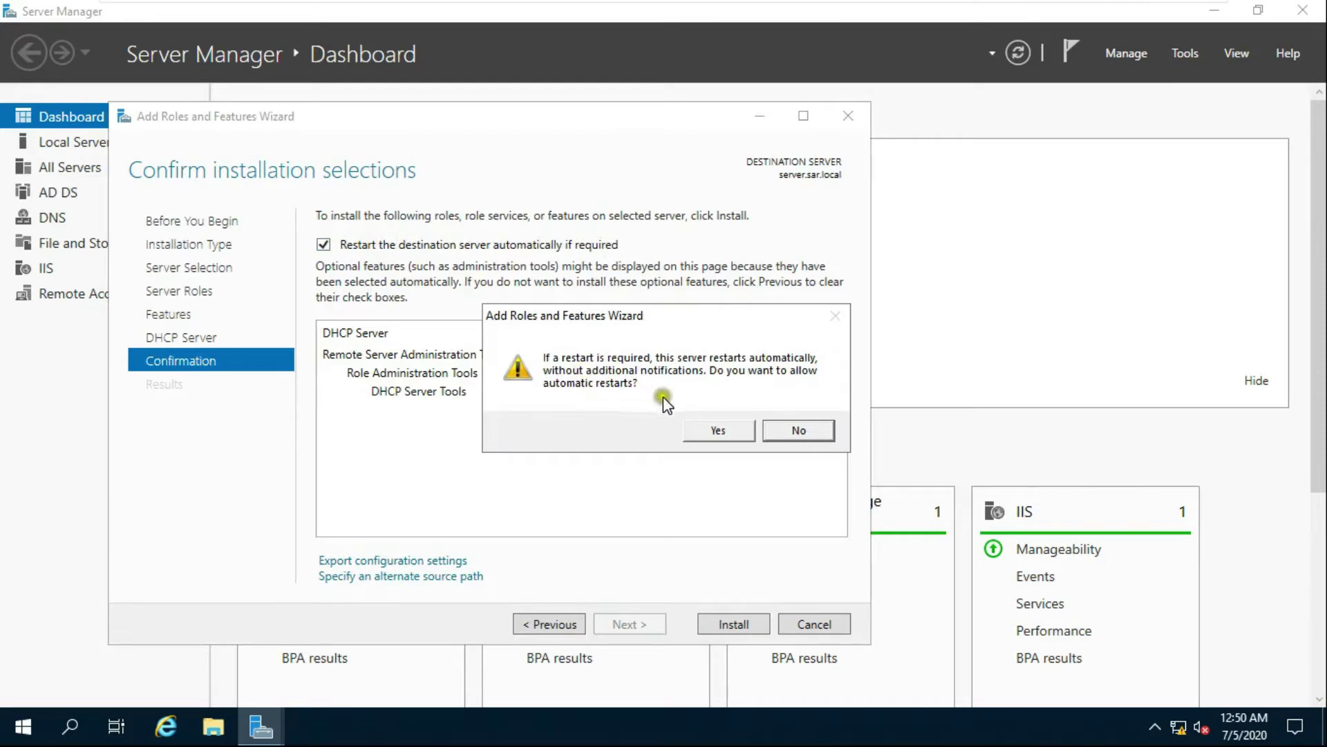
# Step: Install DHCP Server, then commit post-install setup creating security groups and authorizing the server
pyautogui.click(714, 428)
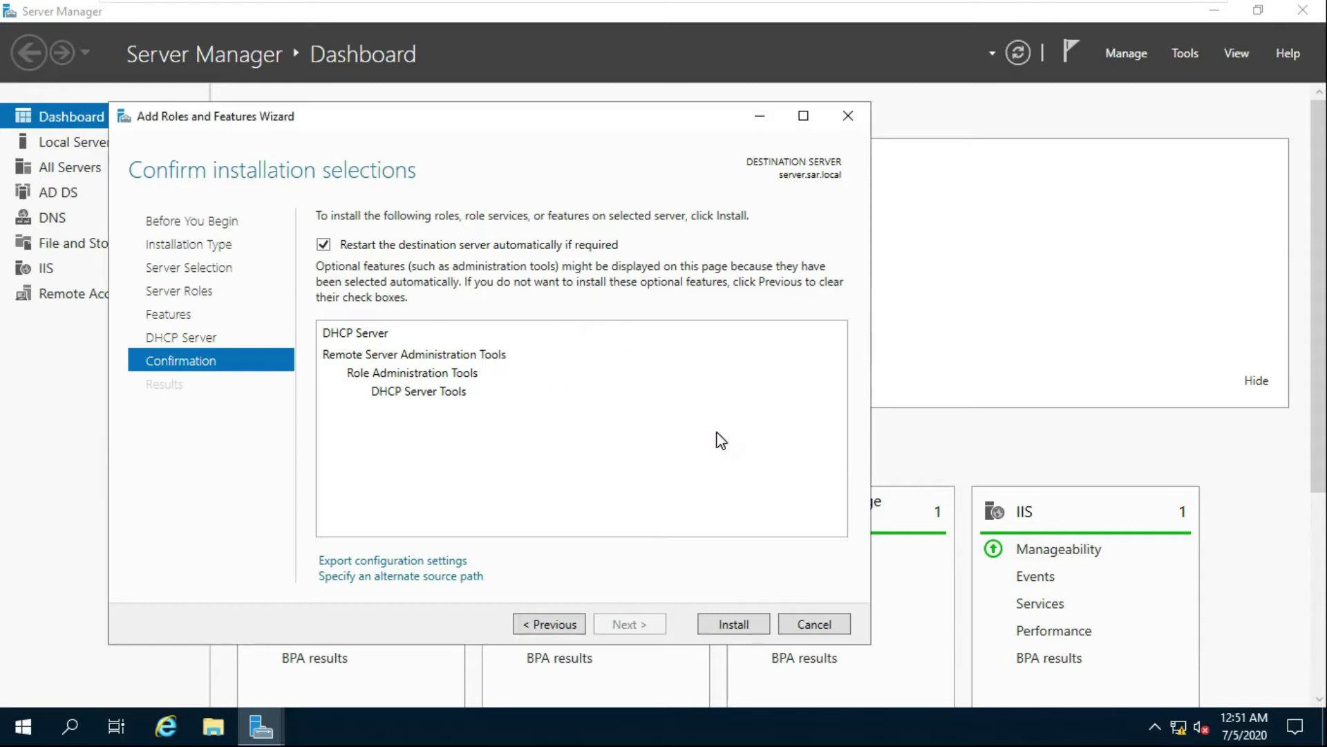
pyautogui.click(734, 619)
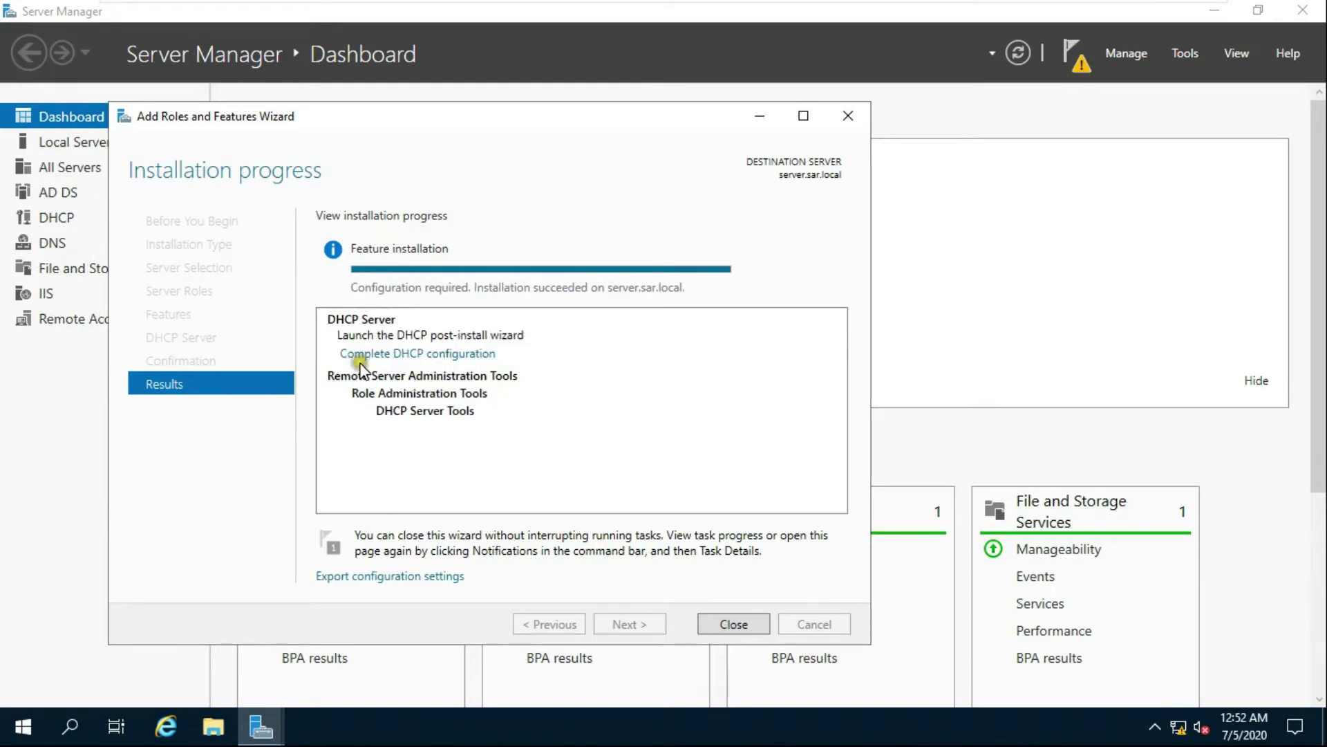
pyautogui.click(460, 355)
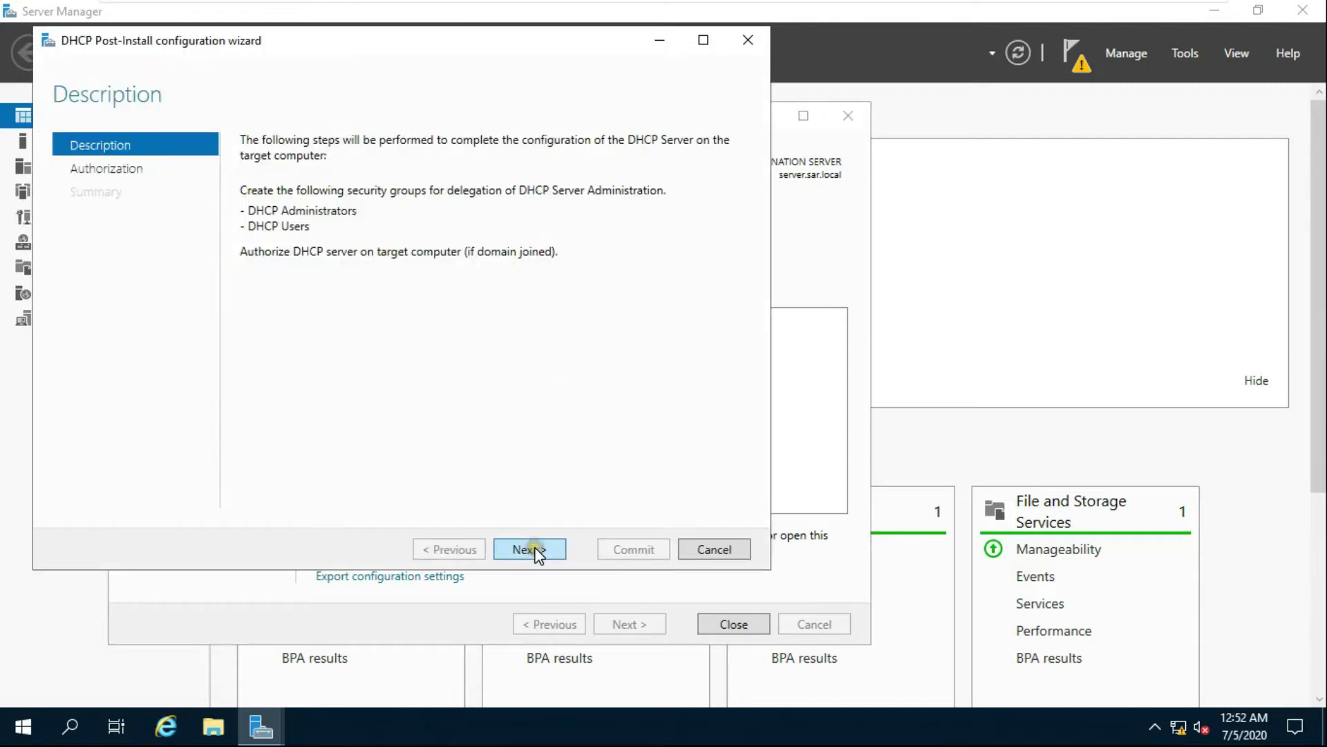
pyautogui.click(537, 551)
pyautogui.click(399, 211)
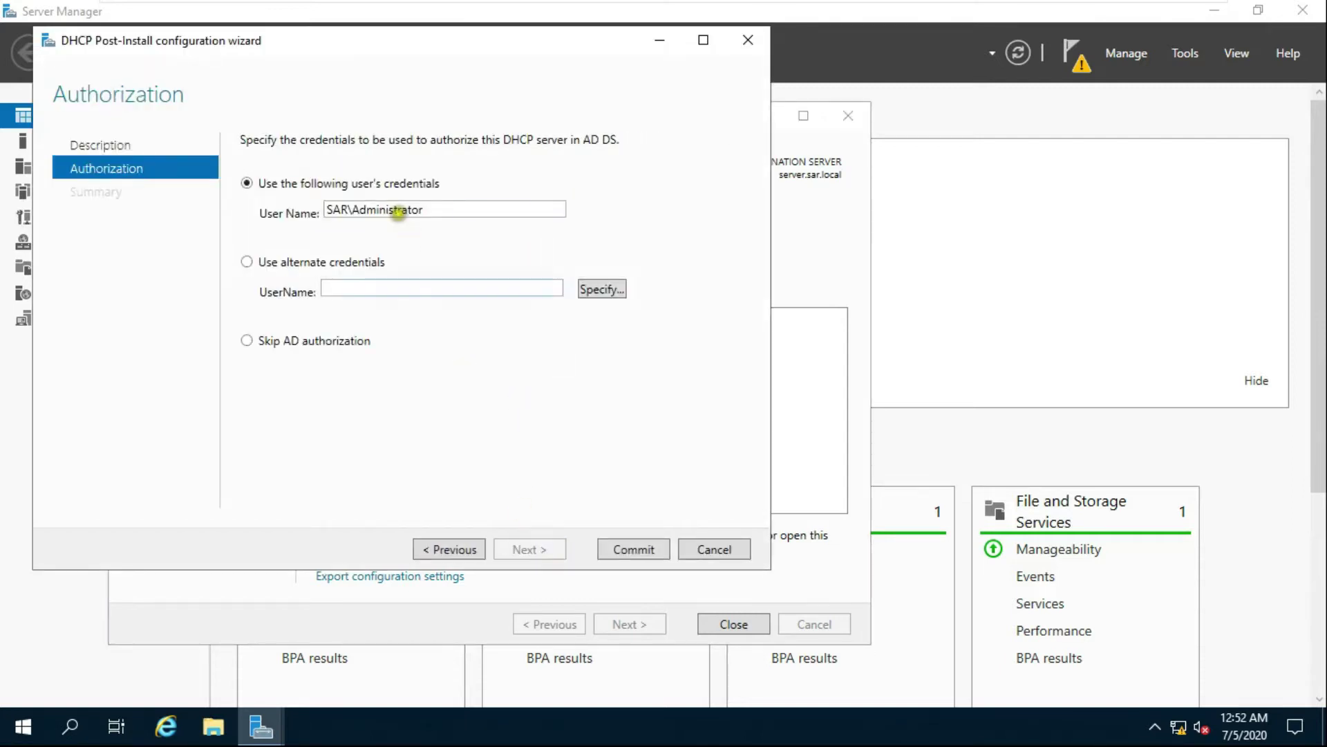
pyautogui.click(629, 548)
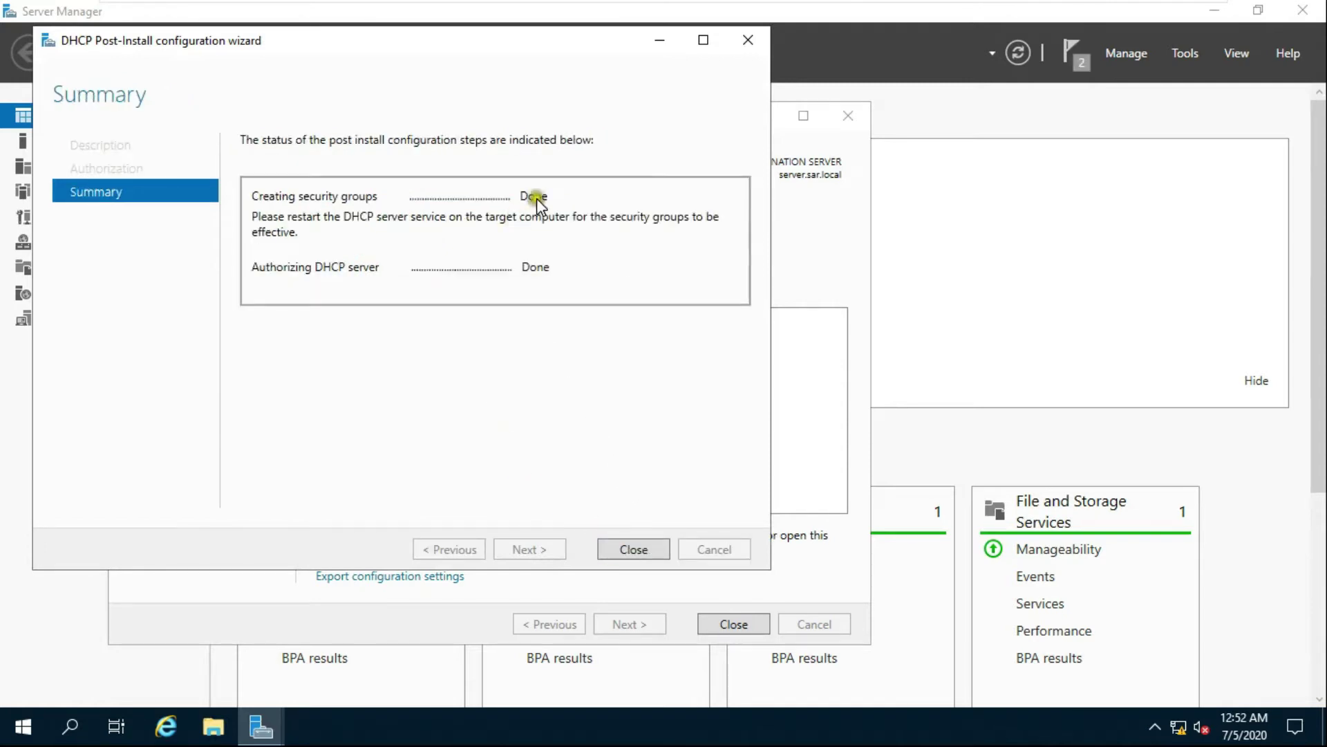
pyautogui.click(618, 546)
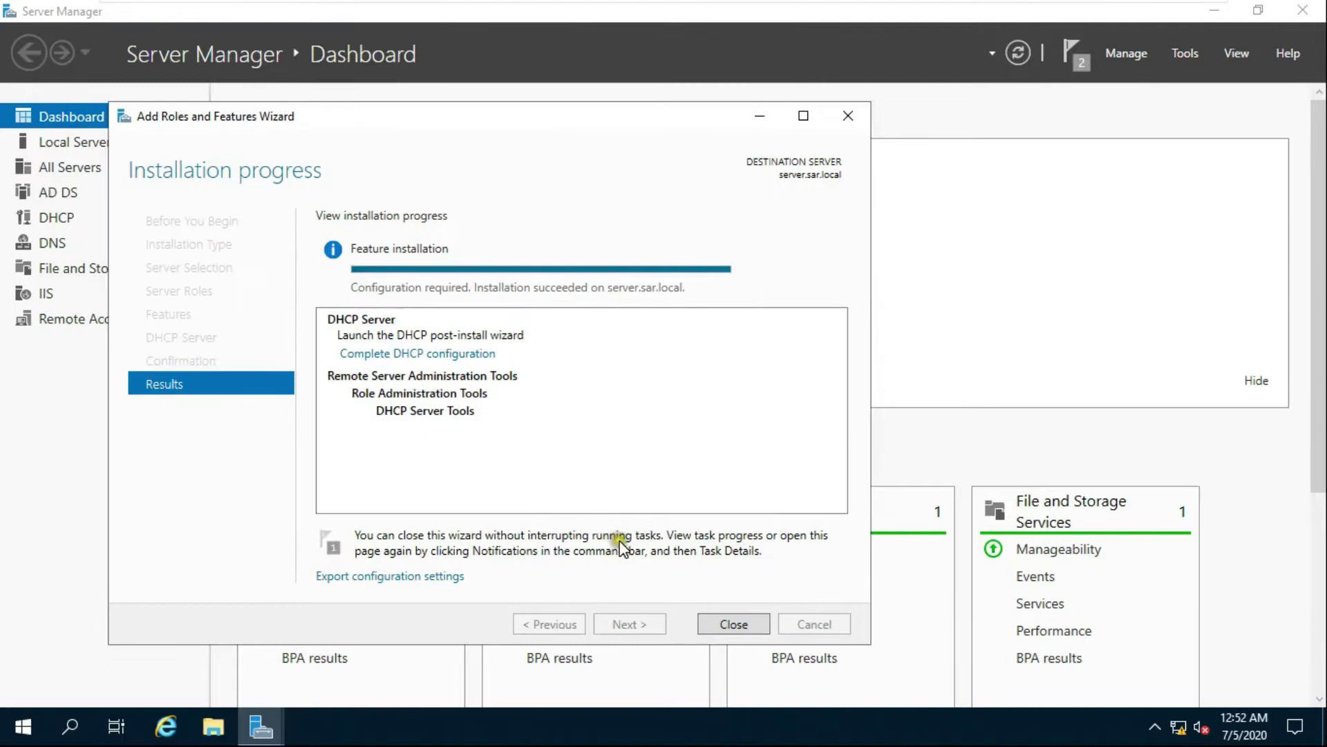
# Step: Open the DHCP console from Tools, maximized, with a widened tree pane
pyautogui.click(728, 622)
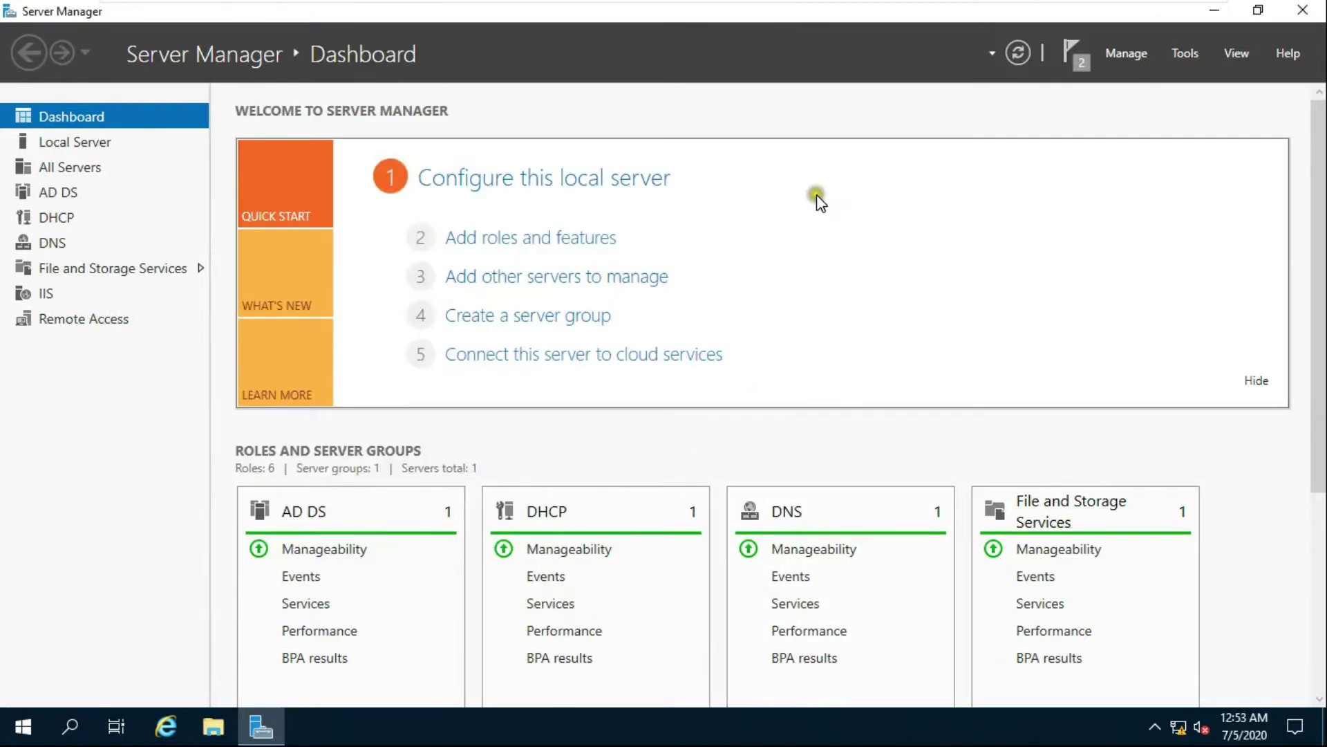
pyautogui.click(1186, 56)
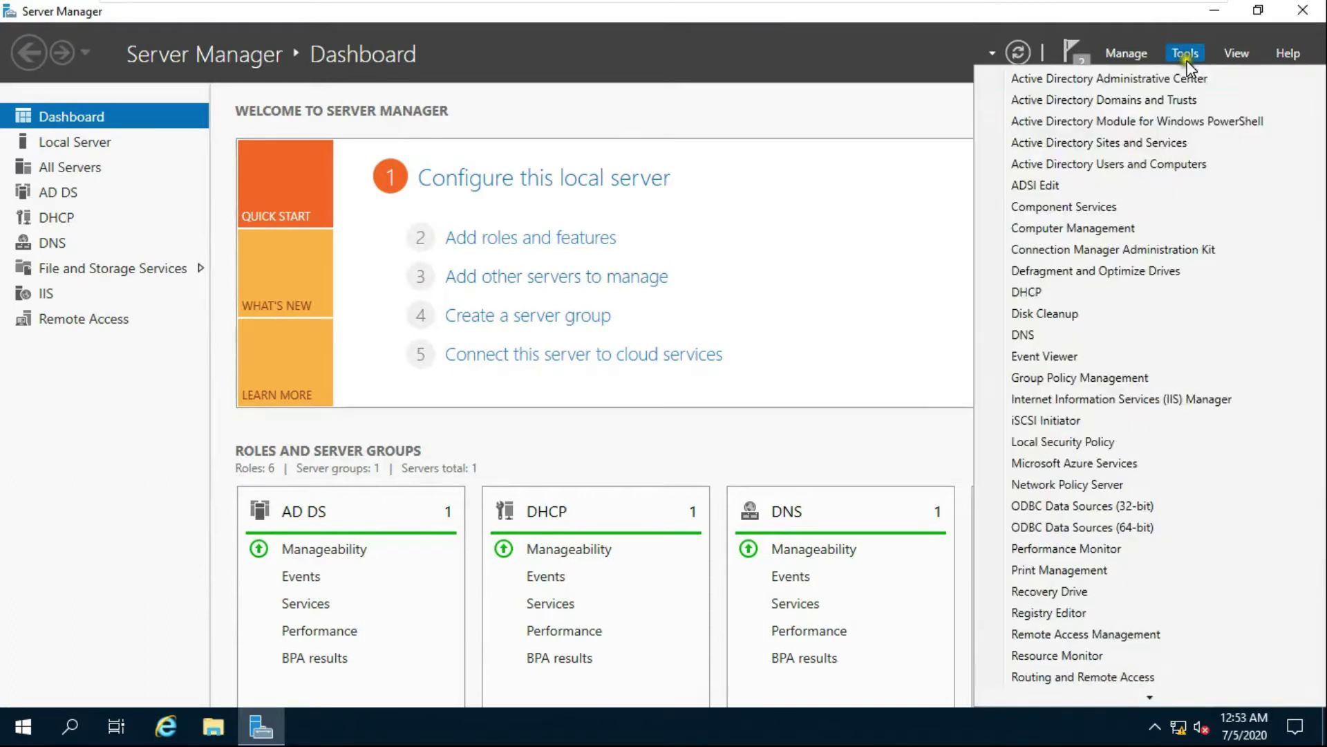
pyautogui.click(1045, 295)
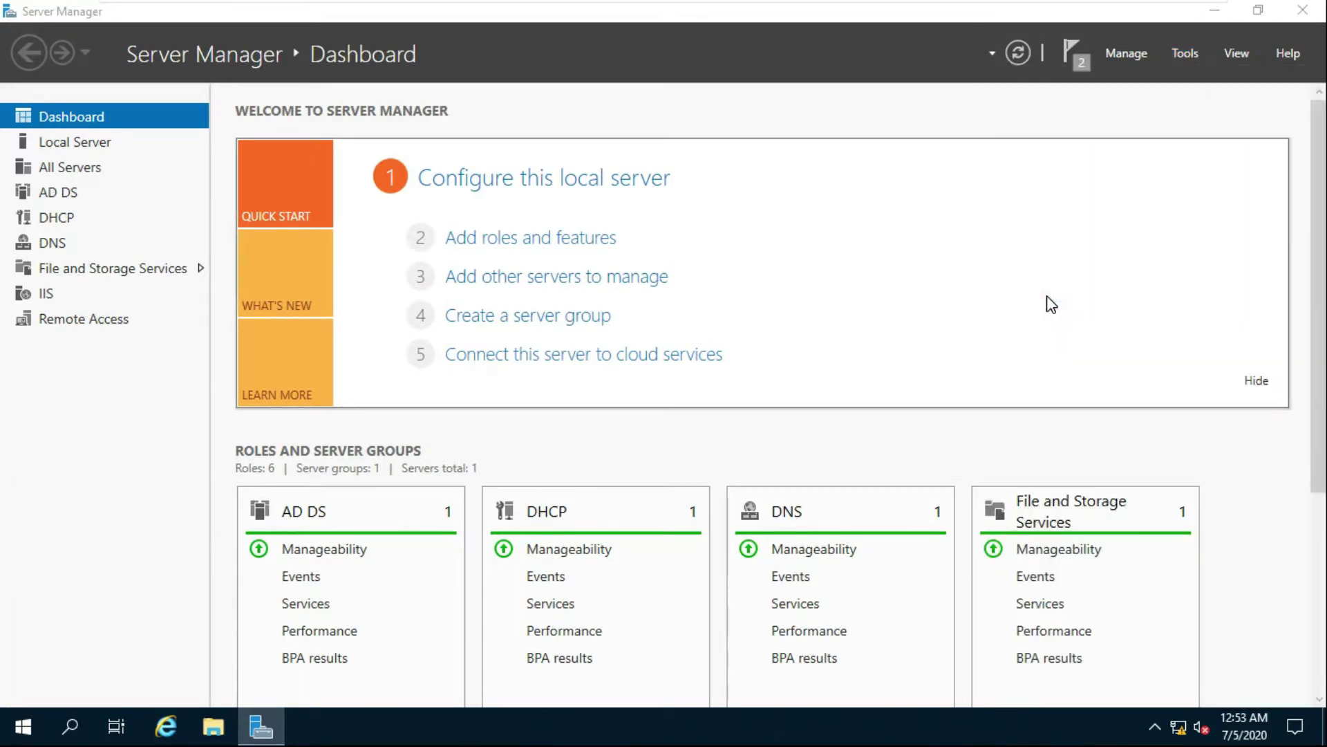
pyautogui.click(579, 79)
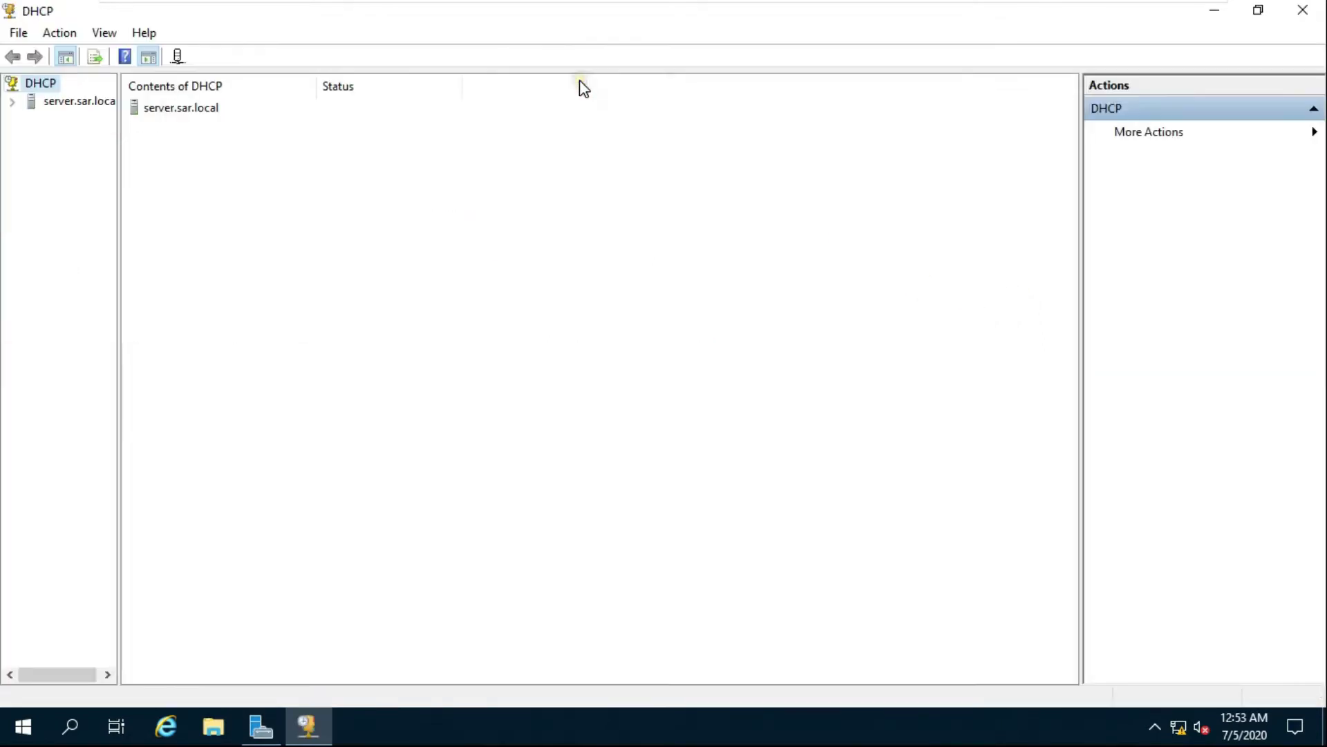
pyautogui.moveTo(119, 188); pyautogui.dragTo(203, 191)
# Step: Expand server.sar.local and IPv4, and launch the New Scope wizard on IPv4
pyautogui.doubleClick(79, 101)
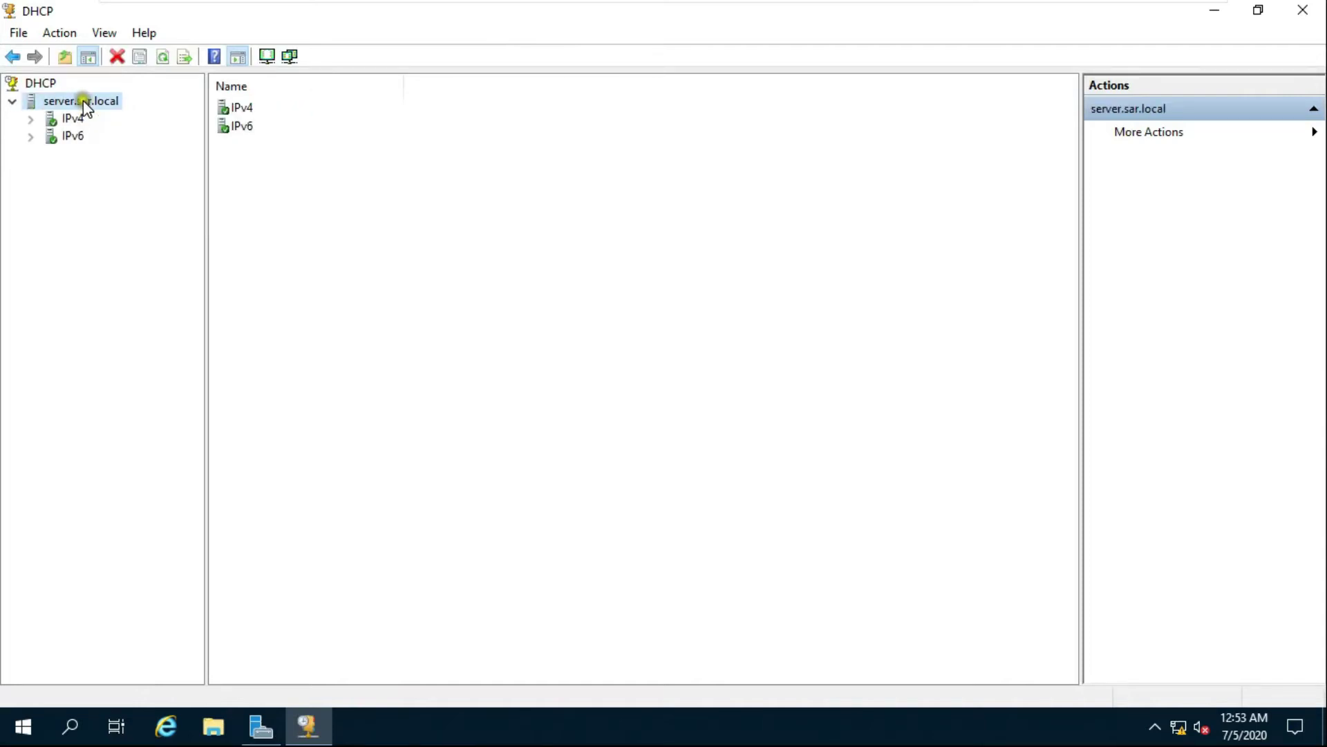
pyautogui.doubleClick(76, 120)
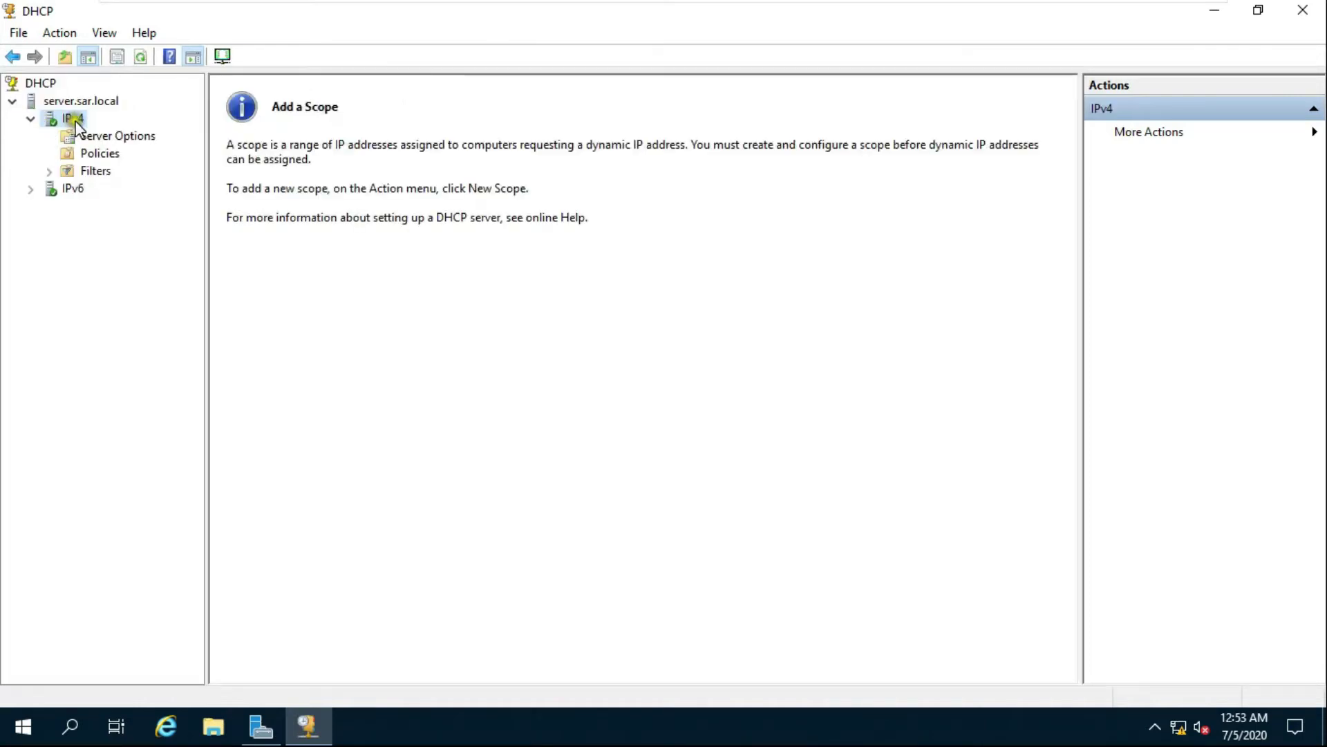
pyautogui.rightClick(76, 122)
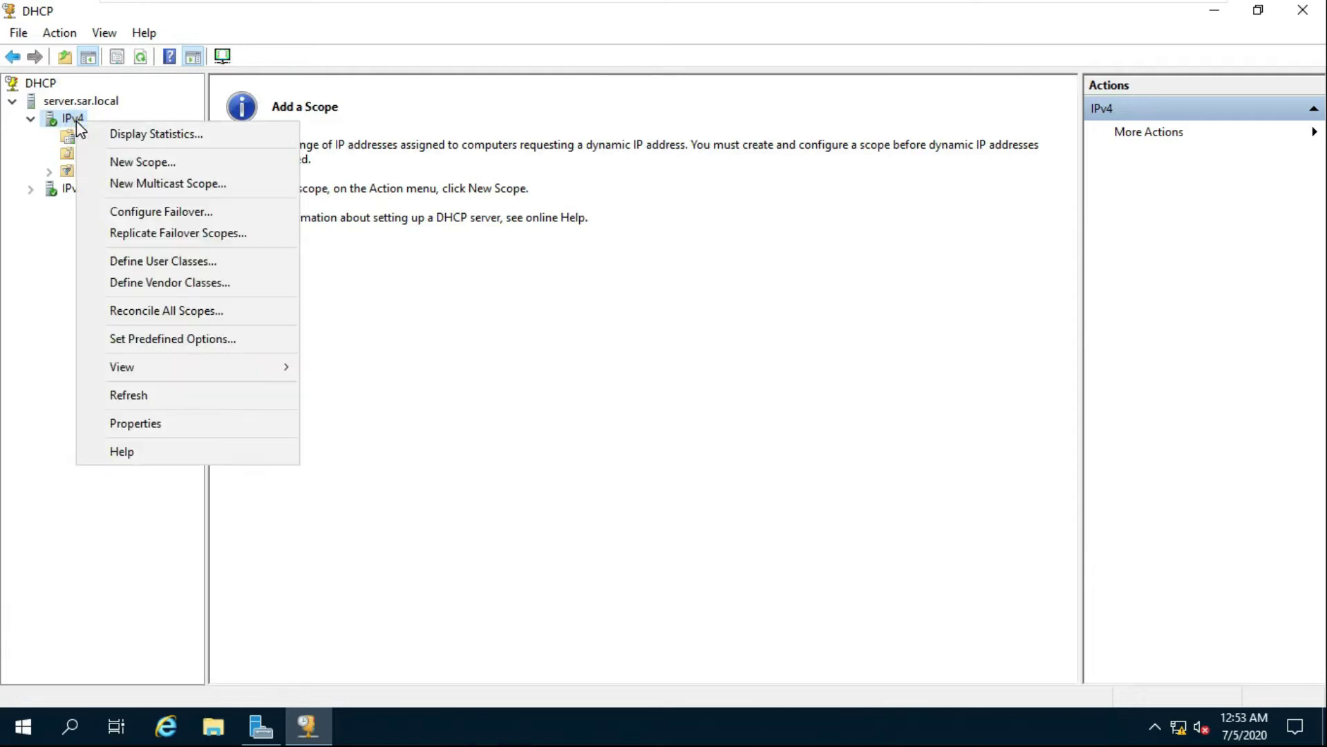
pyautogui.click(133, 164)
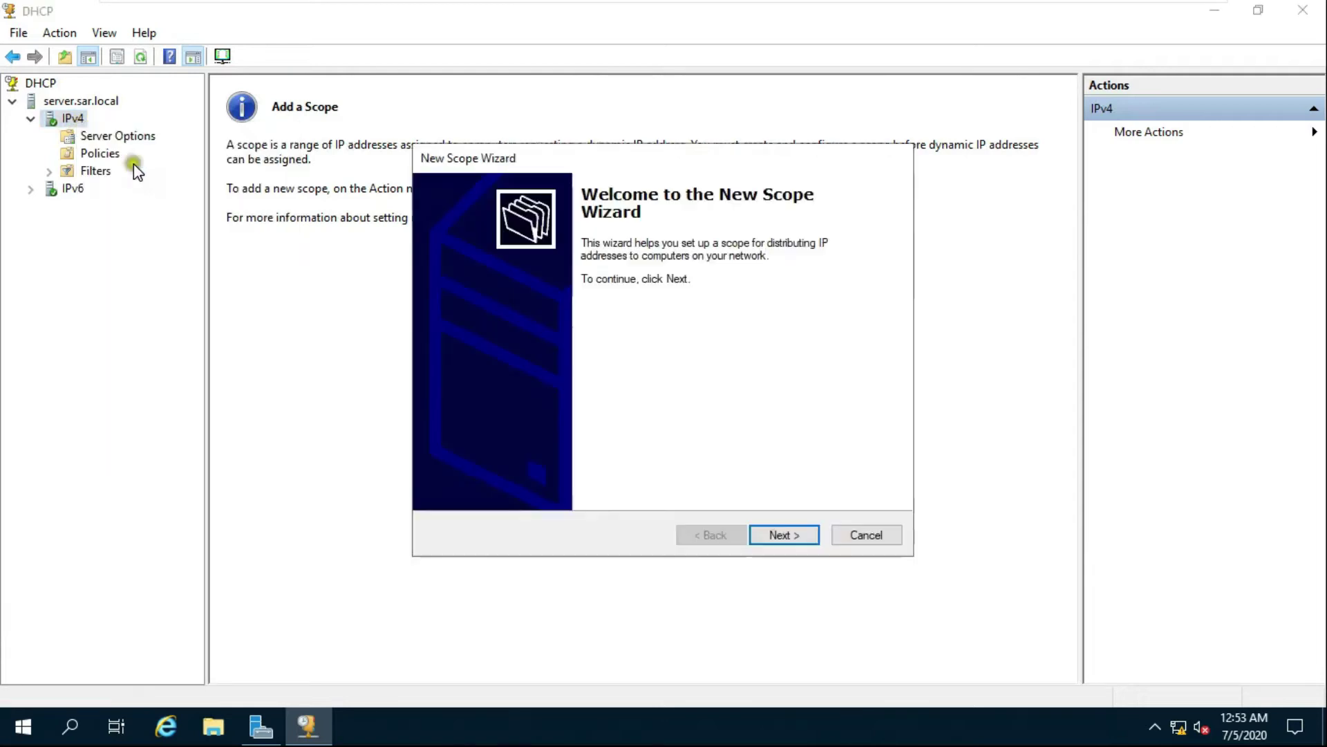
# Step: Name the new scope s1
pyautogui.click(786, 533)
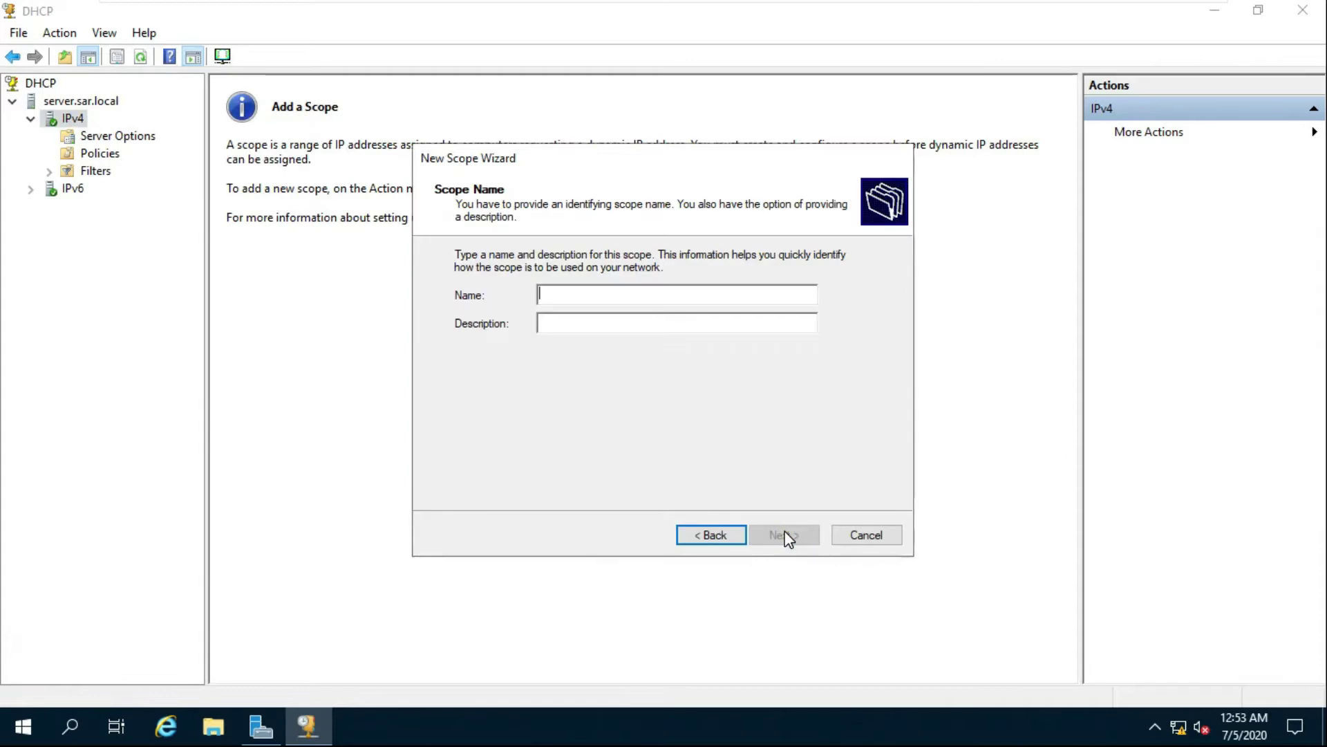
pyautogui.write('s1')
pyautogui.click(563, 323)
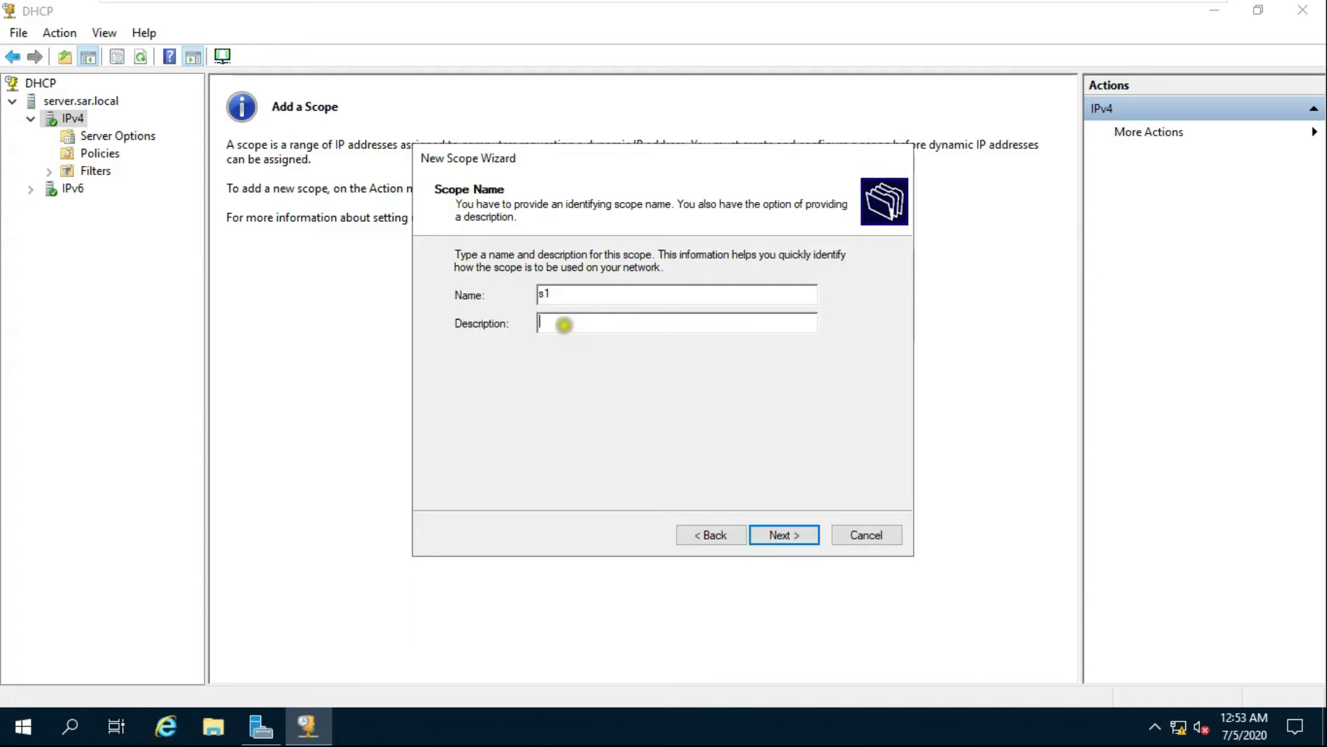
pyautogui.click(793, 536)
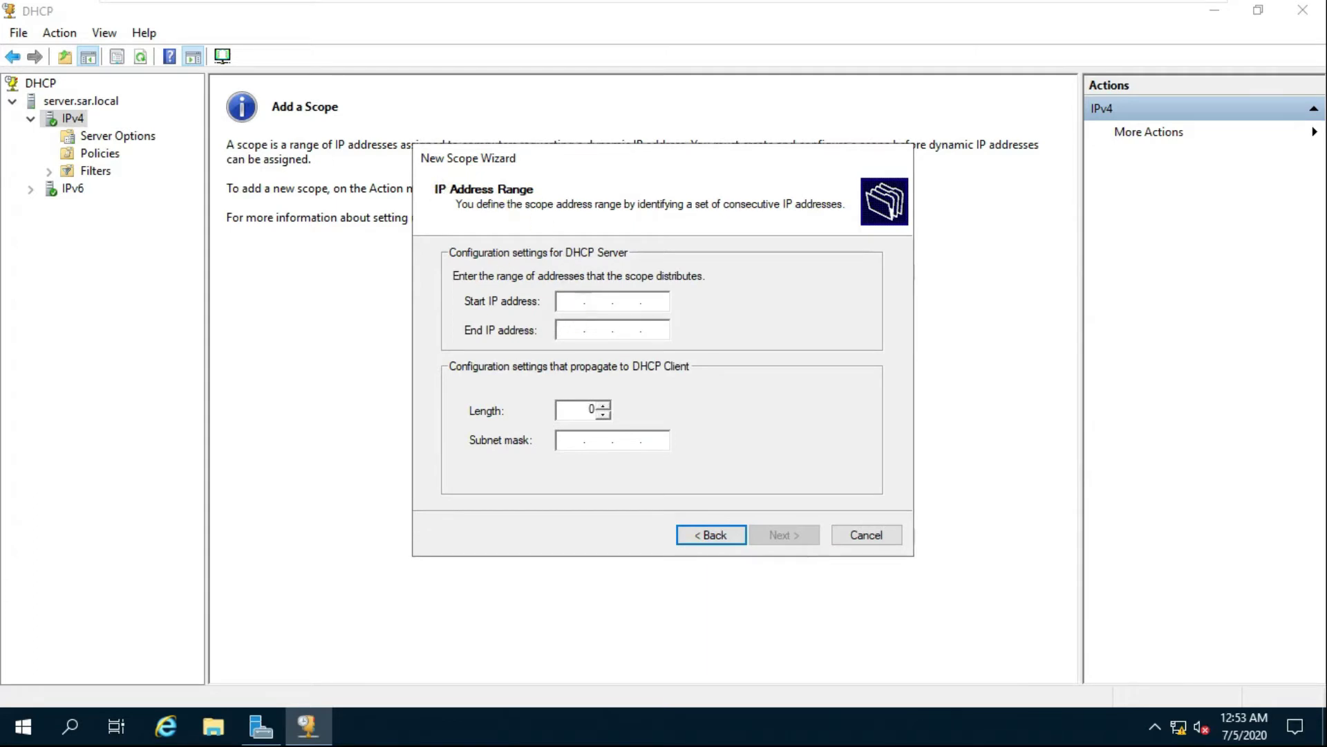
# Step: Set the scope range 110.0.0.200 to 110.0.0.250 with mask 255.0.0.0
pyautogui.write('110.0.0.200')
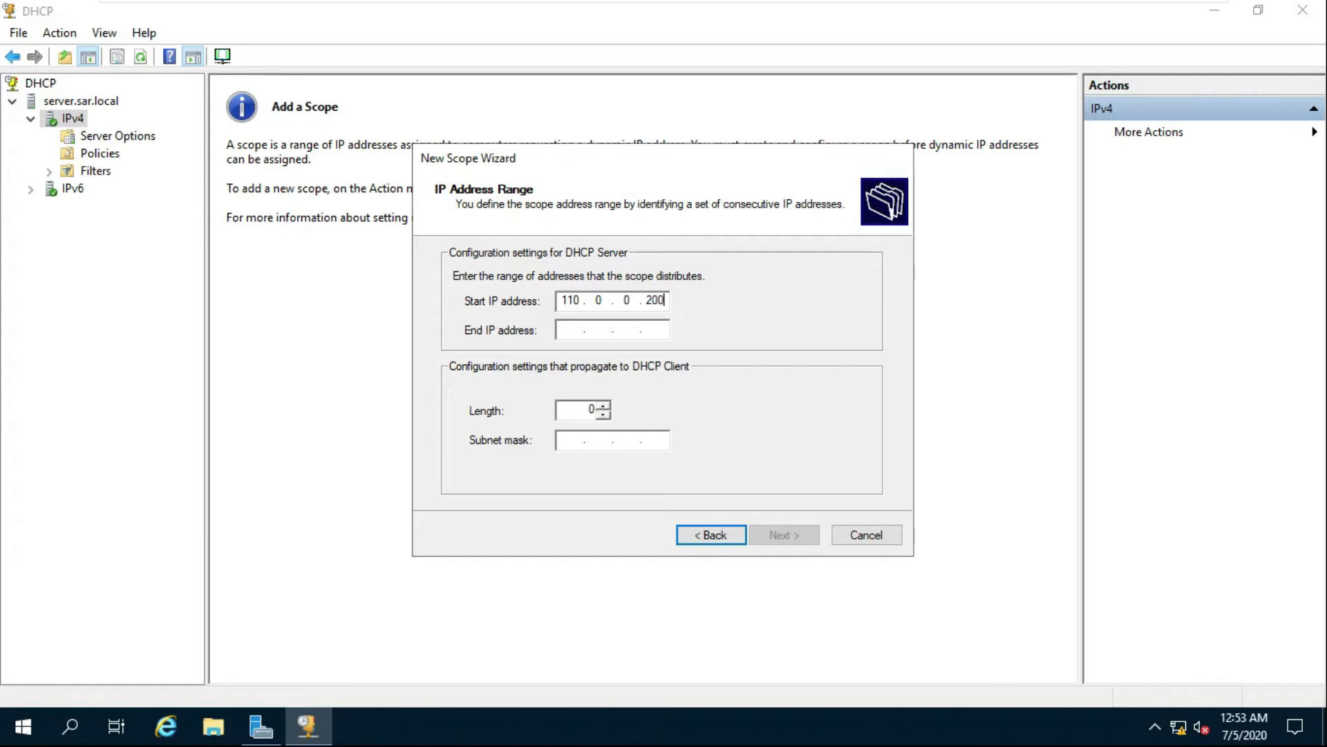
pyautogui.click(569, 331)
pyautogui.write('119')
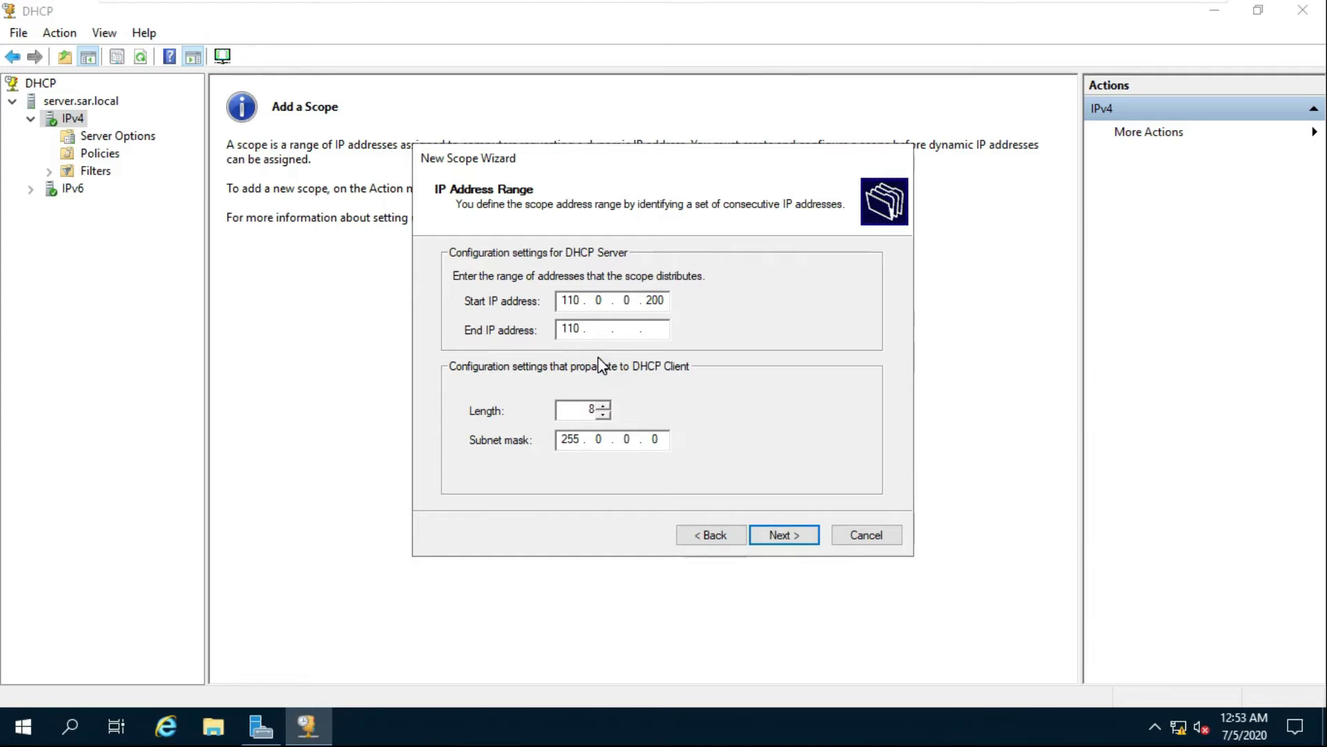
pyautogui.write('0.0.250')
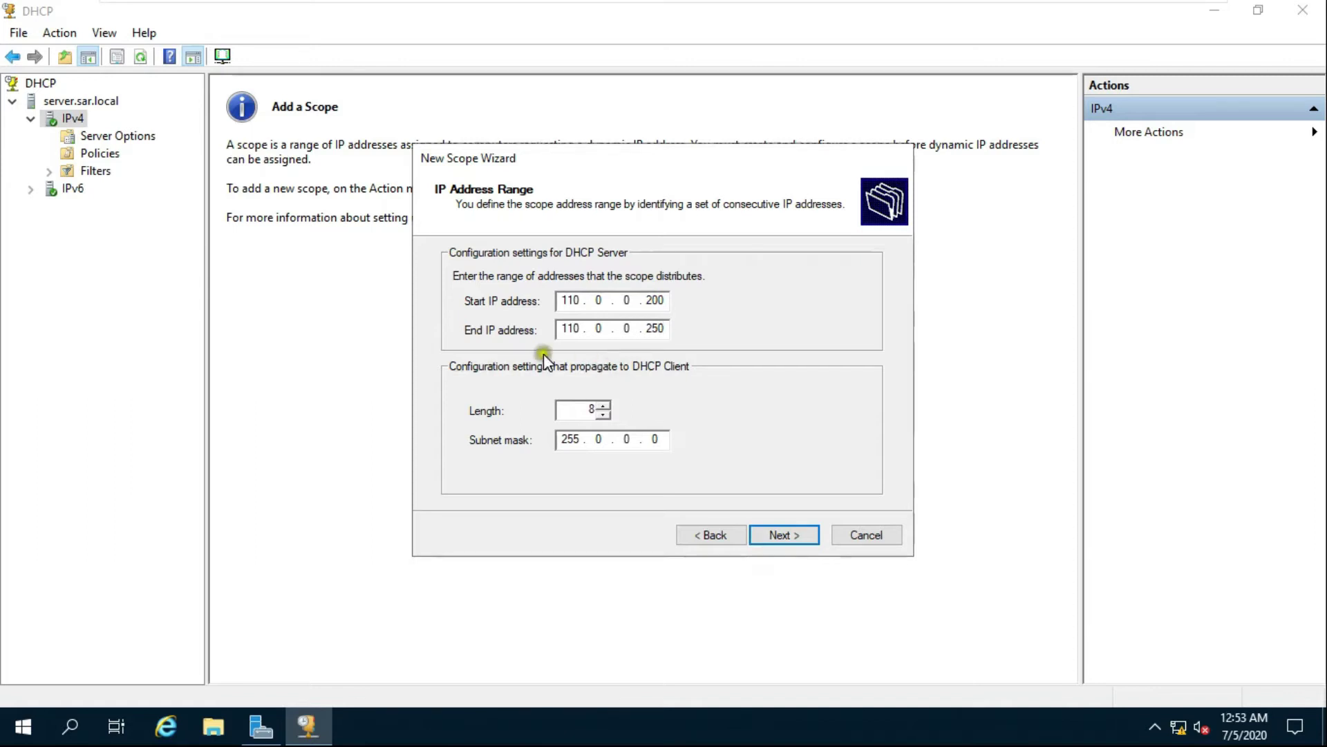
pyautogui.click(782, 534)
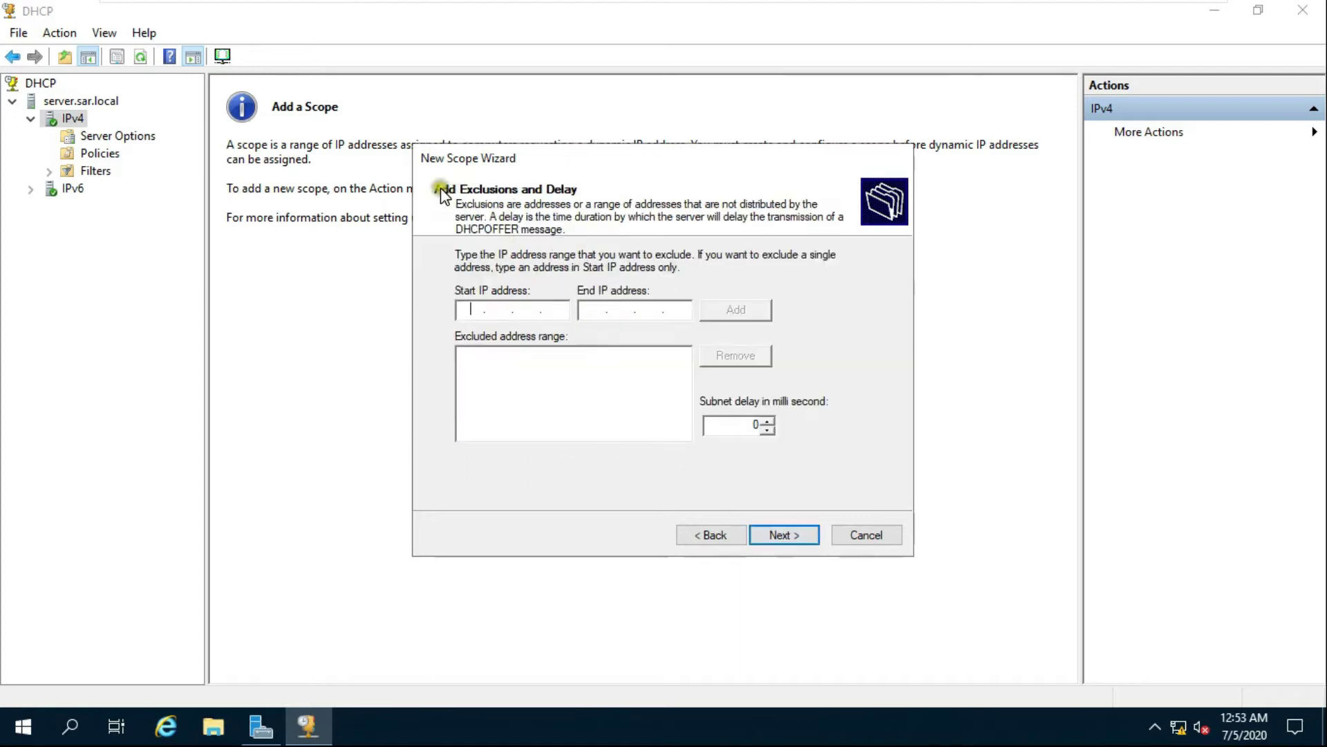
# Step: Add an exclusion range from 110.0.0.200 to 110.0.0.249 in the scope wizard
pyautogui.write('110.0.0.')
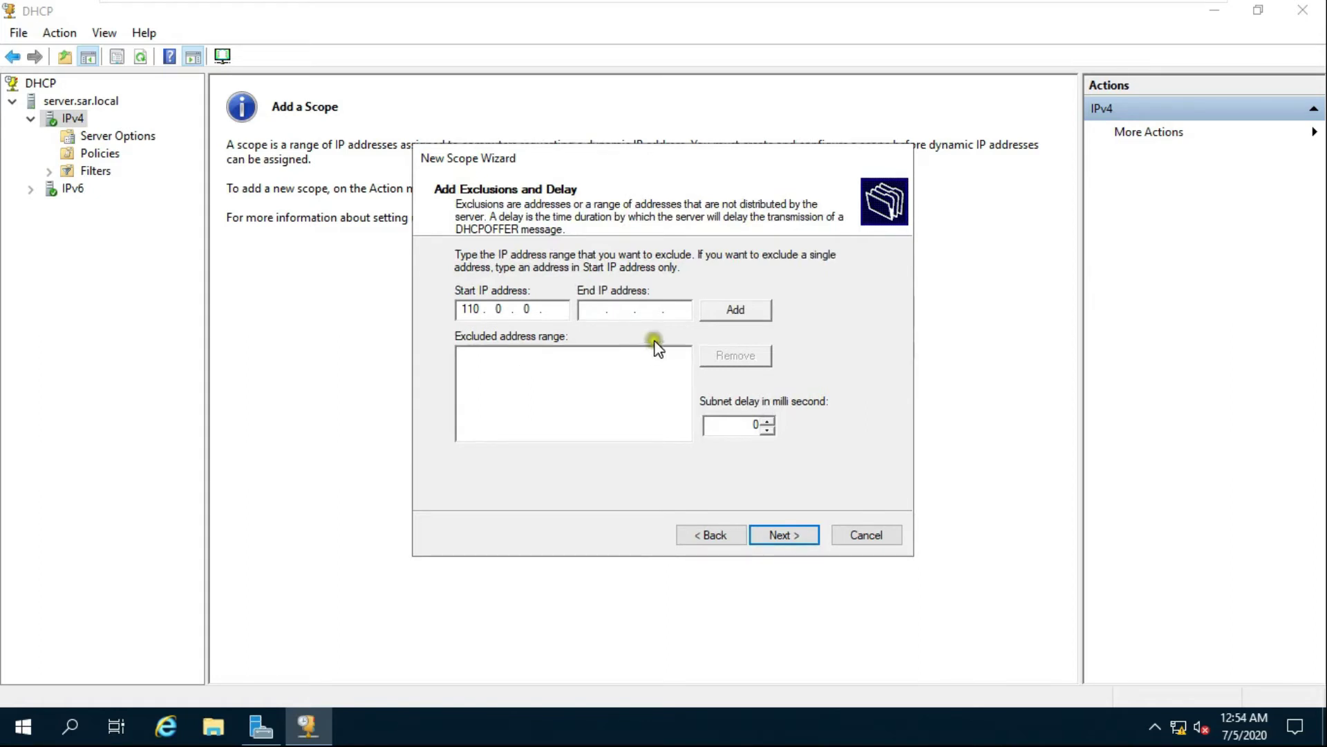
pyautogui.write('200')
pyautogui.click(591, 312)
pyautogui.write('110.0.0.249')
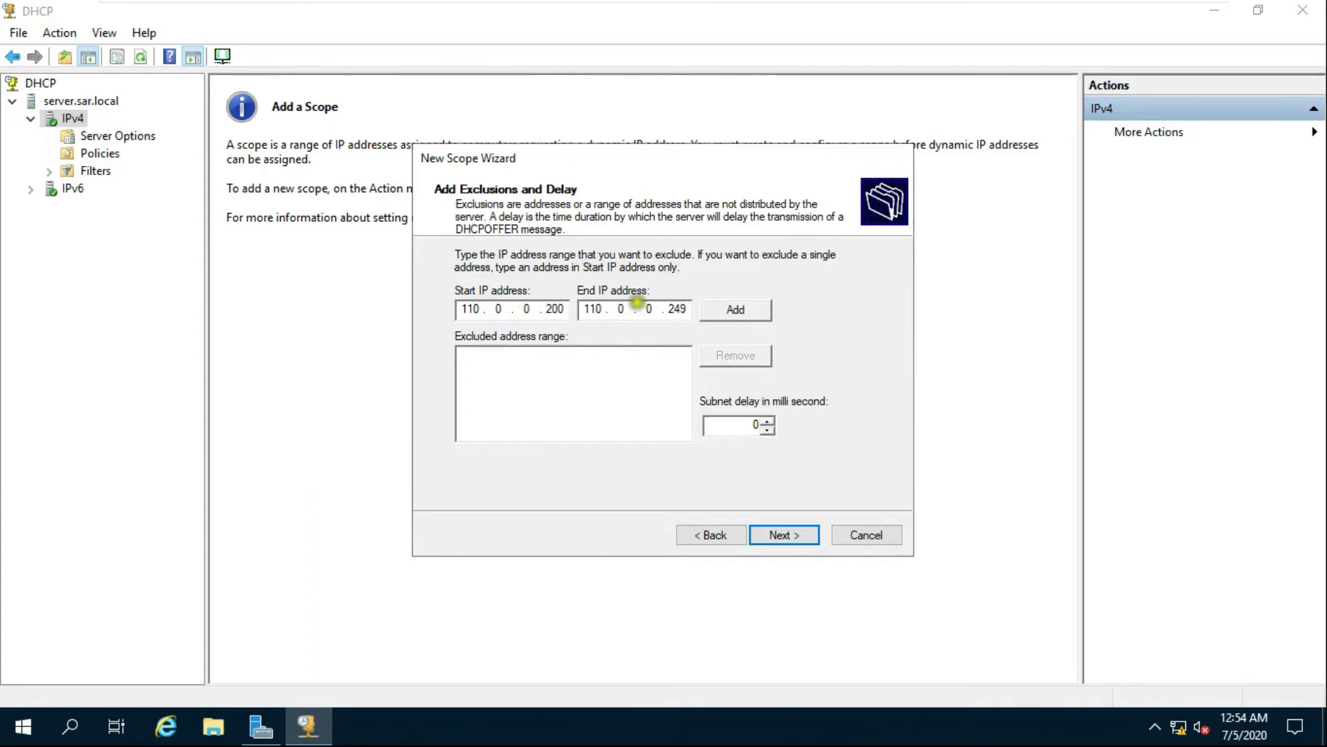
pyautogui.click(720, 314)
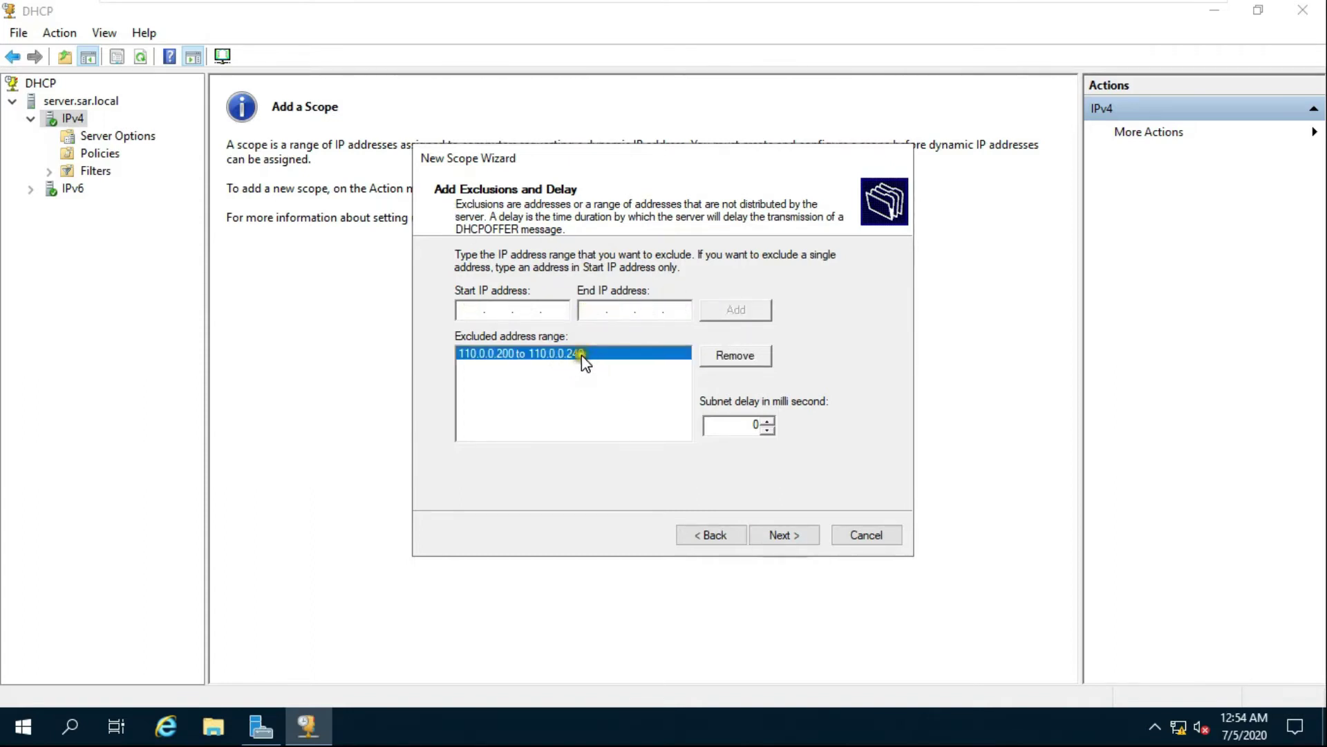
pyautogui.click(787, 538)
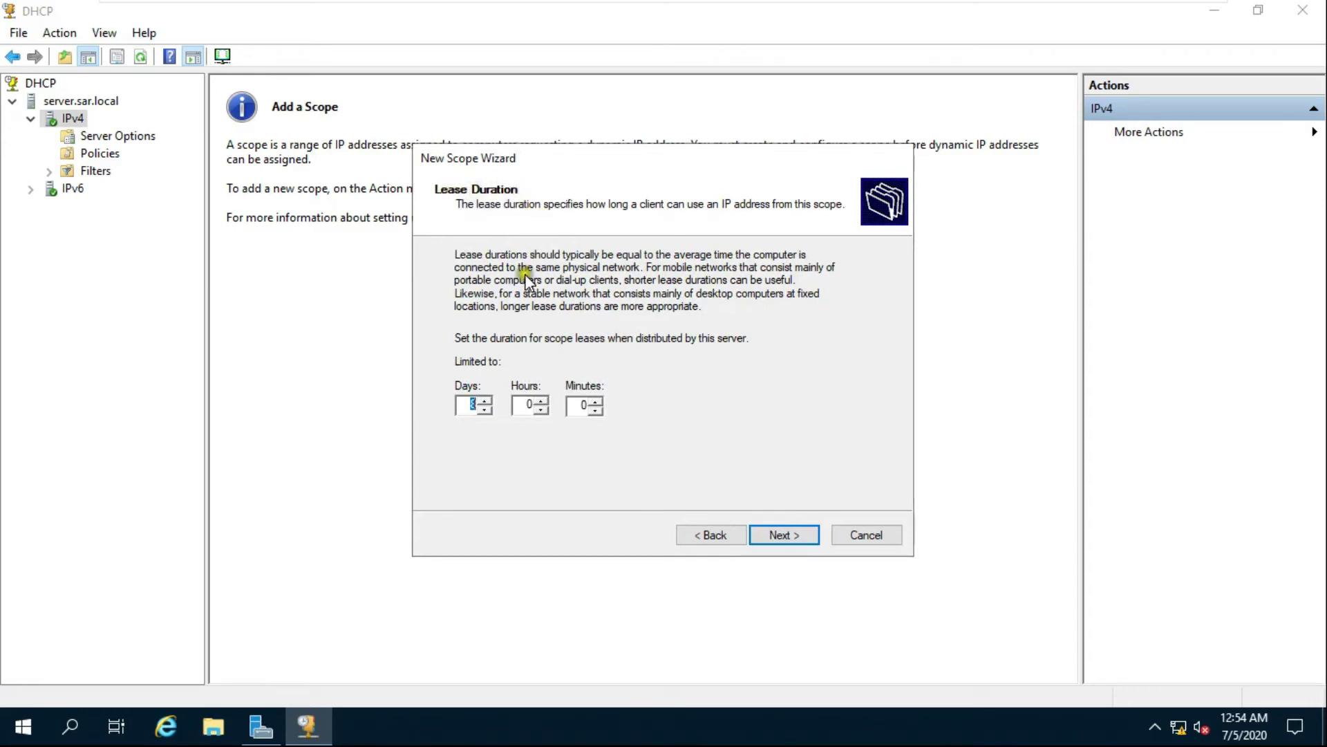
# Step: Set a 999-day lease and add 110.0.0.1 as the default gateway
pyautogui.write('999')
pyautogui.click(779, 538)
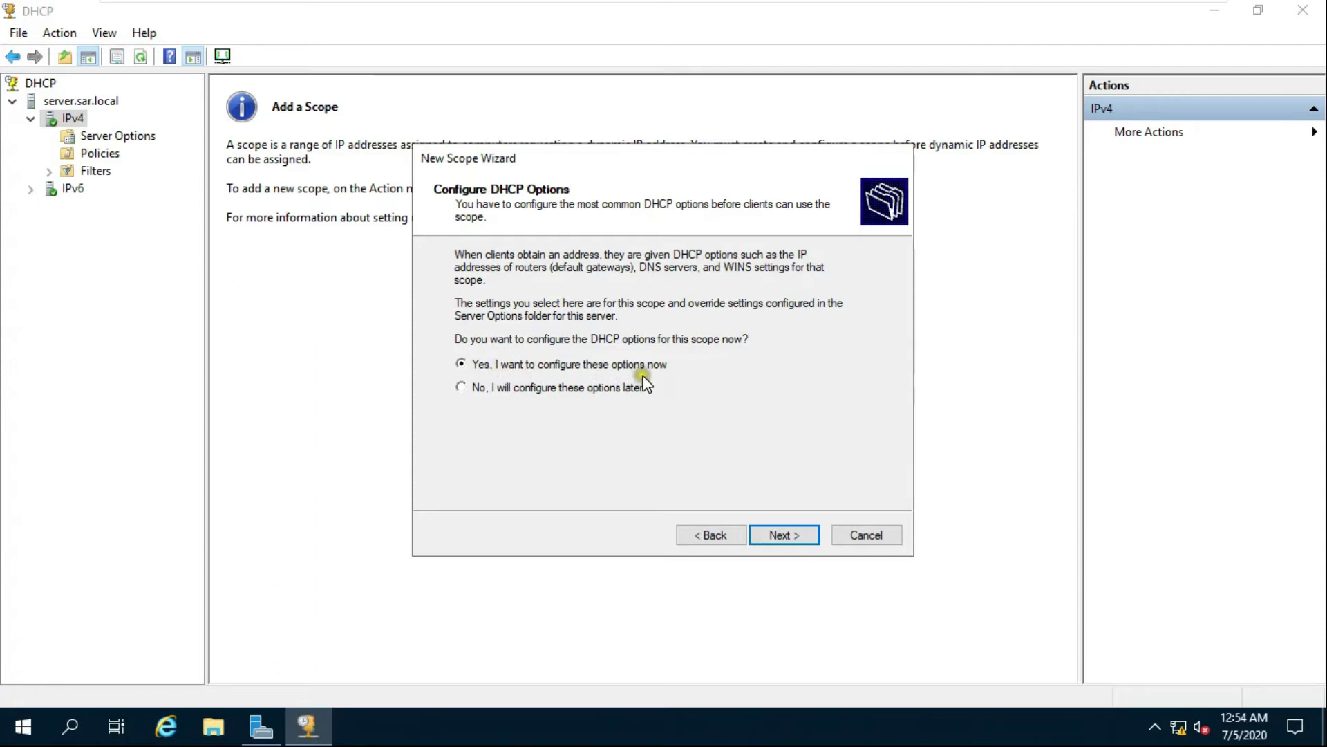
pyautogui.click(782, 535)
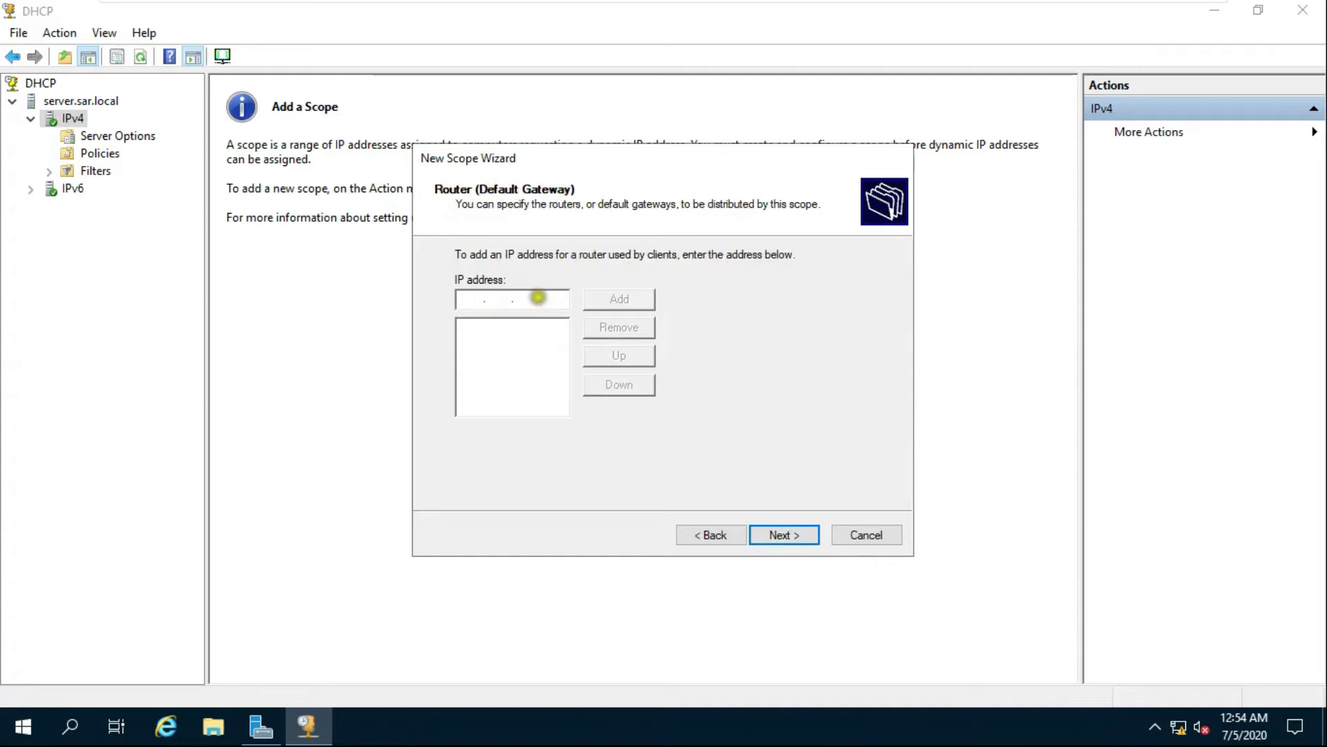
pyautogui.write('110.0.0')
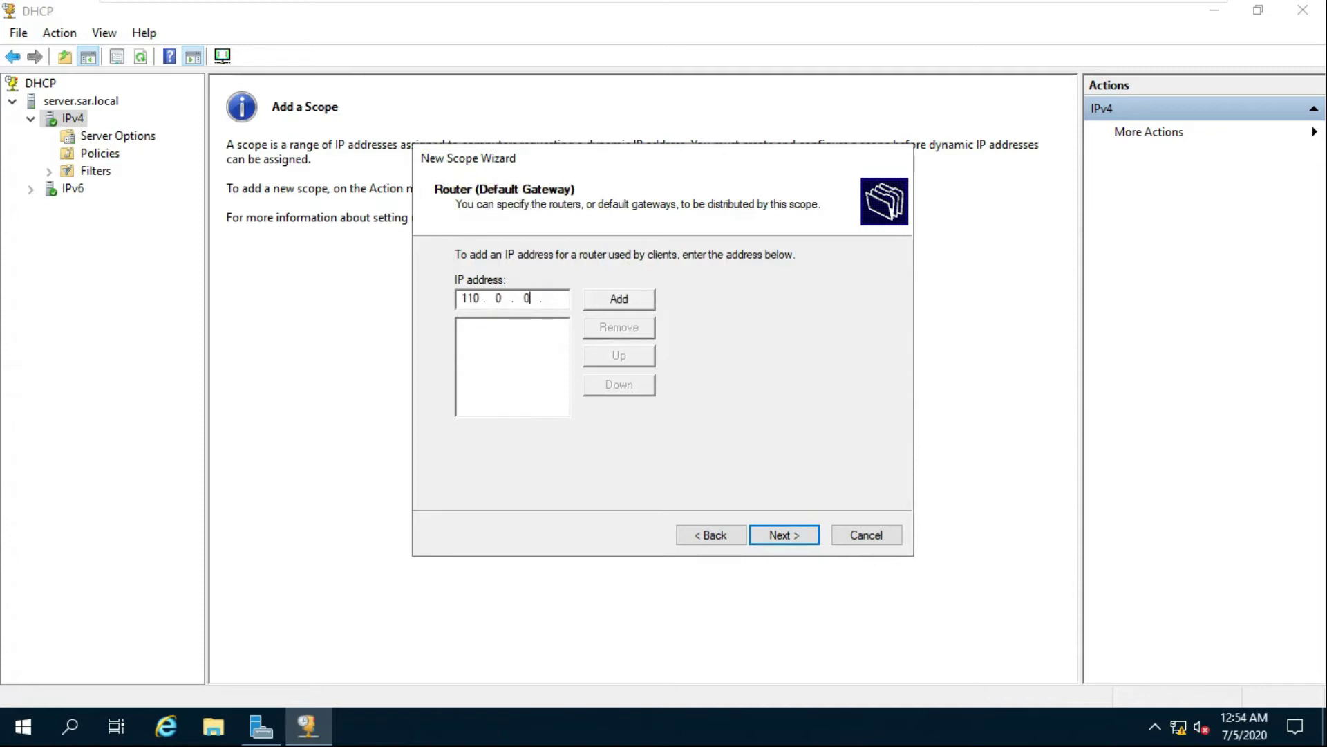
pyautogui.write('.1')
pyautogui.click(616, 301)
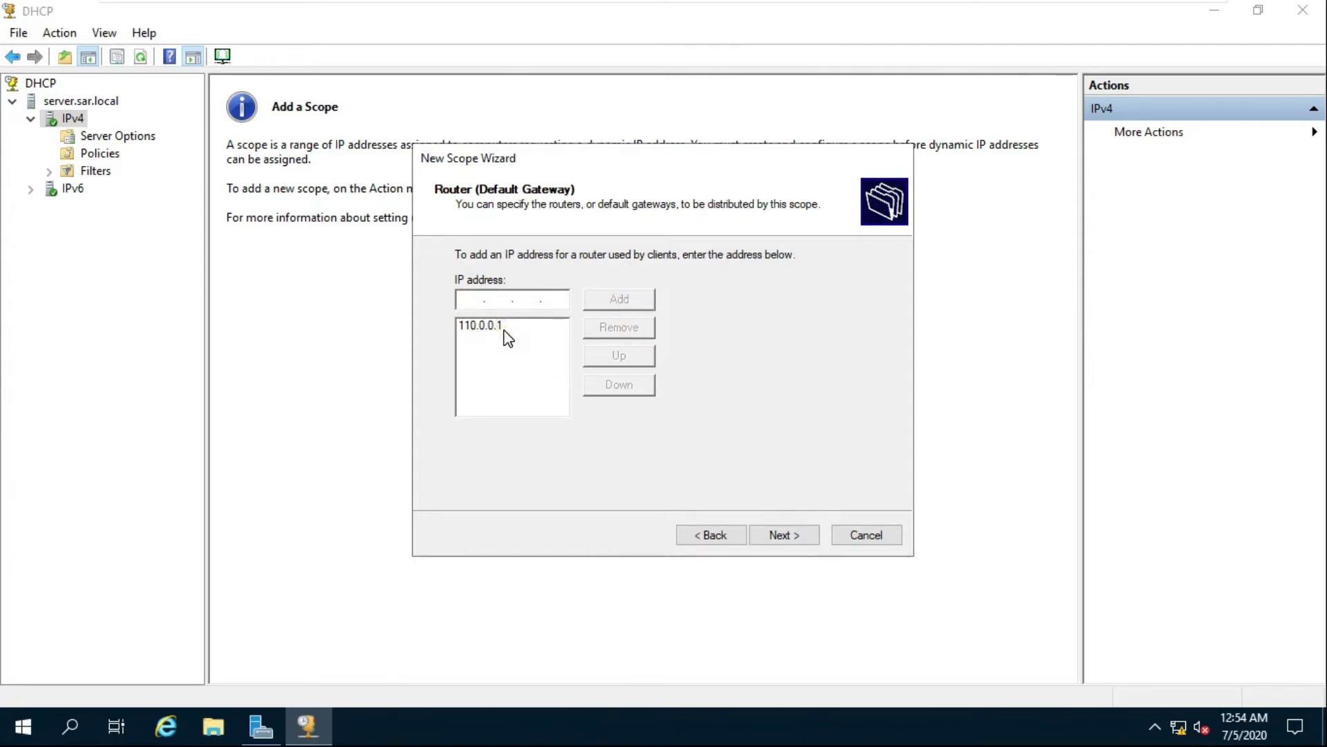
# Step: Keep parent domain sar.local and resolve 'server' as the DNS server
pyautogui.click(781, 536)
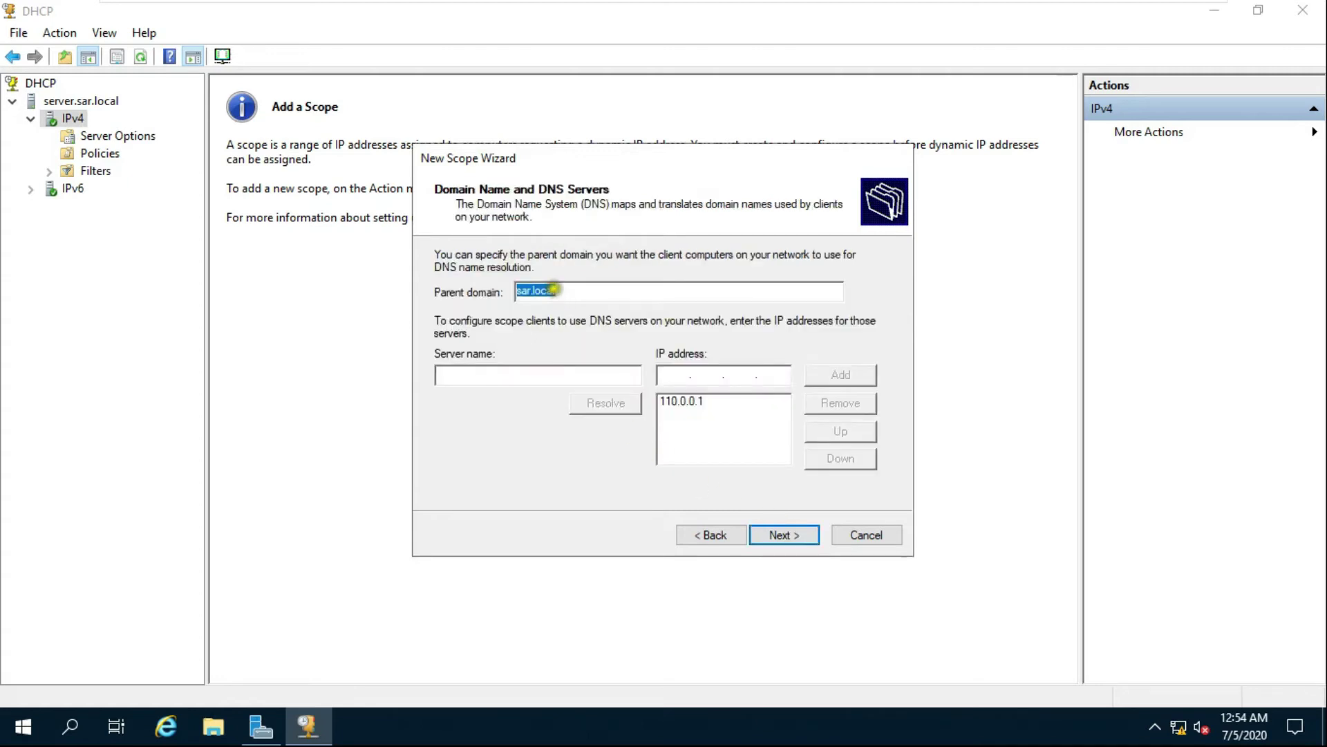
pyautogui.click(553, 289)
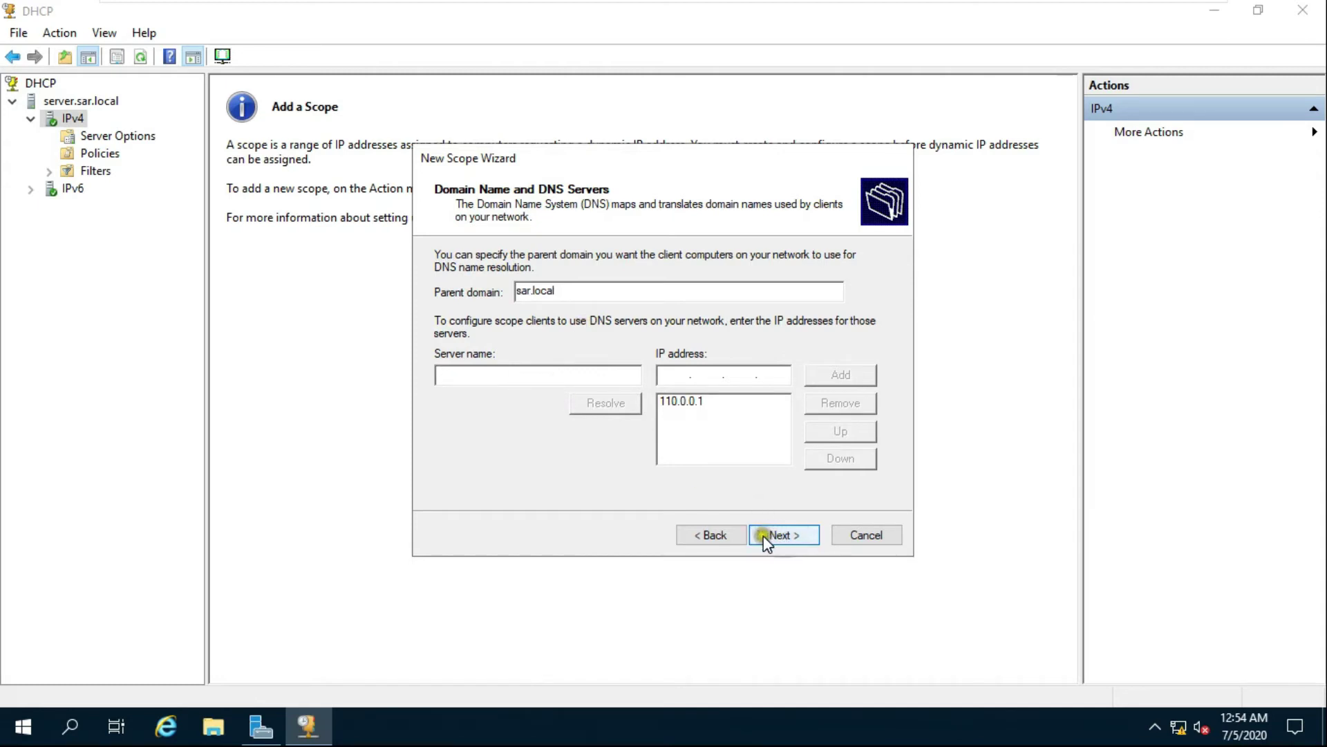
pyautogui.press('Tab')
pyautogui.write('server')
pyautogui.click(603, 405)
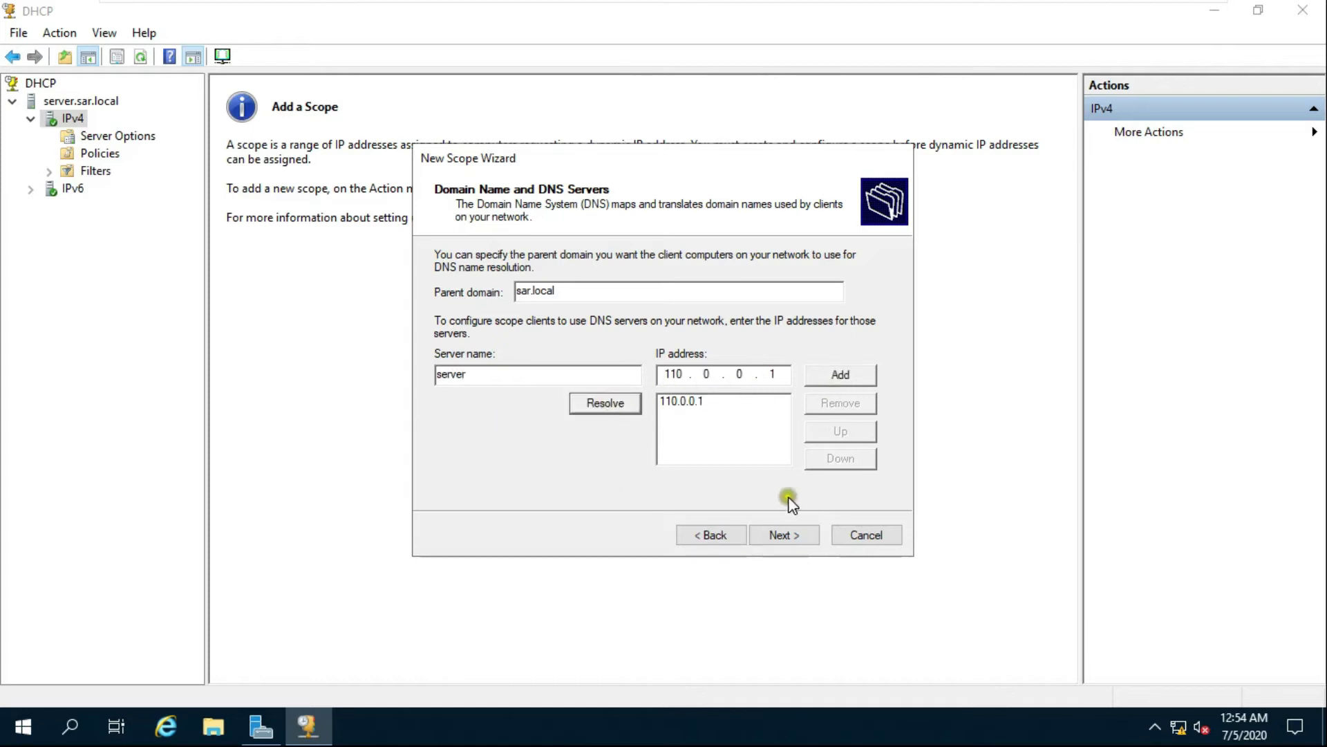
pyautogui.click(785, 536)
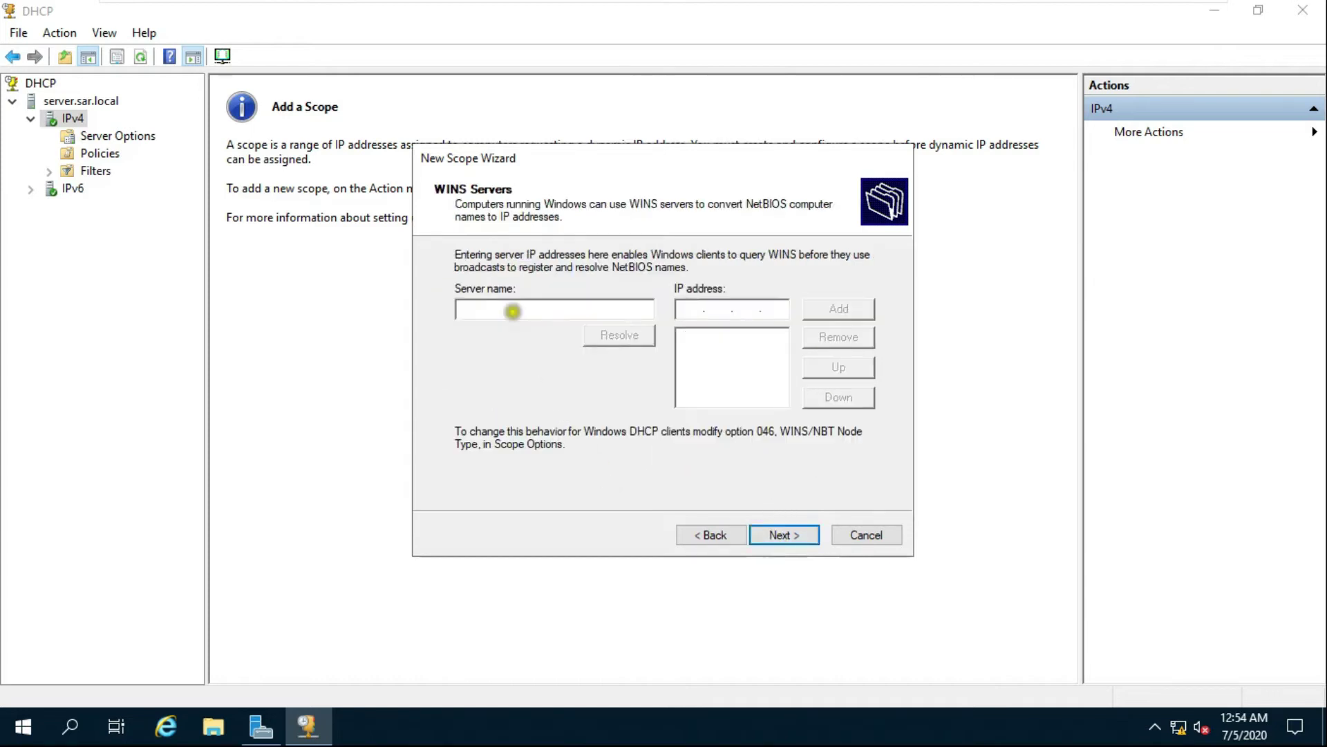
# Step: Add 'server' (110.0.0.1) as the WINS server and choose to activate the scope now
pyautogui.click(465, 308)
pyautogui.write('server')
pyautogui.click(601, 337)
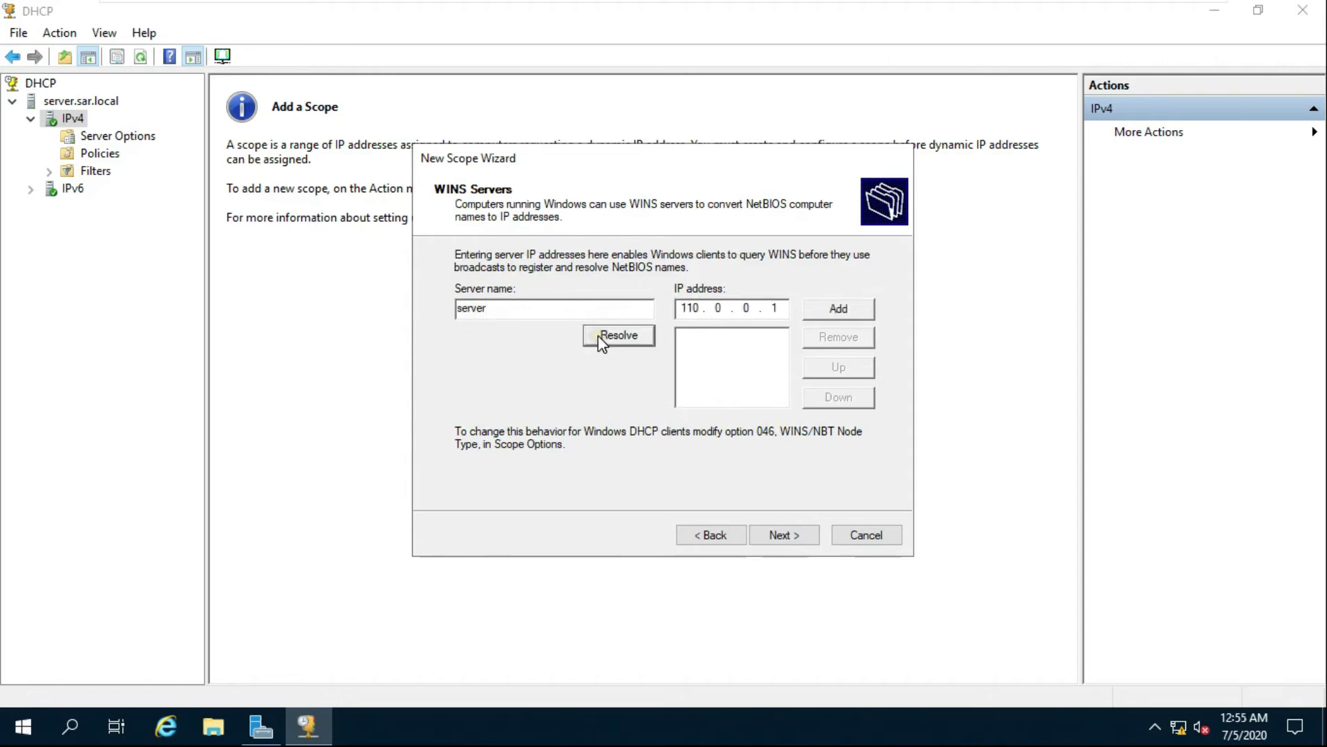
pyautogui.click(839, 311)
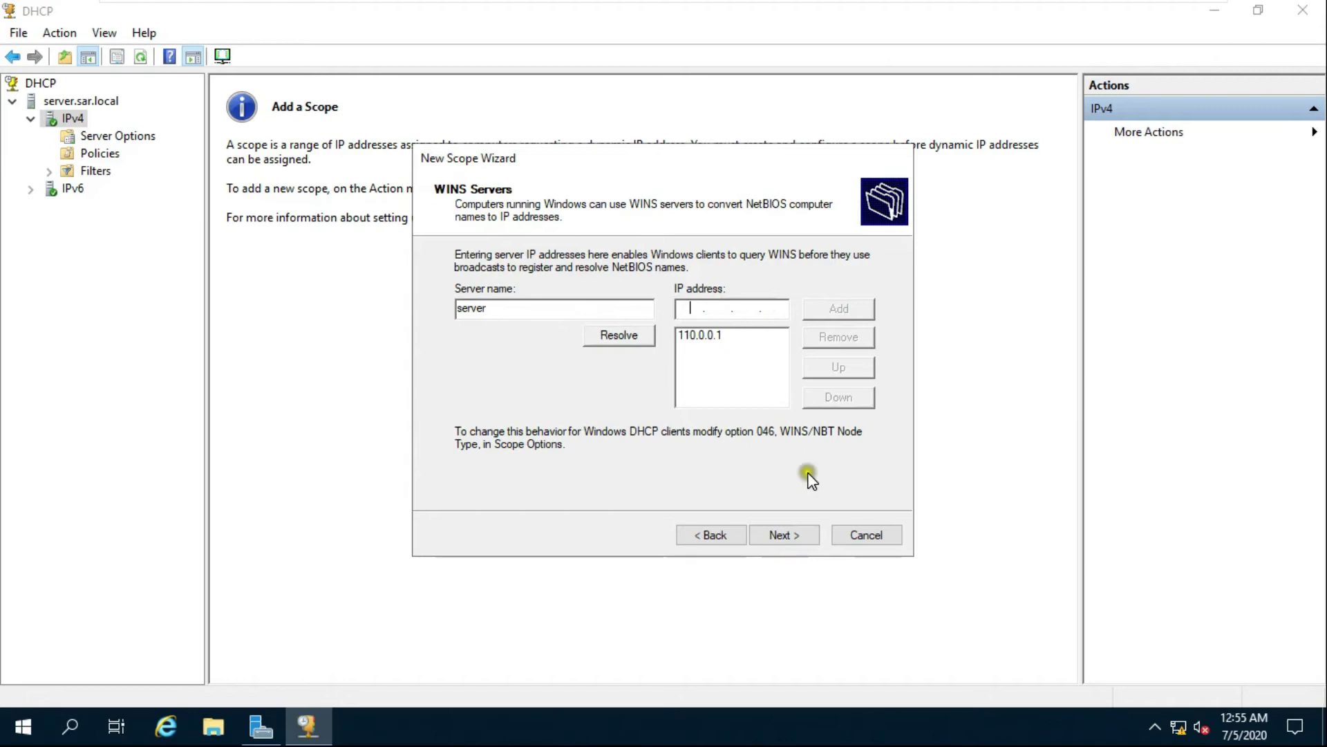
pyautogui.click(788, 535)
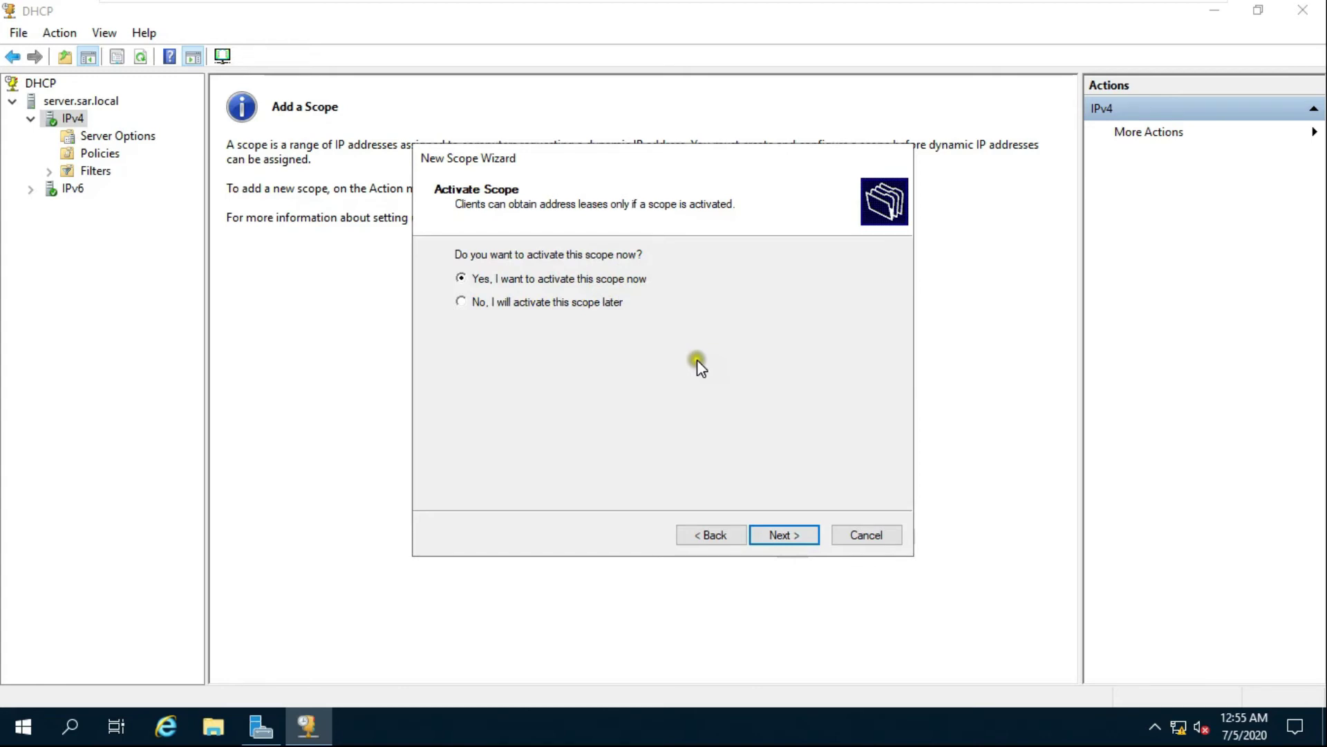
pyautogui.click(772, 533)
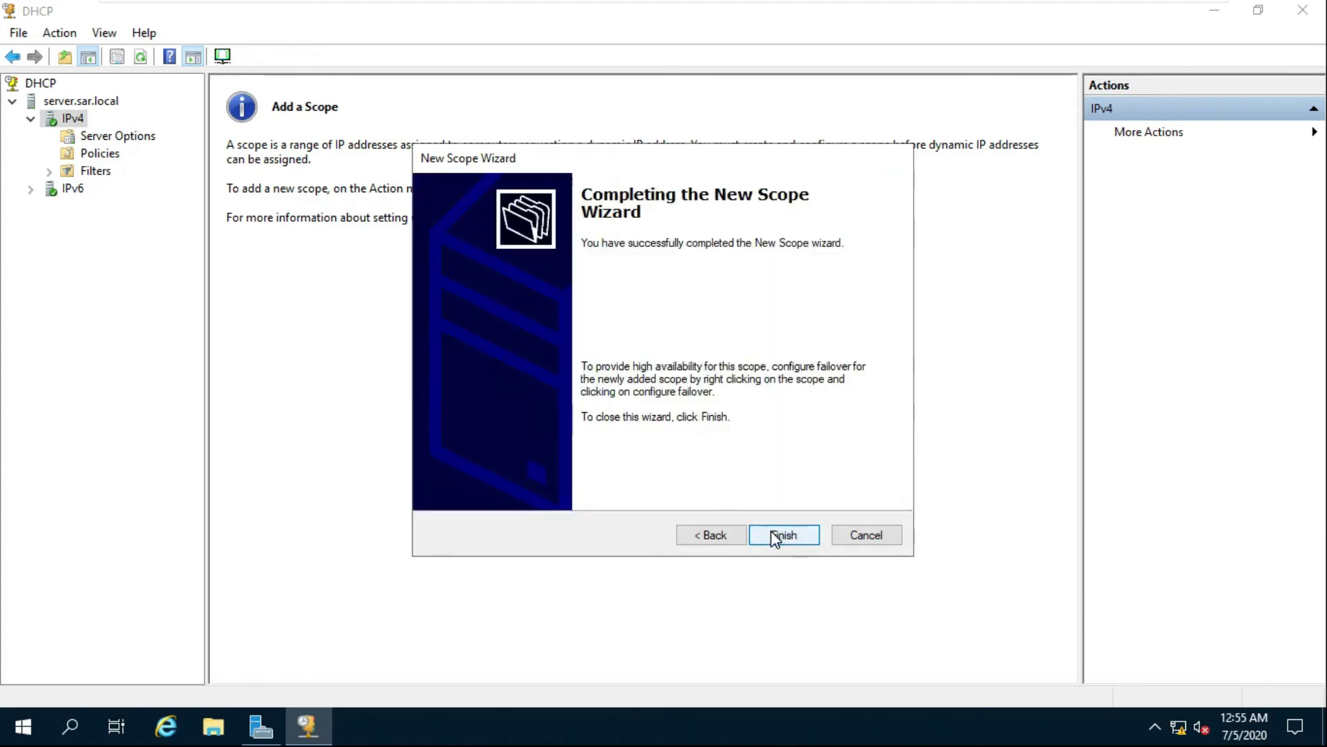
# Step: Finish the scope wizard and check the new [110.0.0.0] s1 scope
pyautogui.click(774, 537)
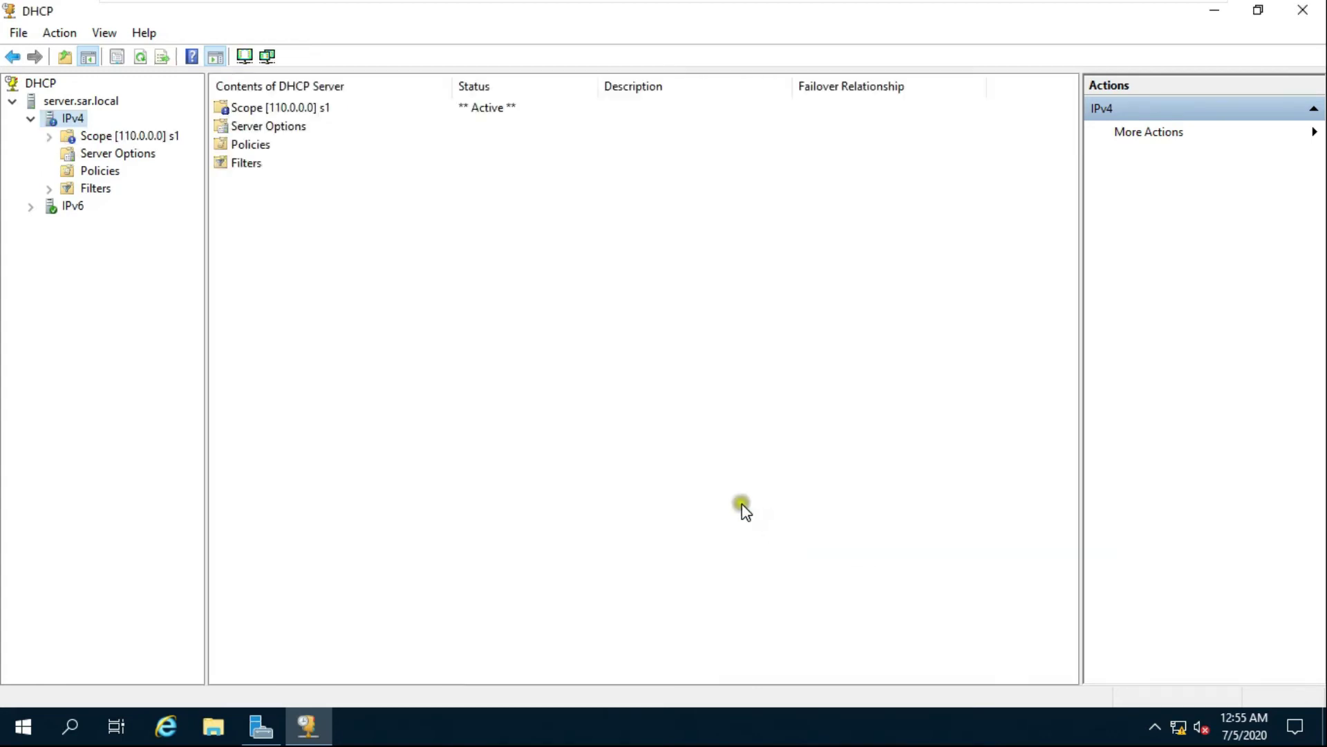
pyautogui.doubleClick(77, 135)
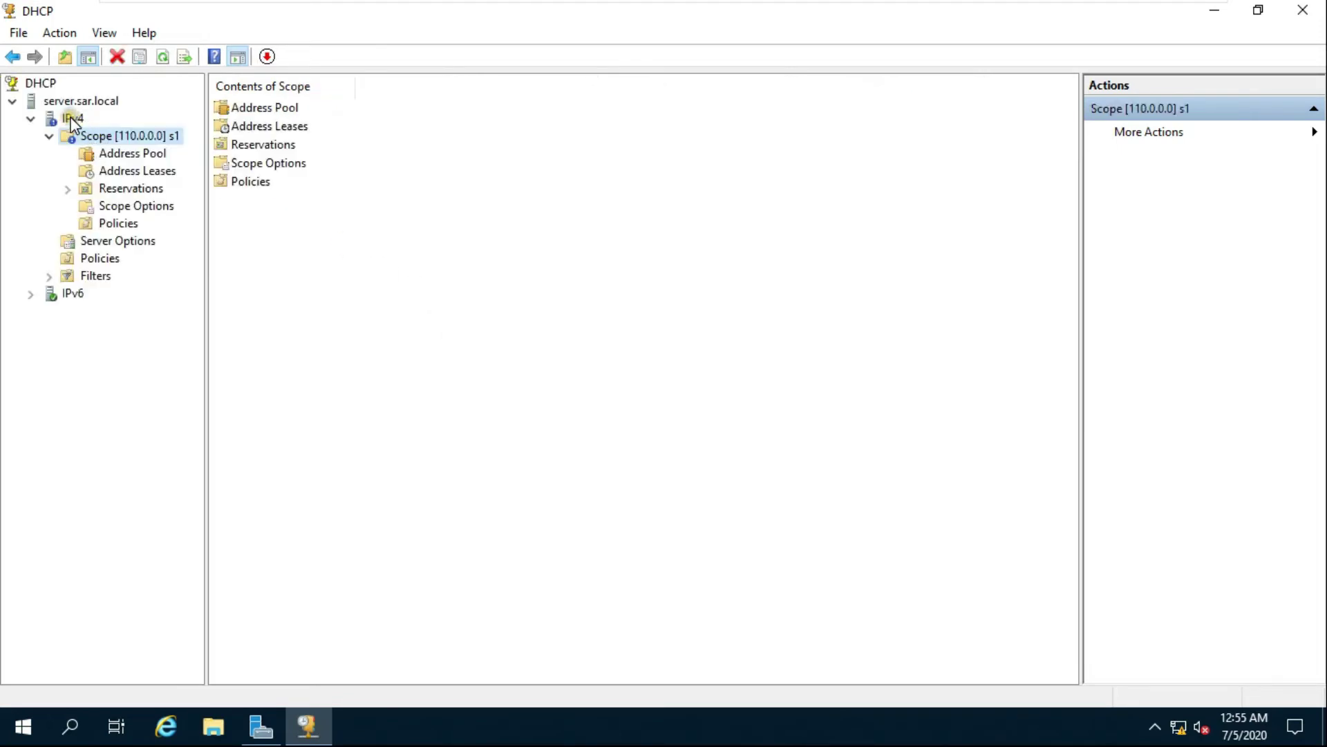
pyautogui.click(72, 121)
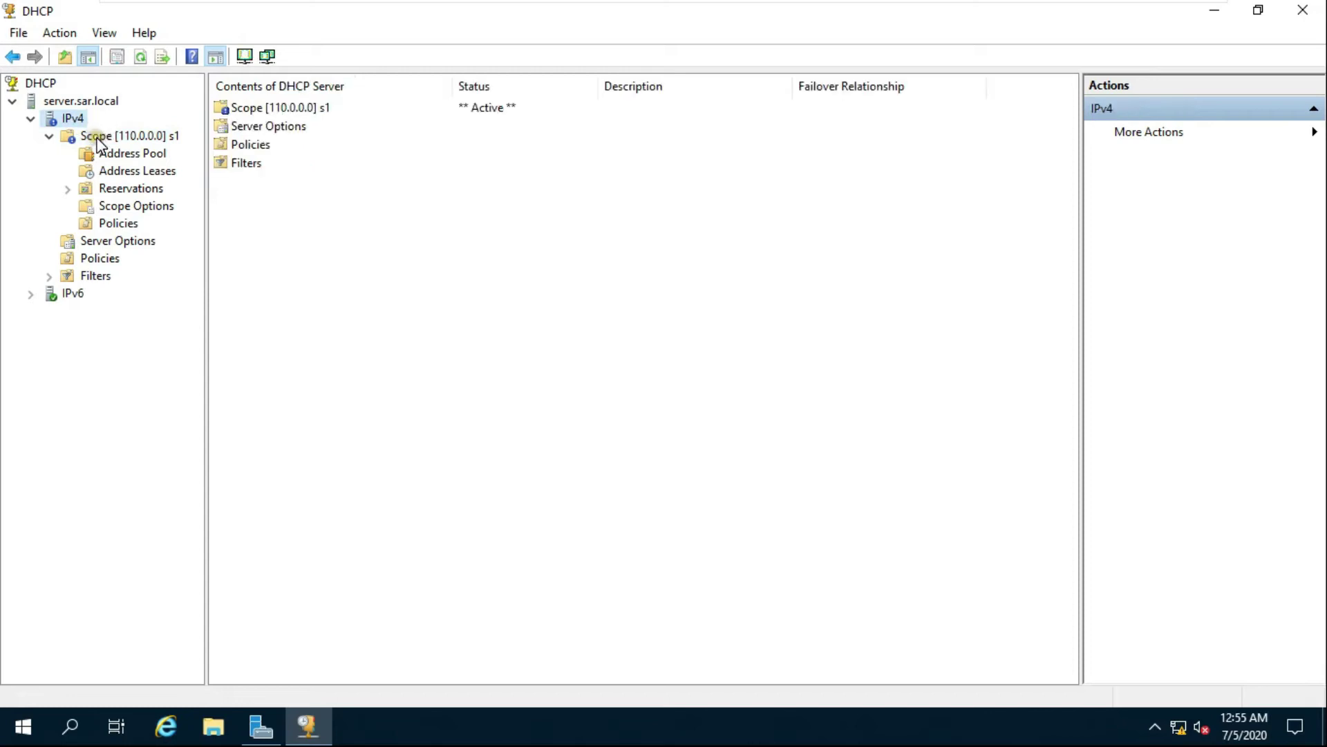
# Step: Create superscope super-1 containing scope [110.0.0.0] s1
pyautogui.rightClick(81, 119)
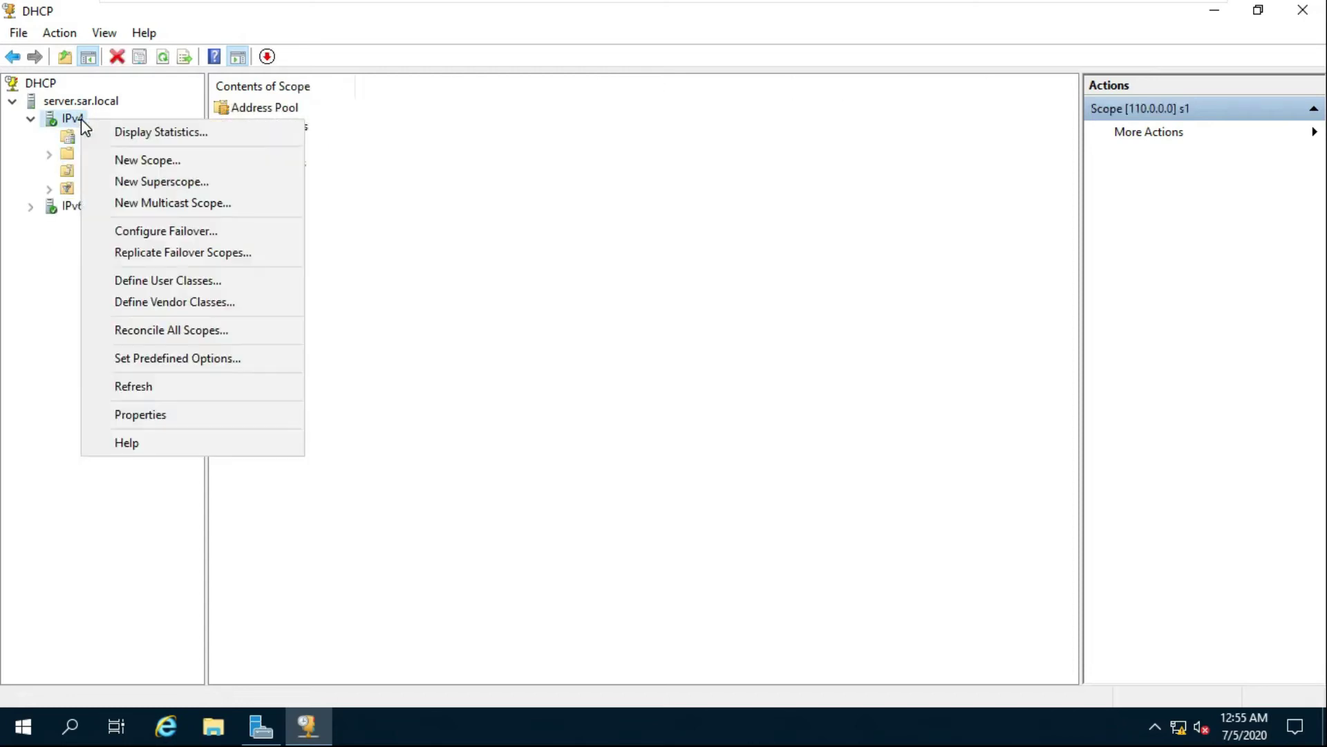
pyautogui.click(191, 182)
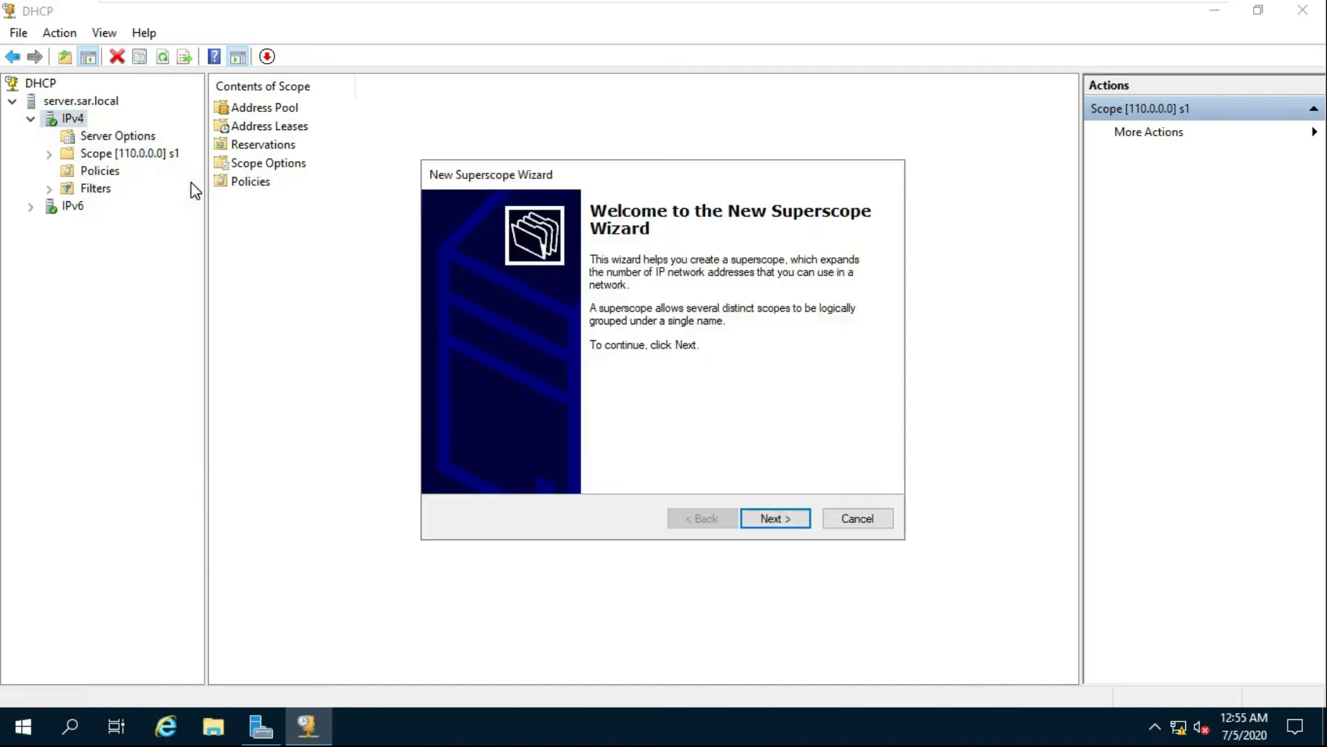
pyautogui.click(768, 518)
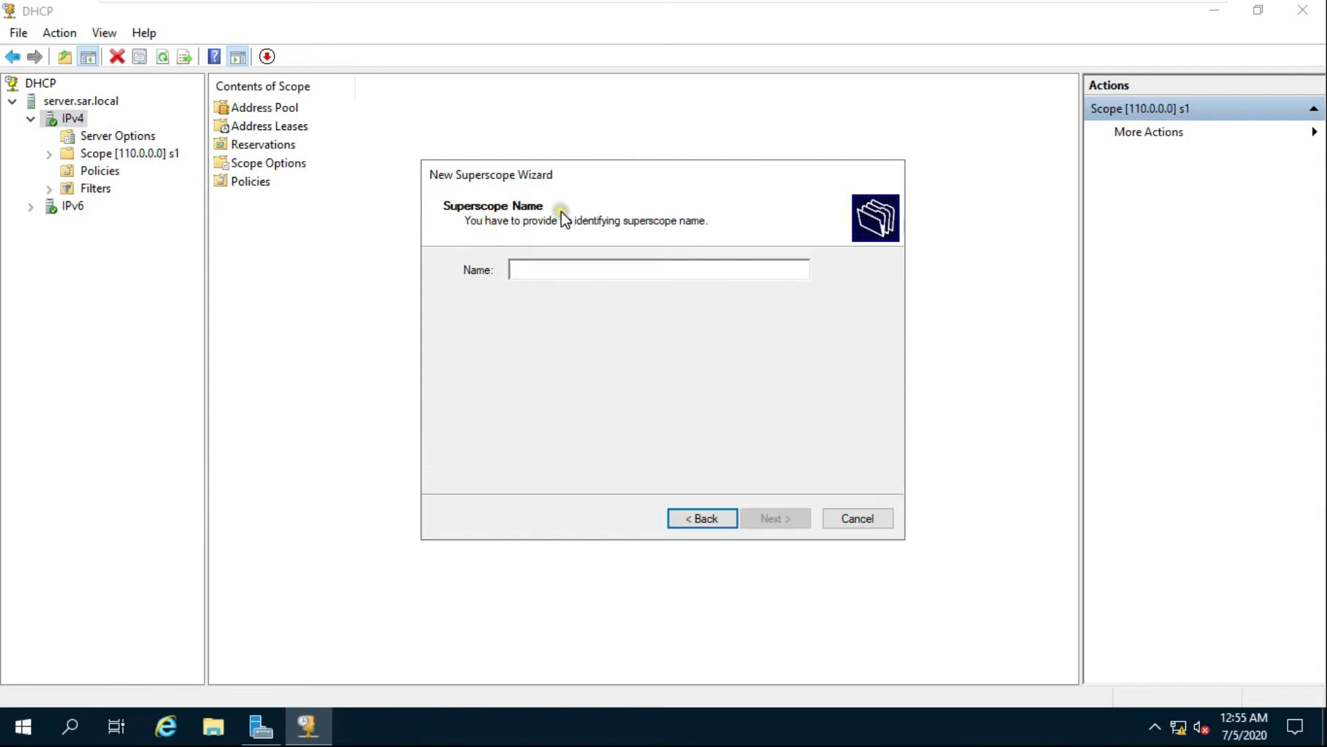
pyautogui.write('super')
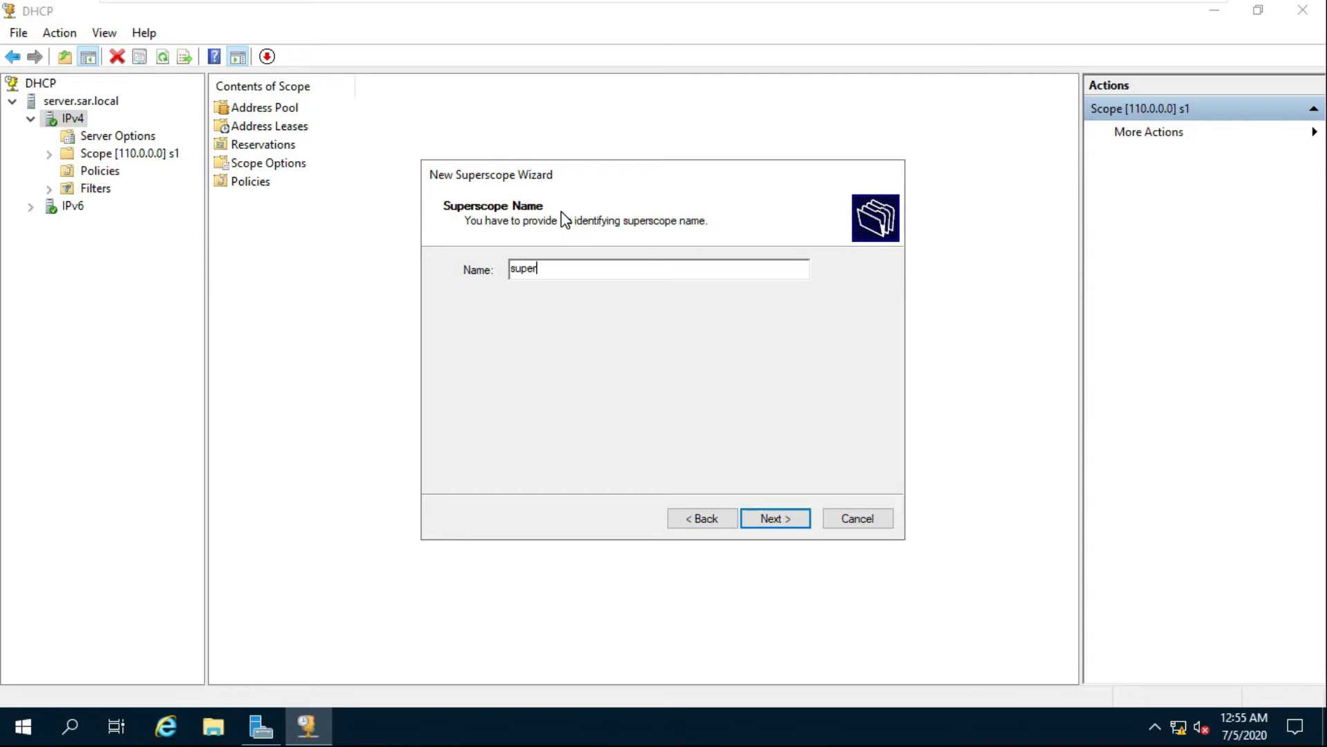
pyautogui.click(773, 520)
pyautogui.click(512, 315)
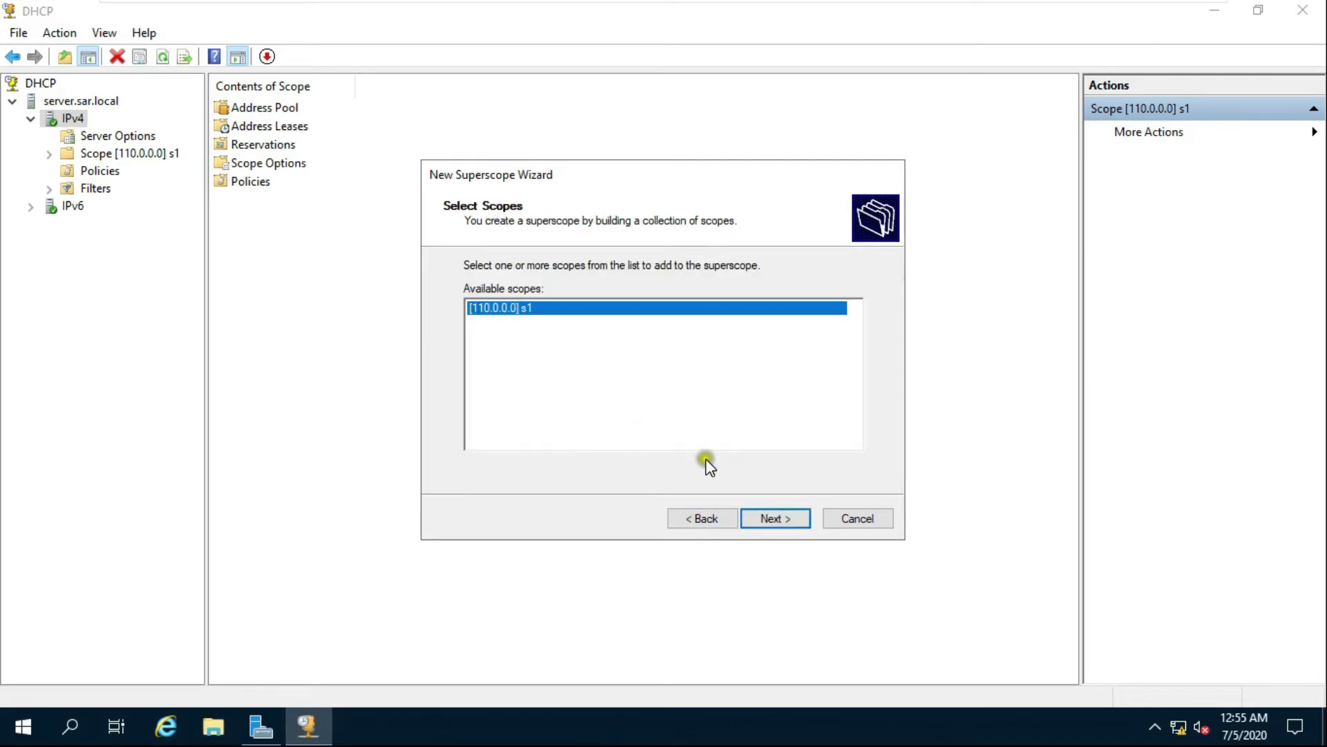
pyautogui.click(772, 518)
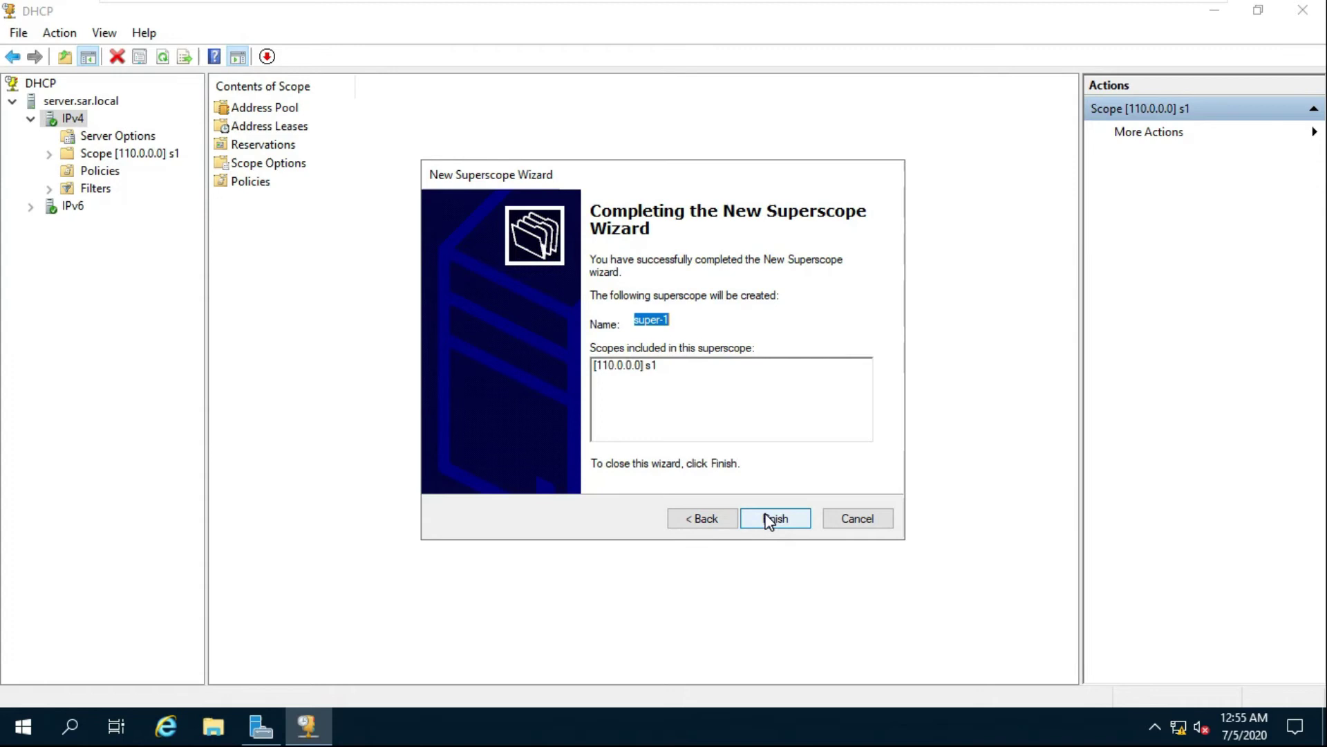
pyautogui.click(768, 520)
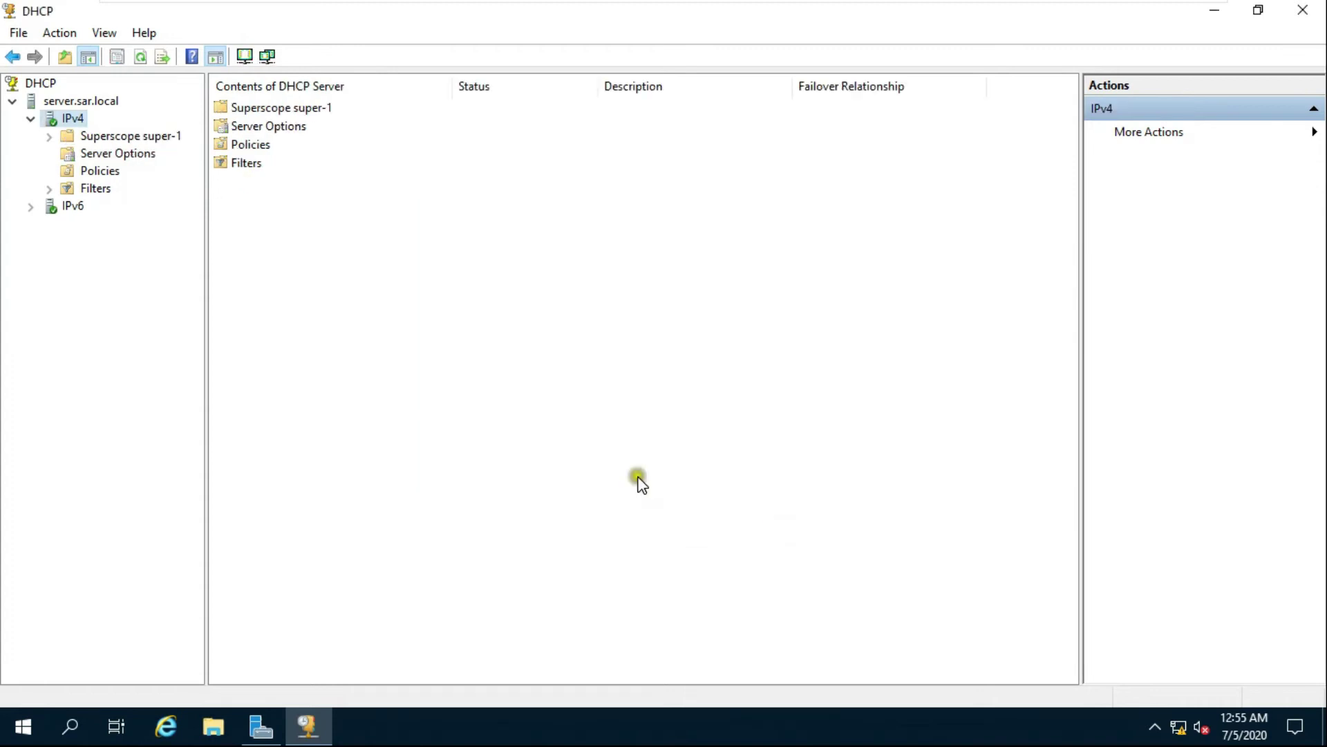
# Step: Expand Superscope super-1 and start a New Scope wizard inside it
pyautogui.click(110, 141)
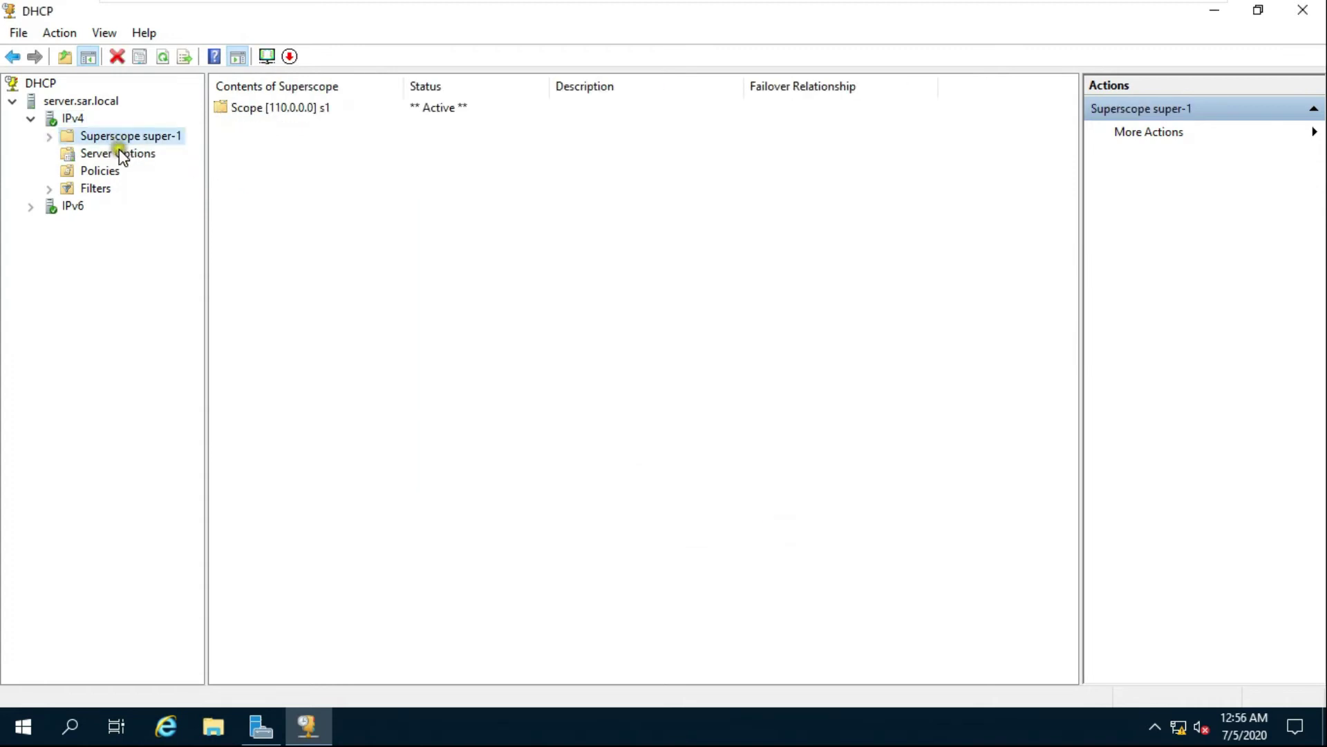
pyautogui.doubleClick(60, 139)
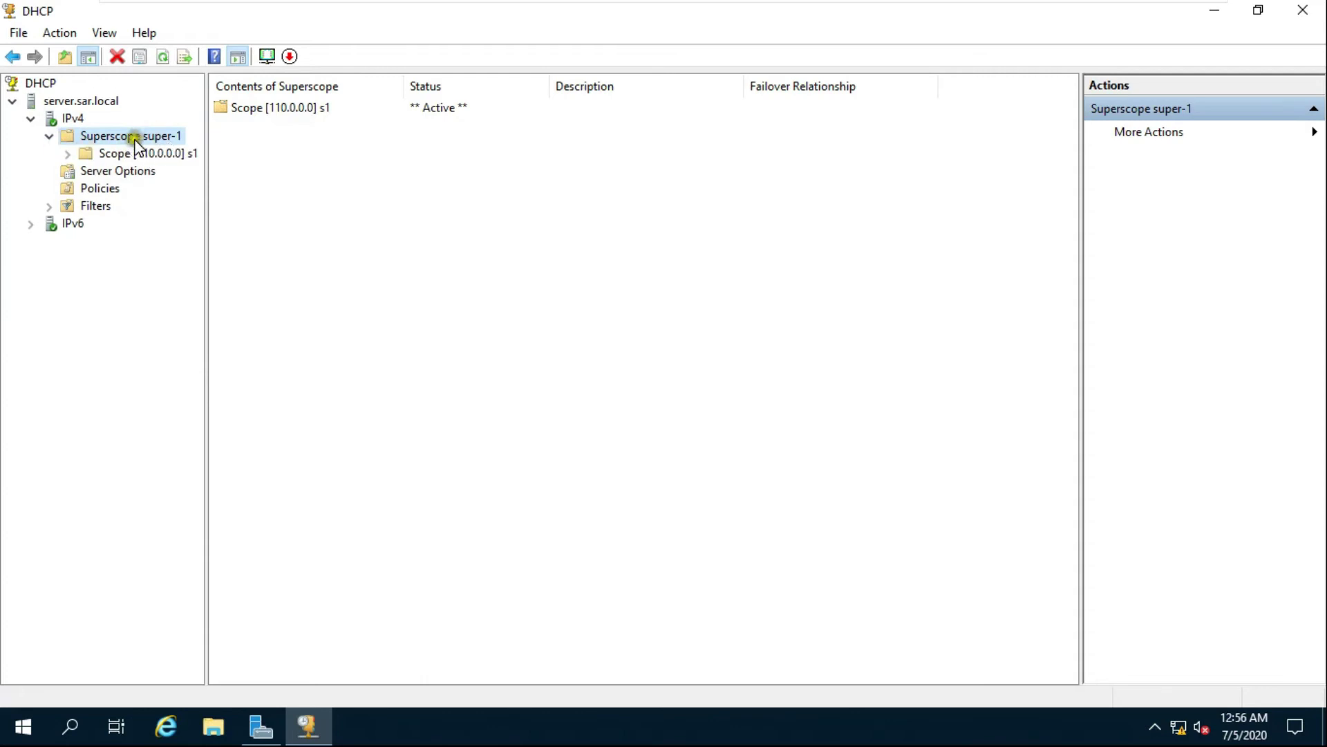
pyautogui.rightClick(171, 139)
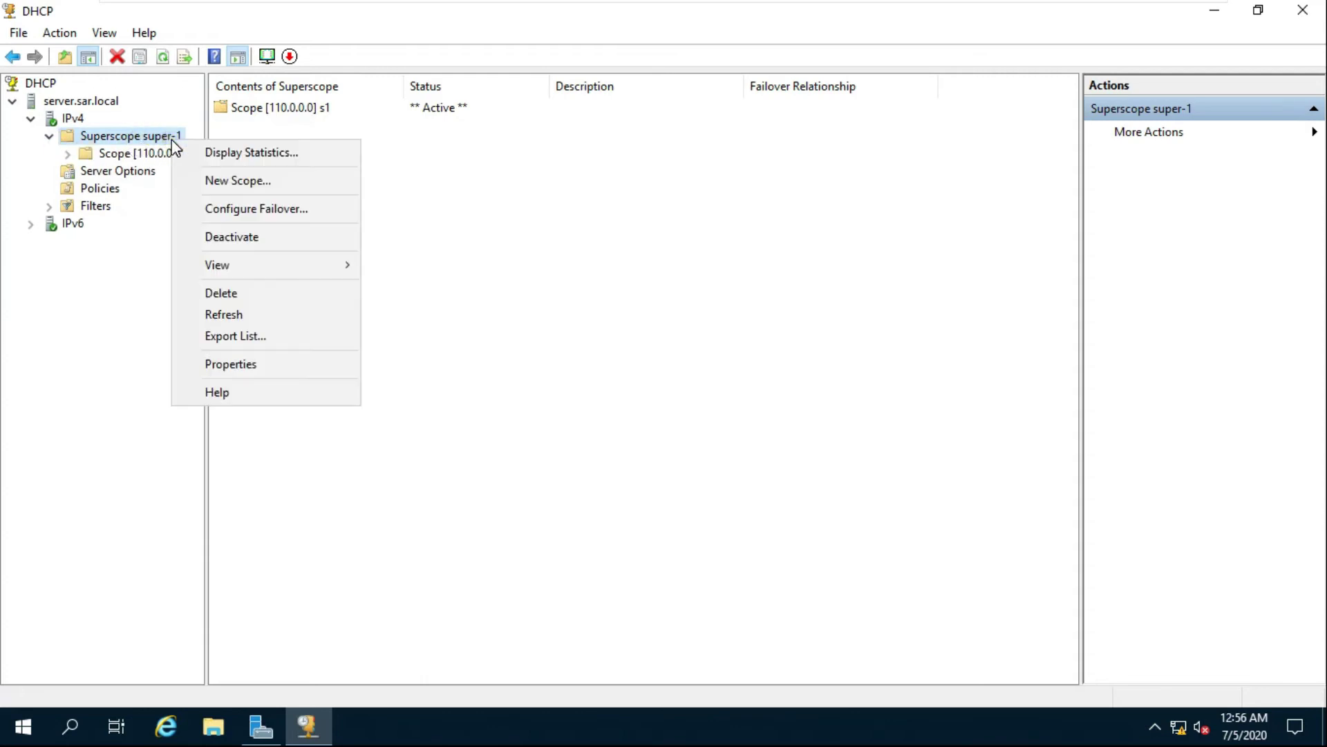
pyautogui.click(269, 185)
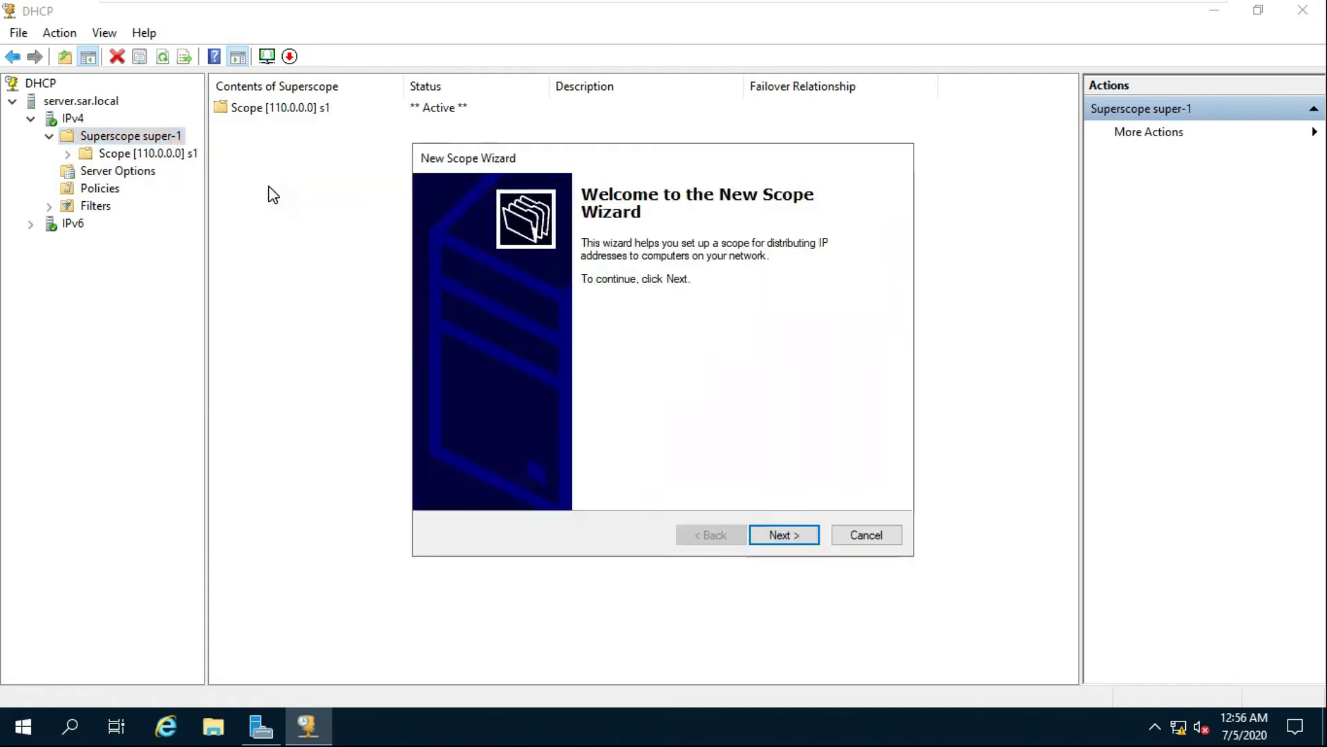
pyautogui.click(787, 533)
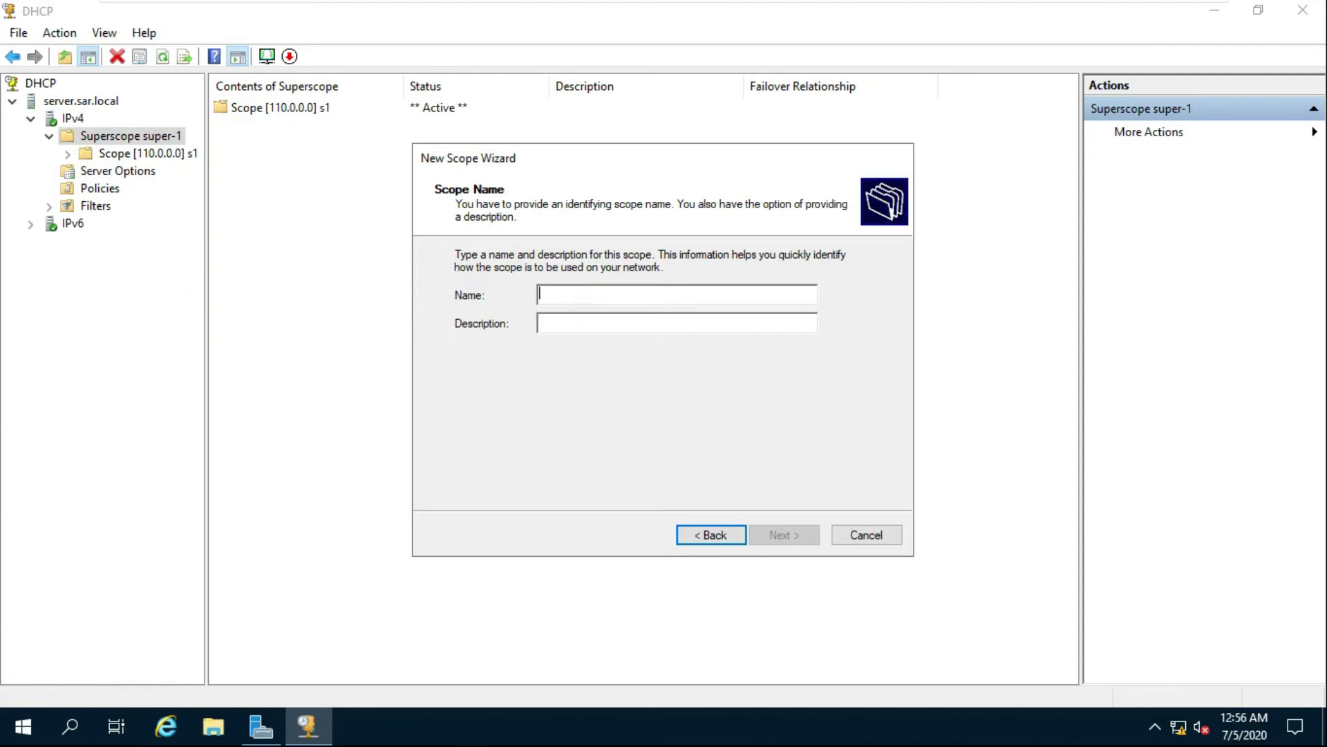
# Step: Name the scope s2 with range 172.16.0.1 to 172.16.0.255, mask 255.255.0.0
pyautogui.write('s')
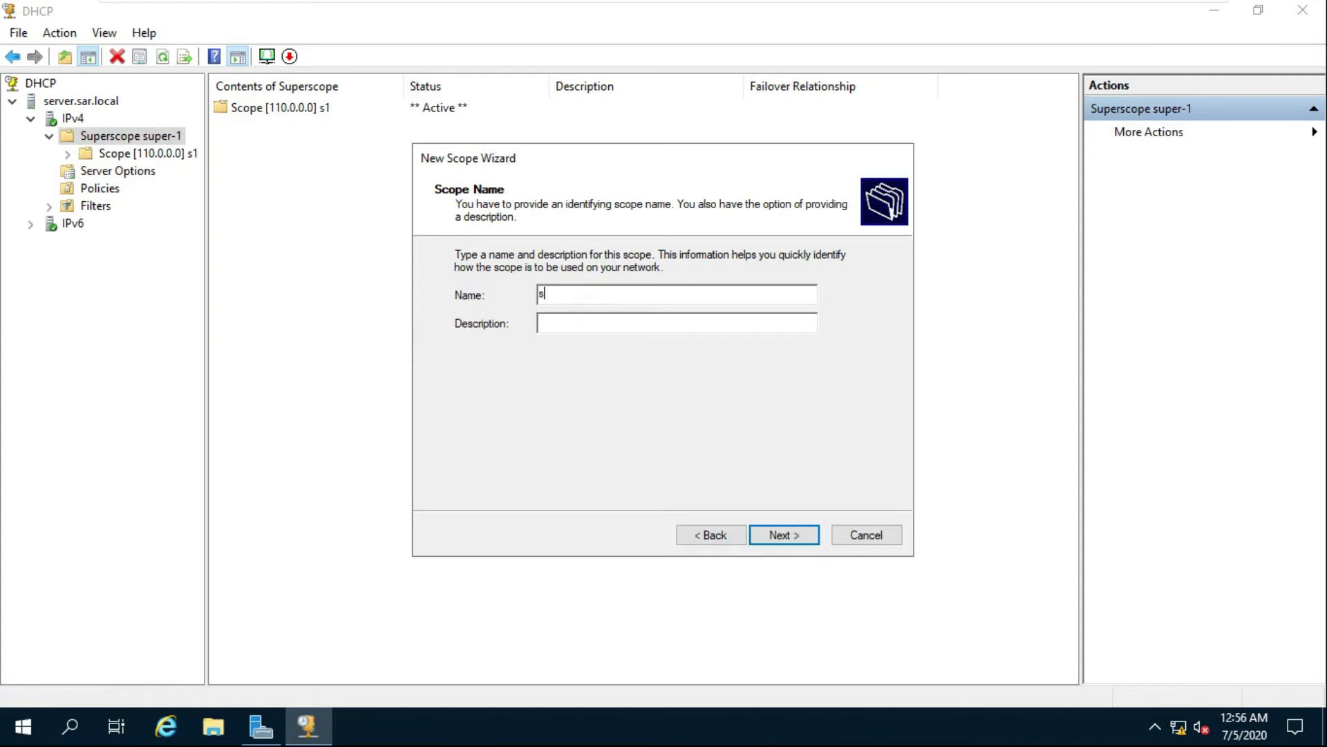
pyautogui.write('2')
pyautogui.click(786, 535)
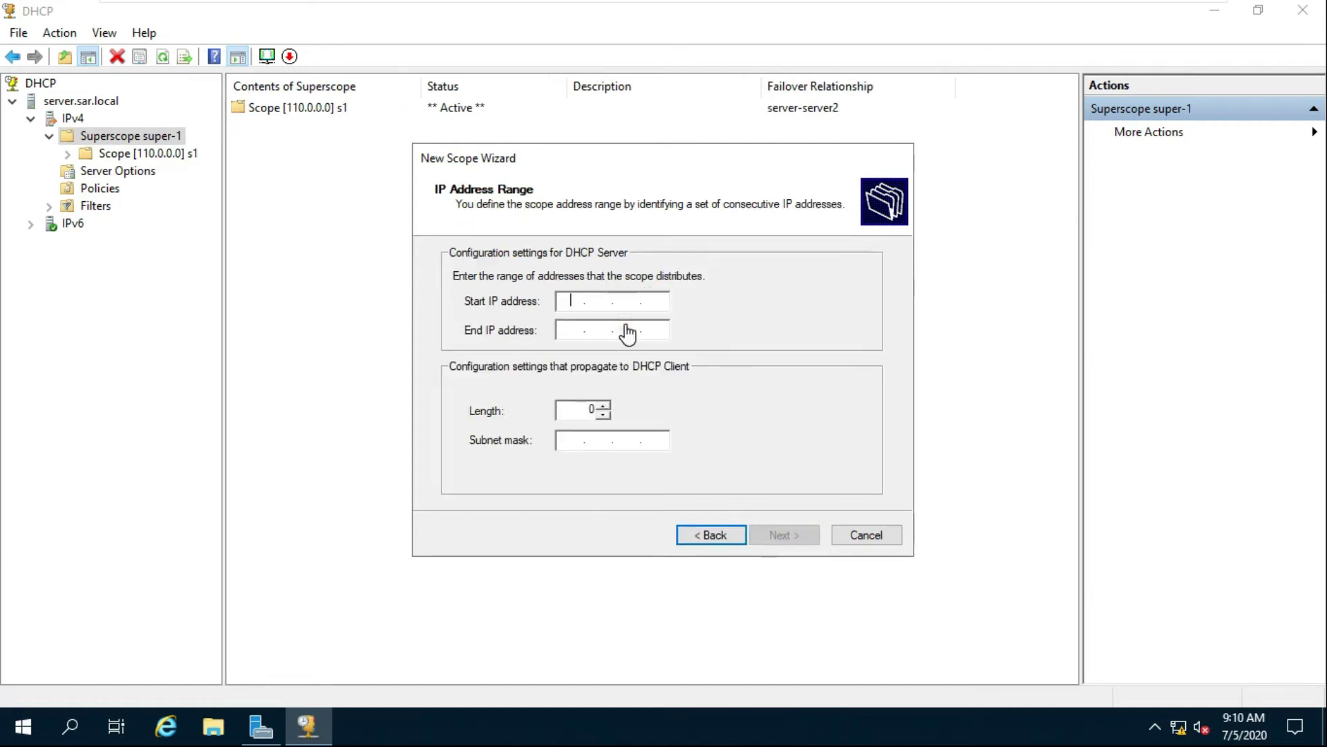
pyautogui.click(577, 299)
pyautogui.write('172 . 16 . 0 . 1')
pyautogui.click(569, 330)
pyautogui.write('172 . ')
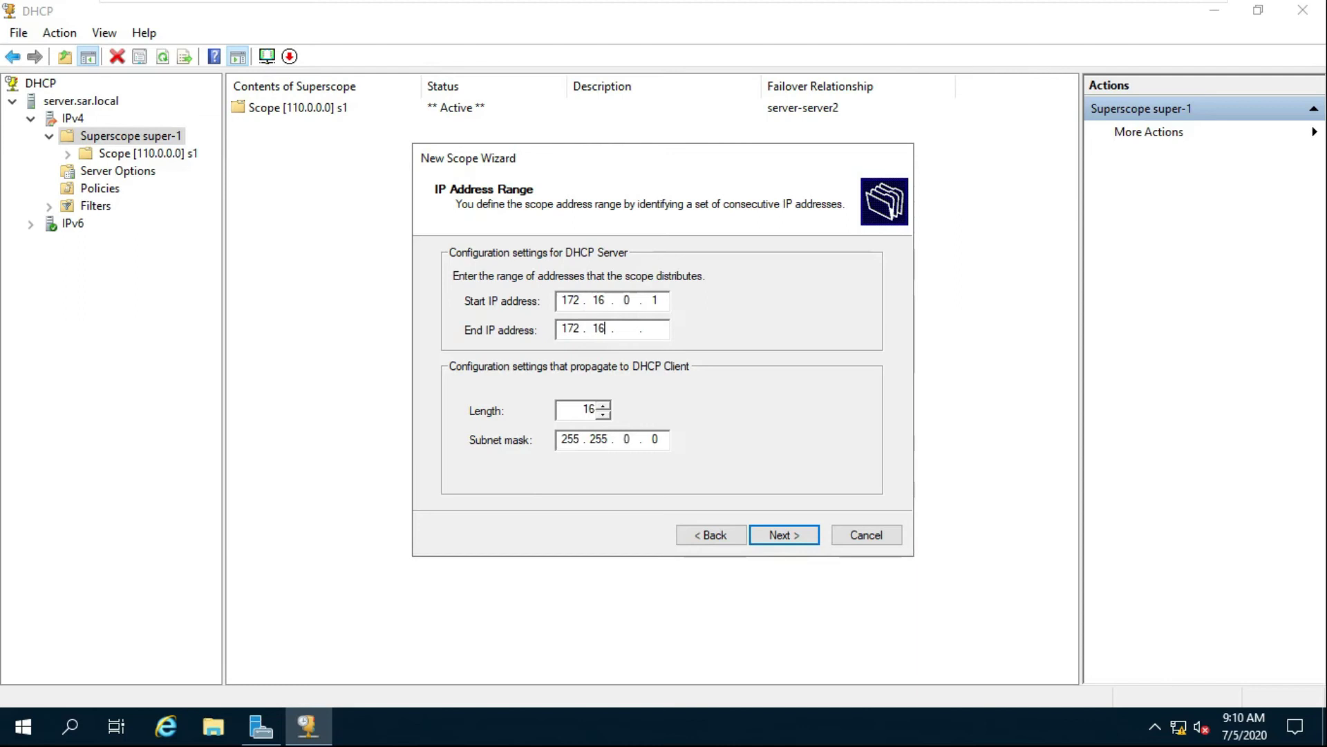
pyautogui.write('16 . 0 . 255')
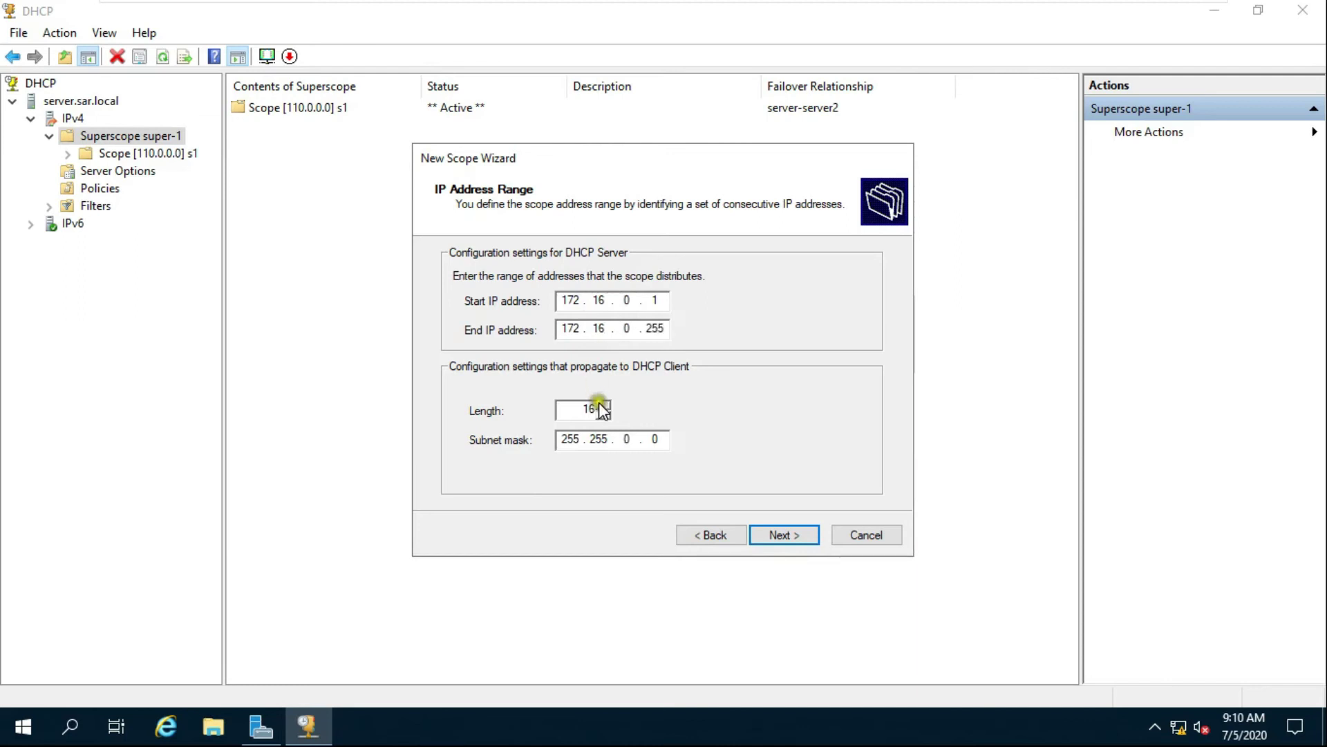
# Step: Skip exclusions and set the scope lease duration to 999 days
pyautogui.click(775, 536)
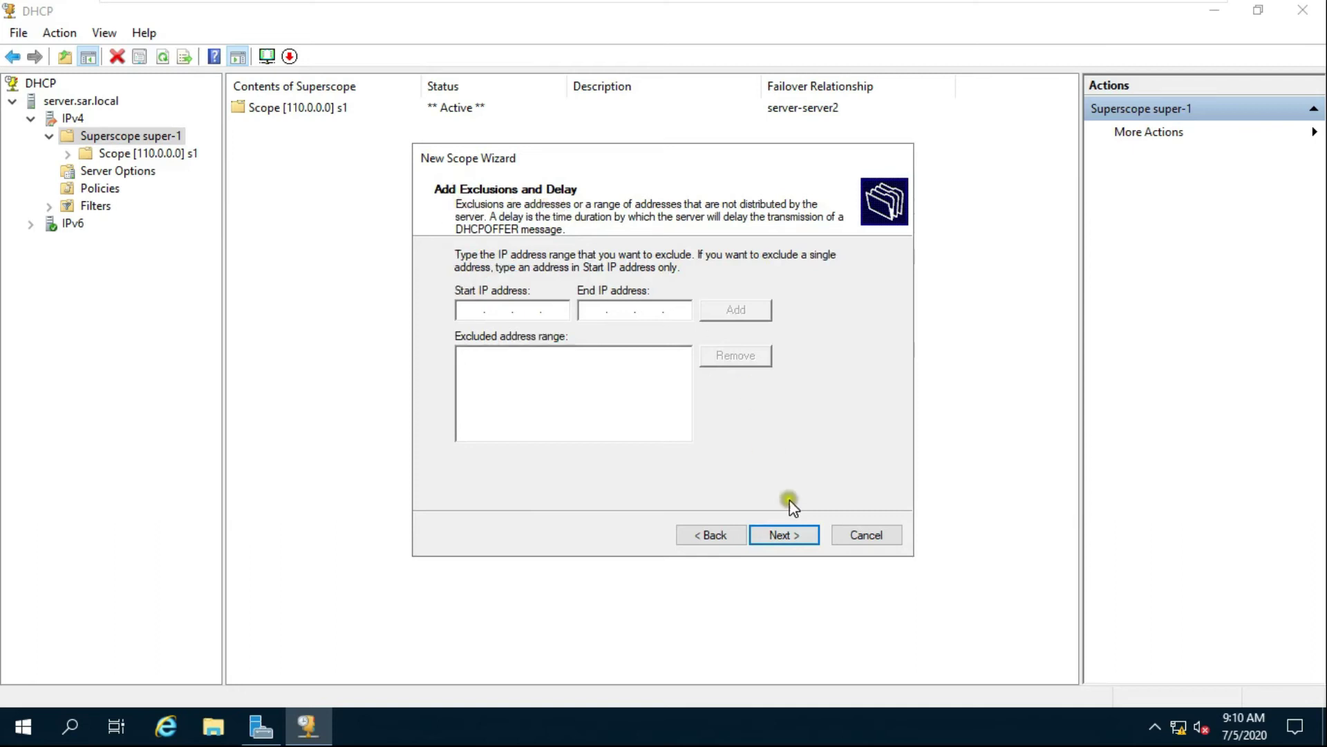
pyautogui.click(782, 536)
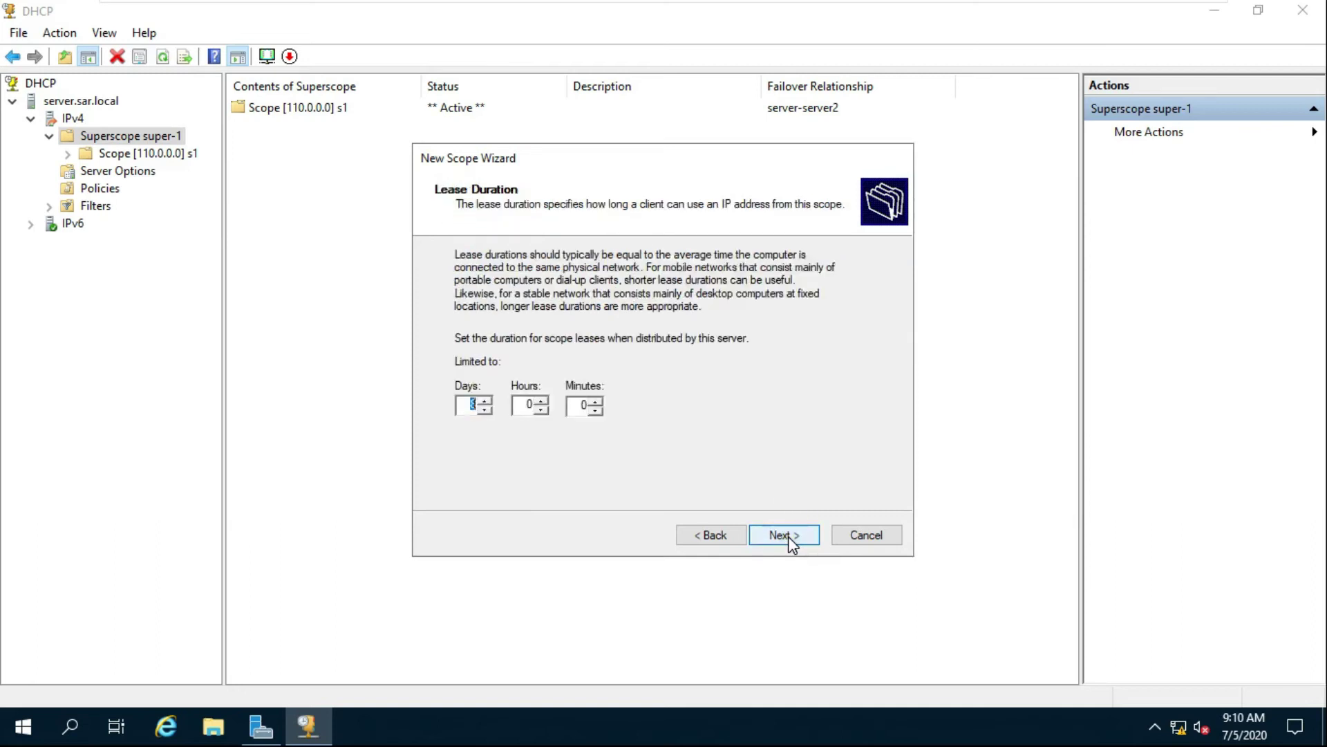
pyautogui.write('999')
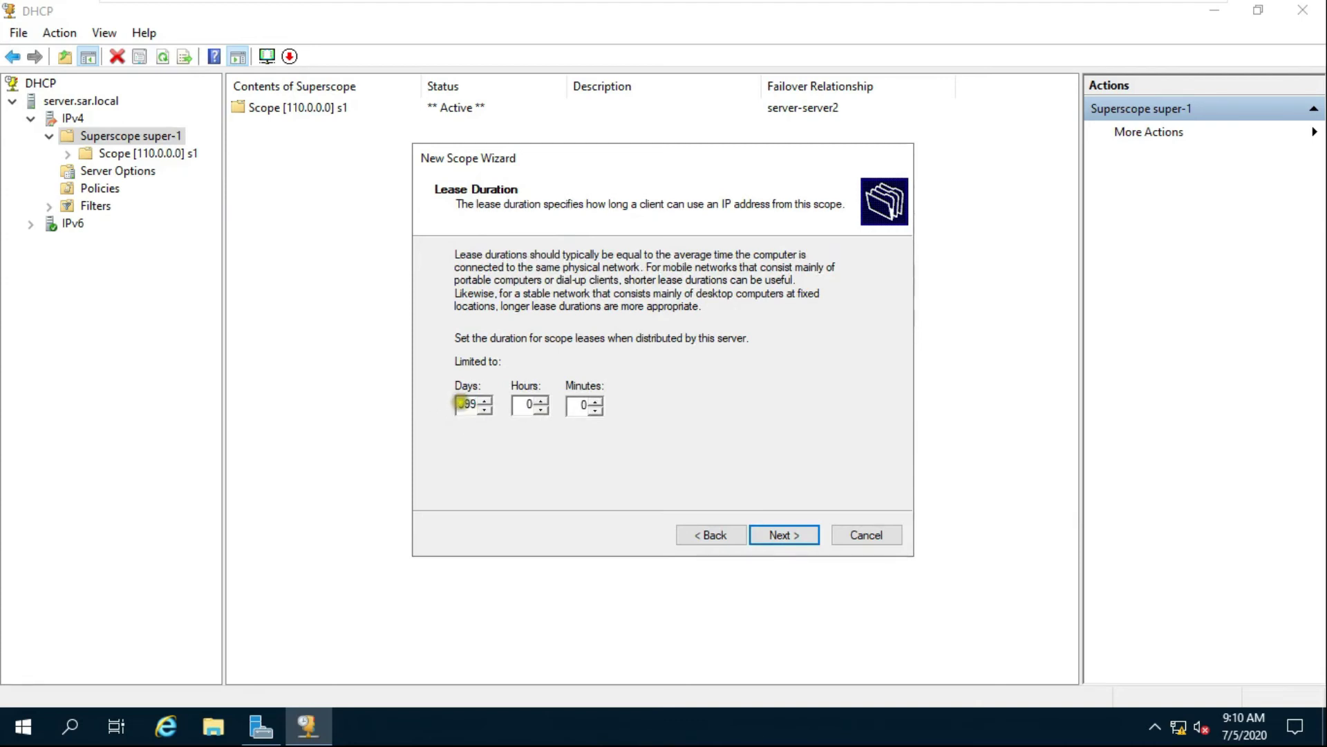
pyautogui.click(780, 534)
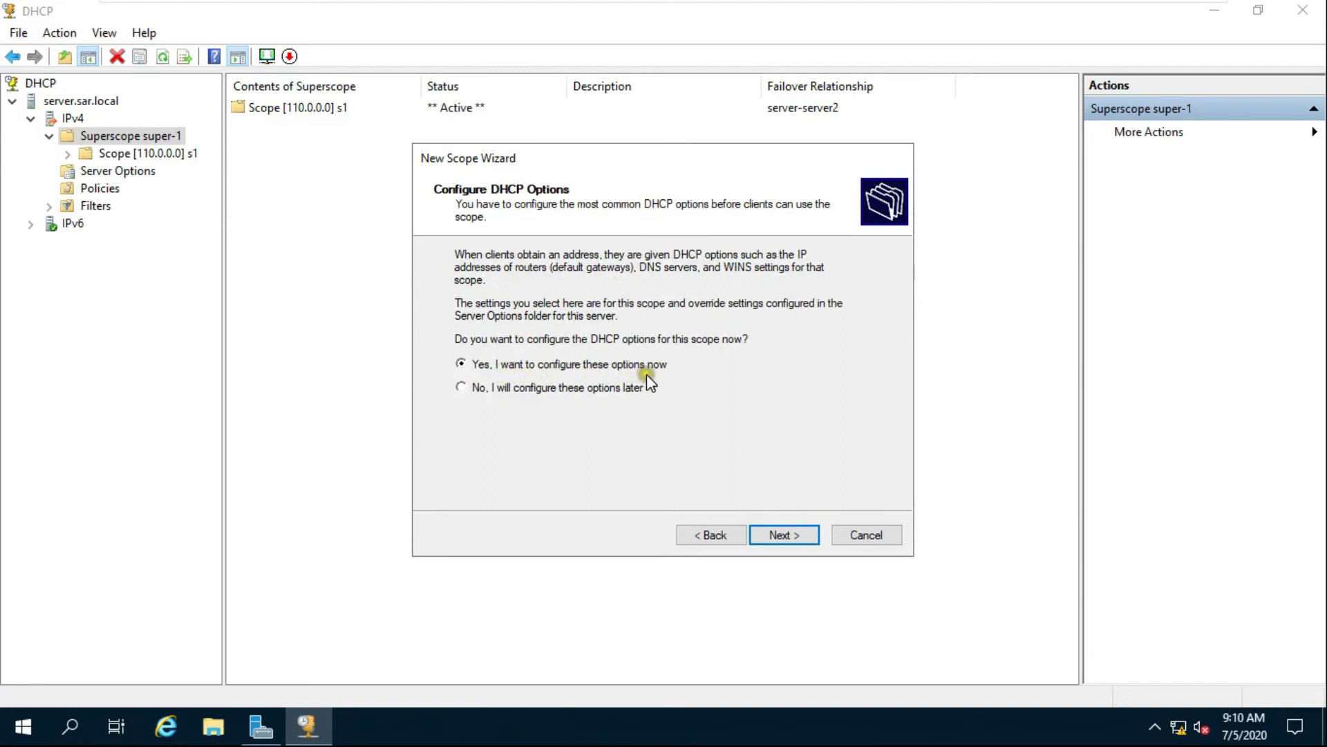
# Step: Configure options now, adding 110.0.0.1 as the default gateway
pyautogui.click(775, 528)
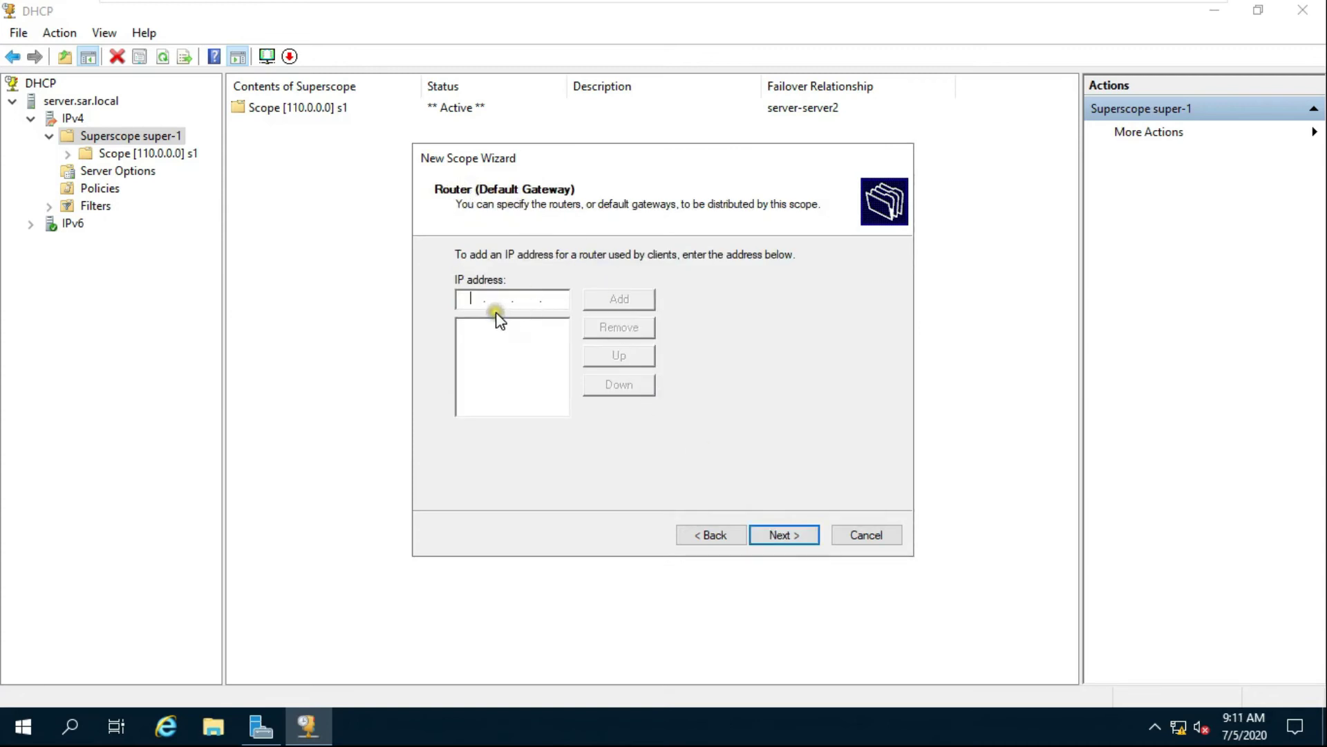
pyautogui.write('111')
pyautogui.click(617, 301)
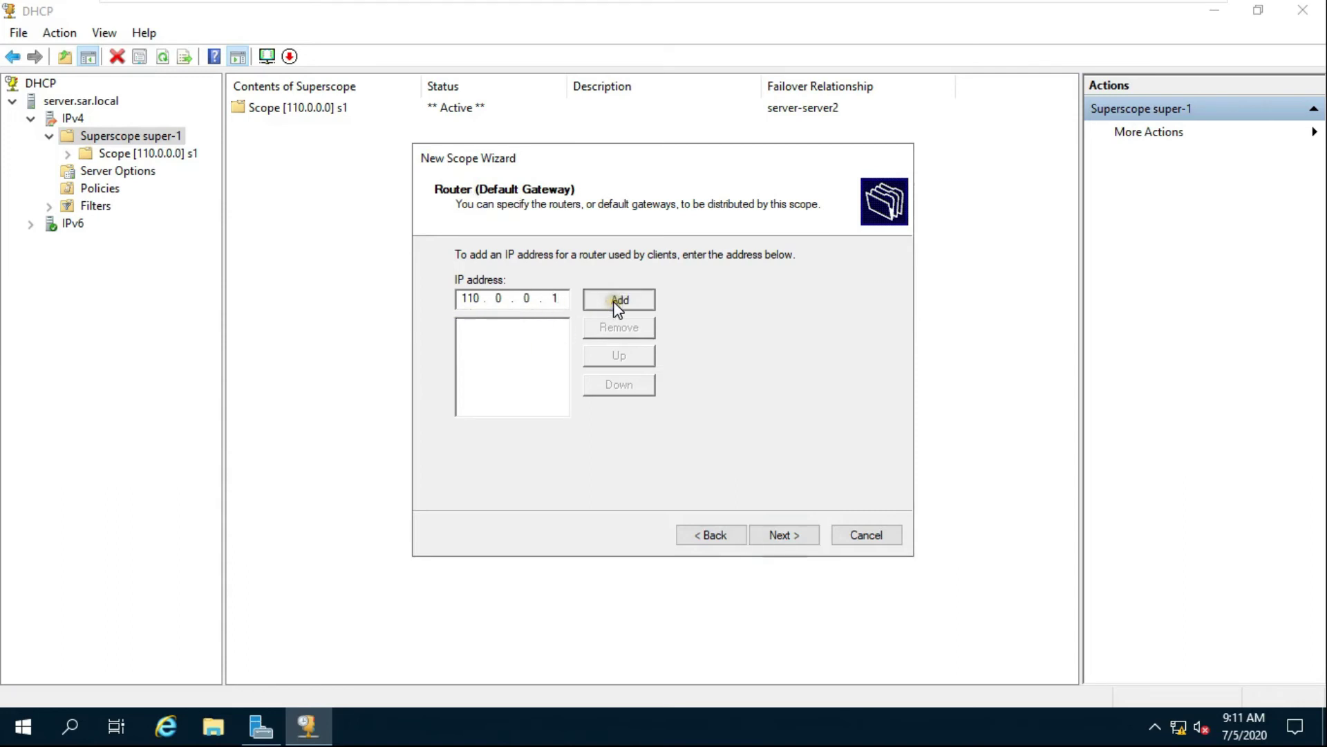
# Step: Keep DNS settings and add the resolved 'server' address as WINS server
pyautogui.click(779, 536)
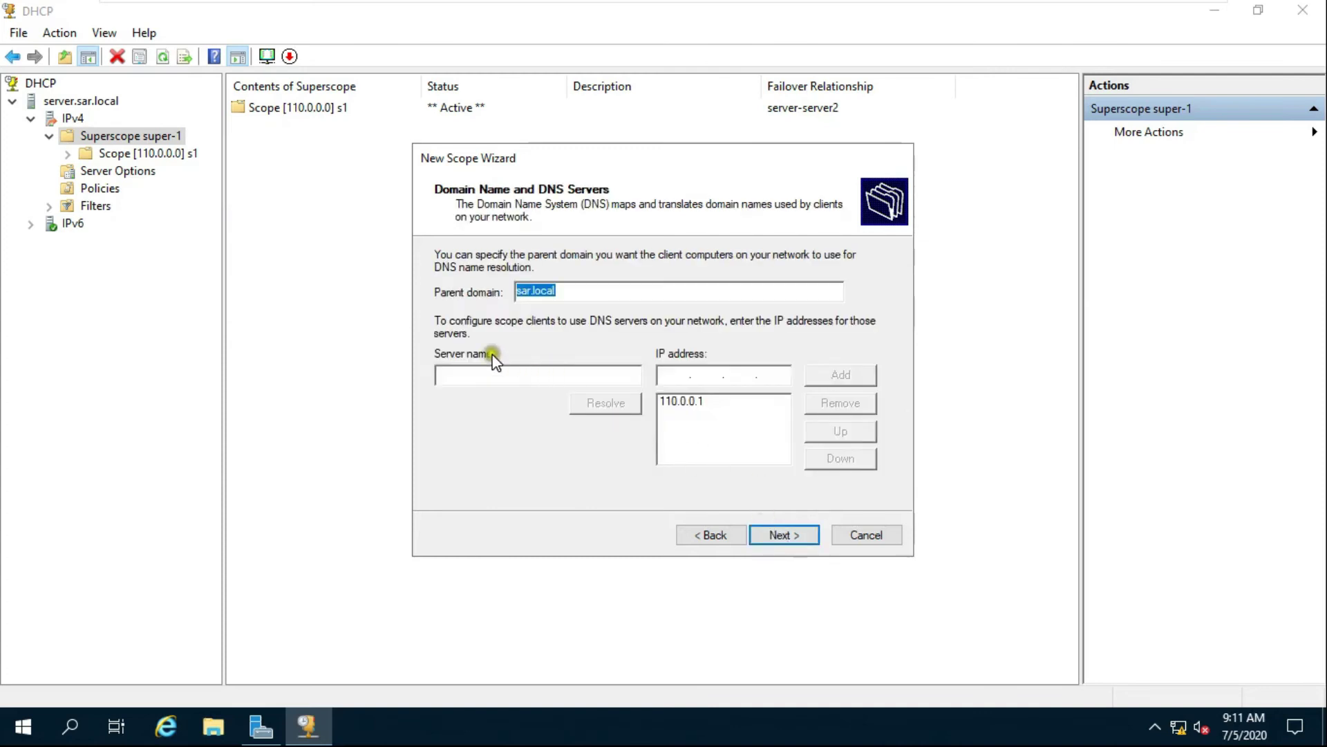
pyautogui.click(786, 525)
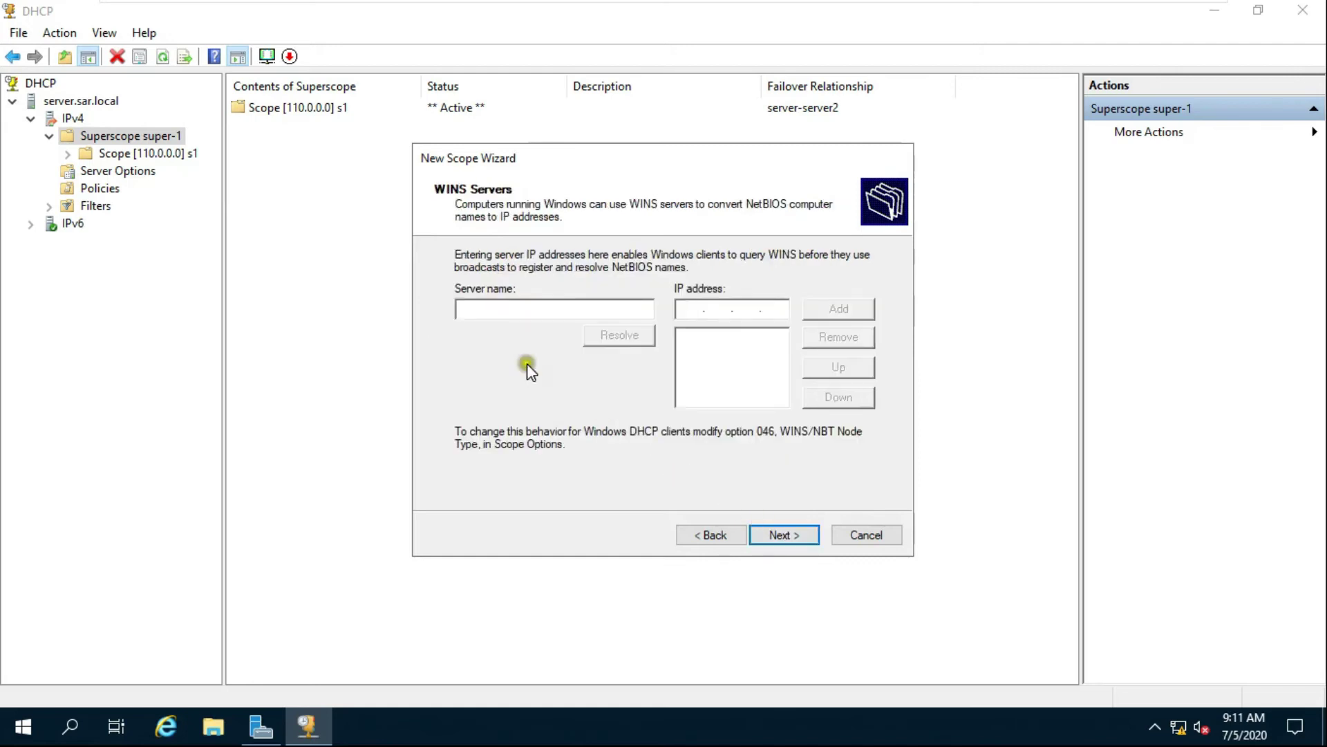
pyautogui.click(465, 307)
pyautogui.write('server')
pyautogui.click(591, 339)
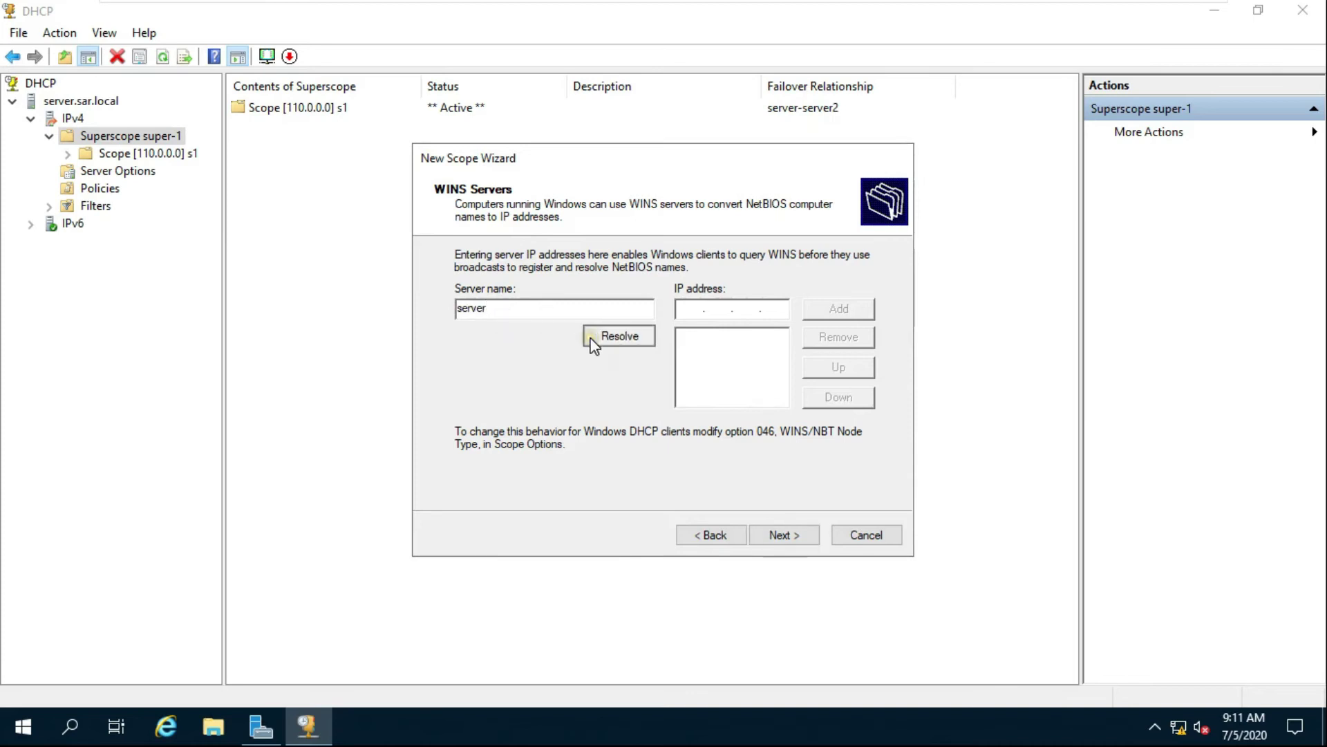
pyautogui.click(821, 311)
# Step: Activate and finish the 172.16.0.0 scope, then open it under super-1
pyautogui.click(800, 537)
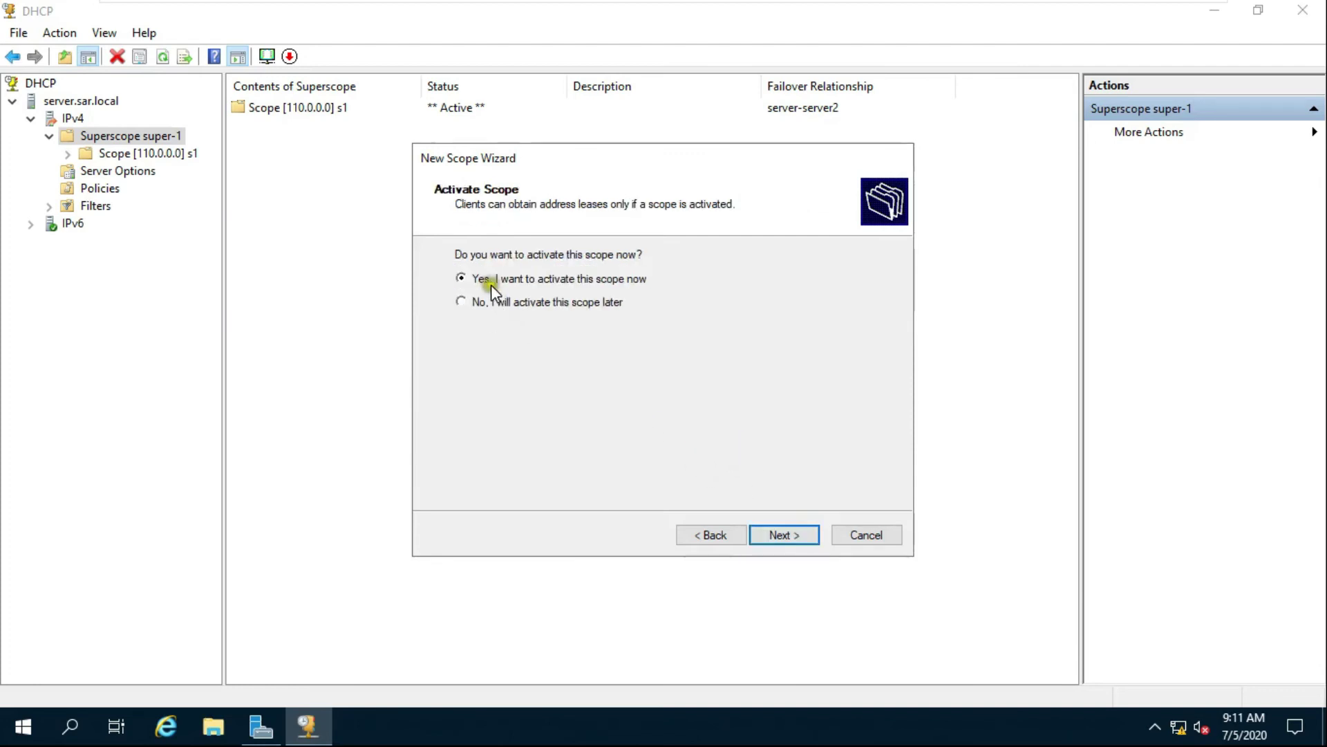
pyautogui.click(778, 538)
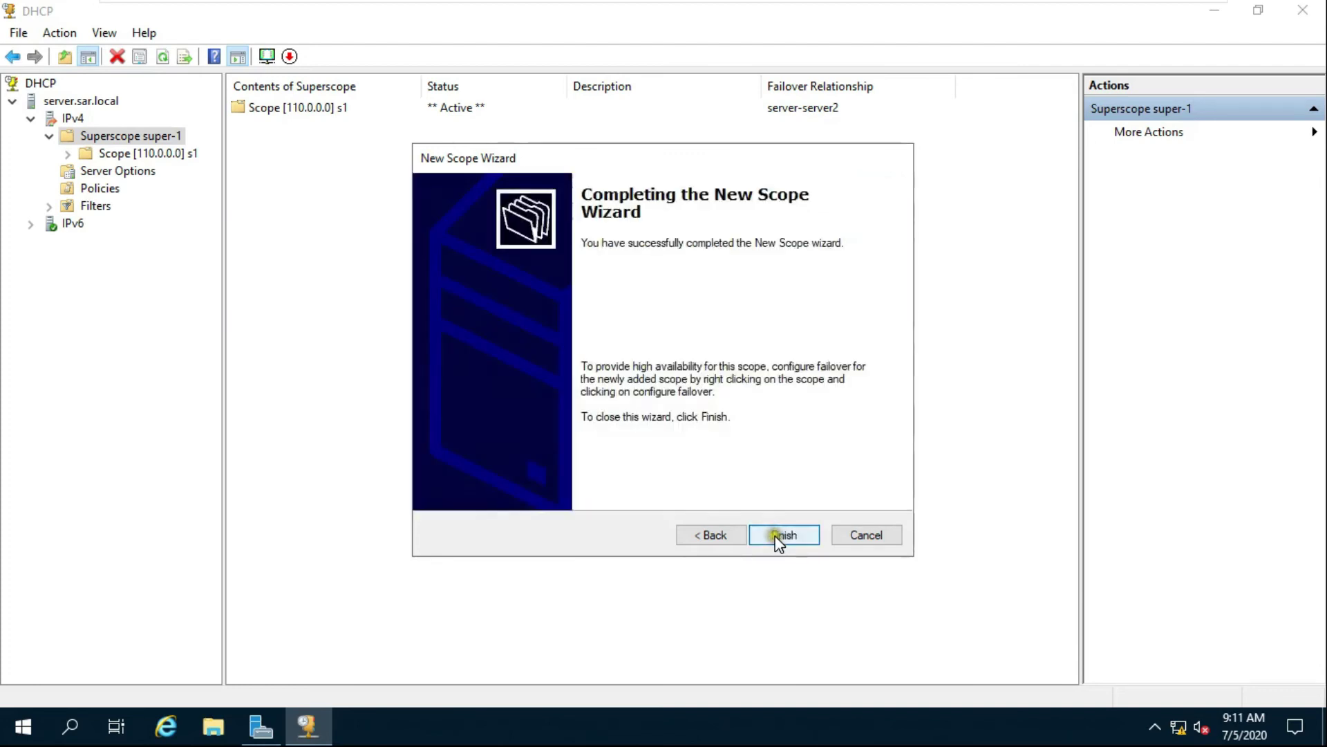
pyautogui.click(781, 534)
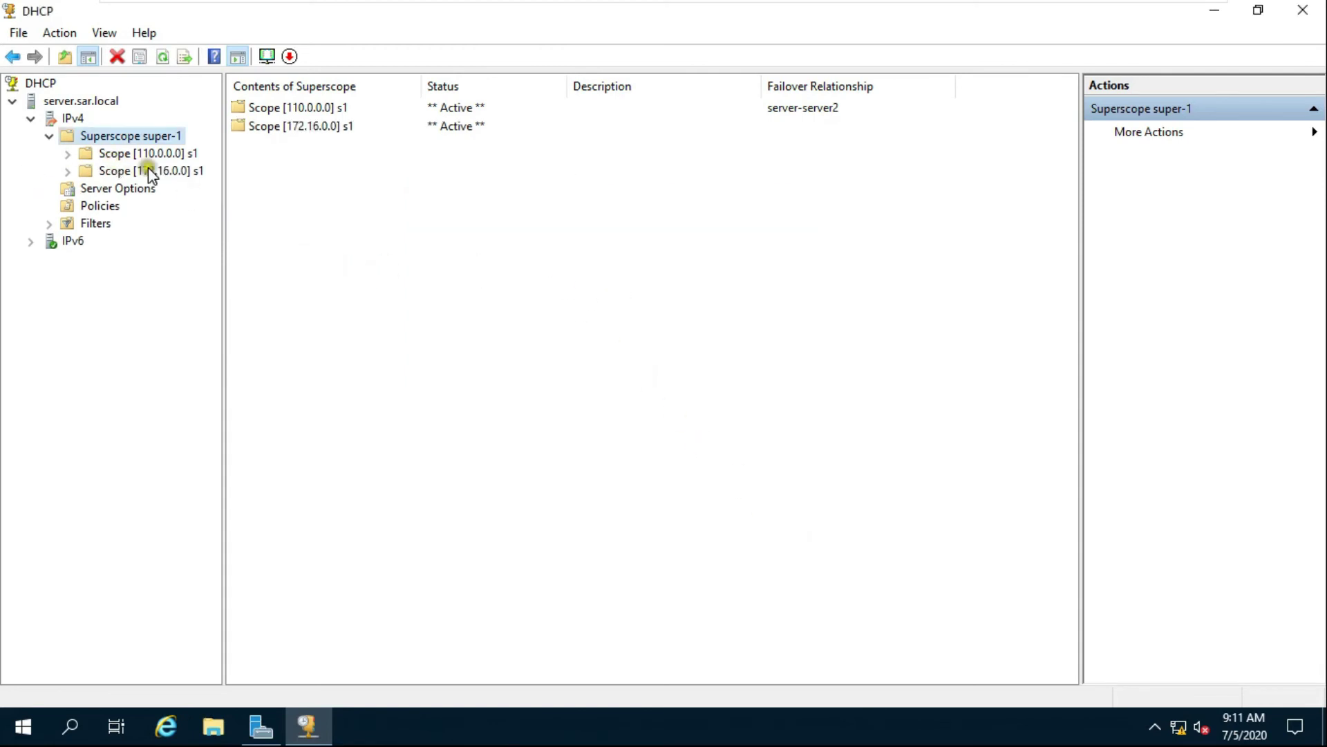
pyautogui.doubleClick(168, 173)
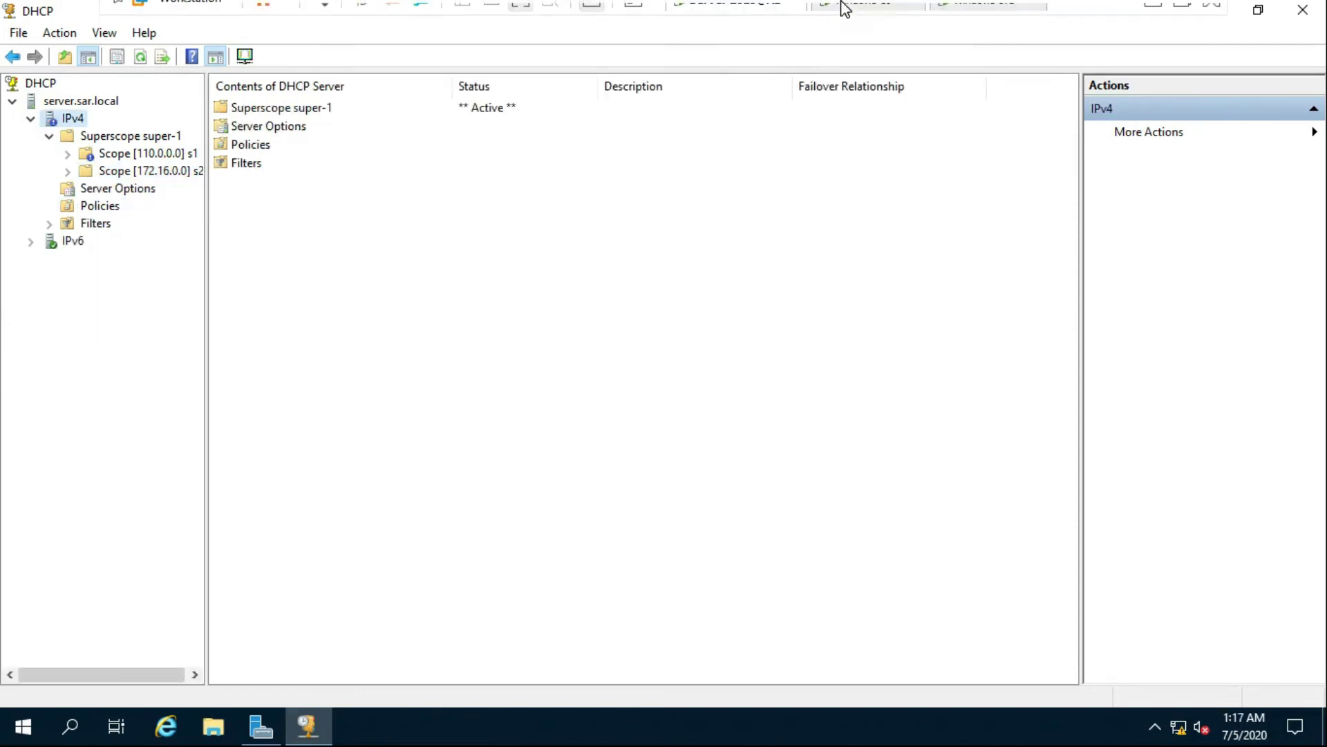
# Step: On the Windows 10 VM, set Ethernet0's IPv4 to obtain IP and DNS addresses automatically
pyautogui.click(869, 20)
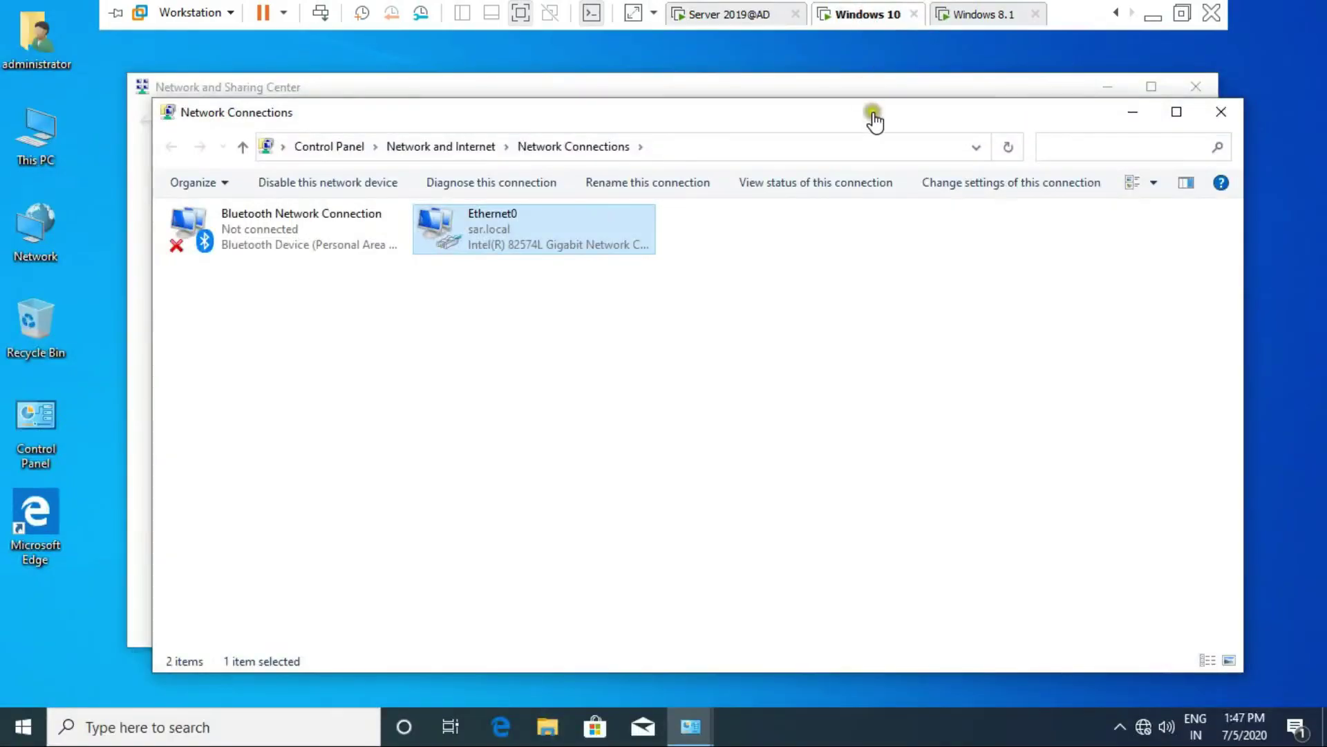
pyautogui.rightClick(491, 231)
pyautogui.click(567, 417)
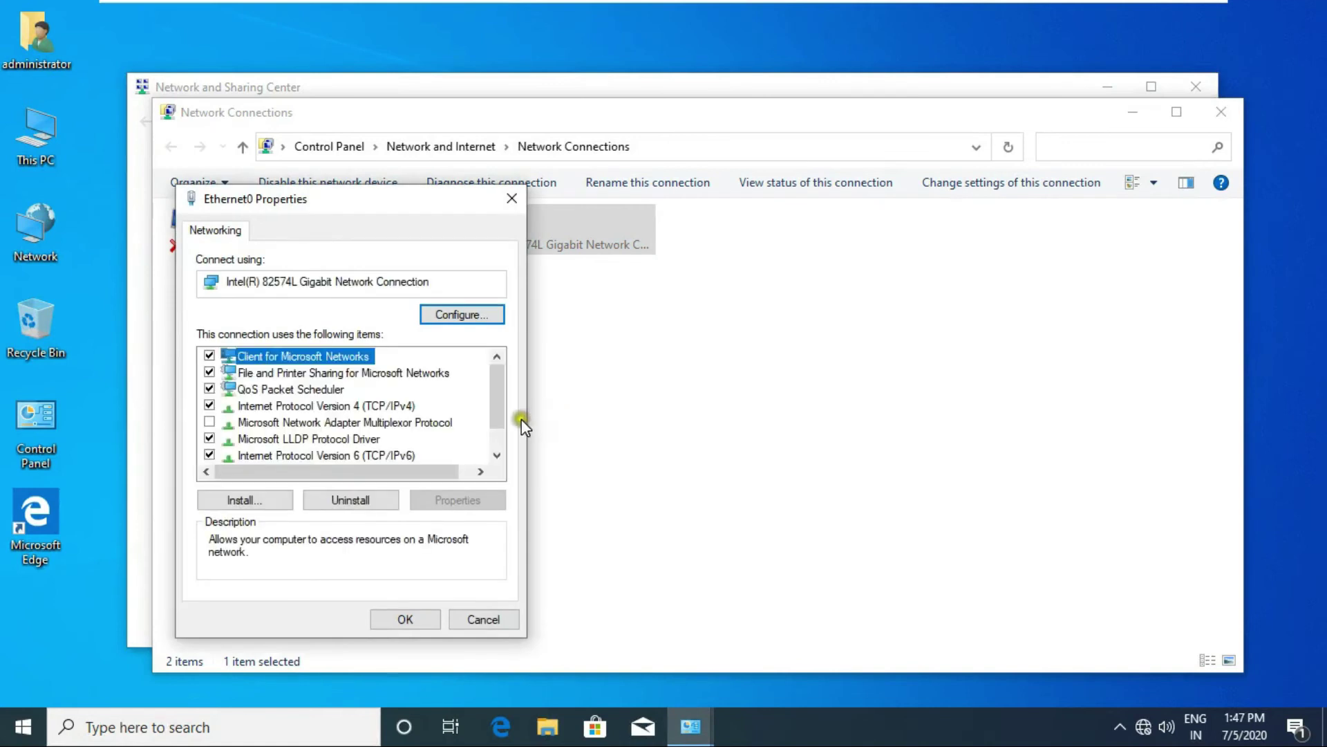
pyautogui.click(372, 405)
pyautogui.click(459, 502)
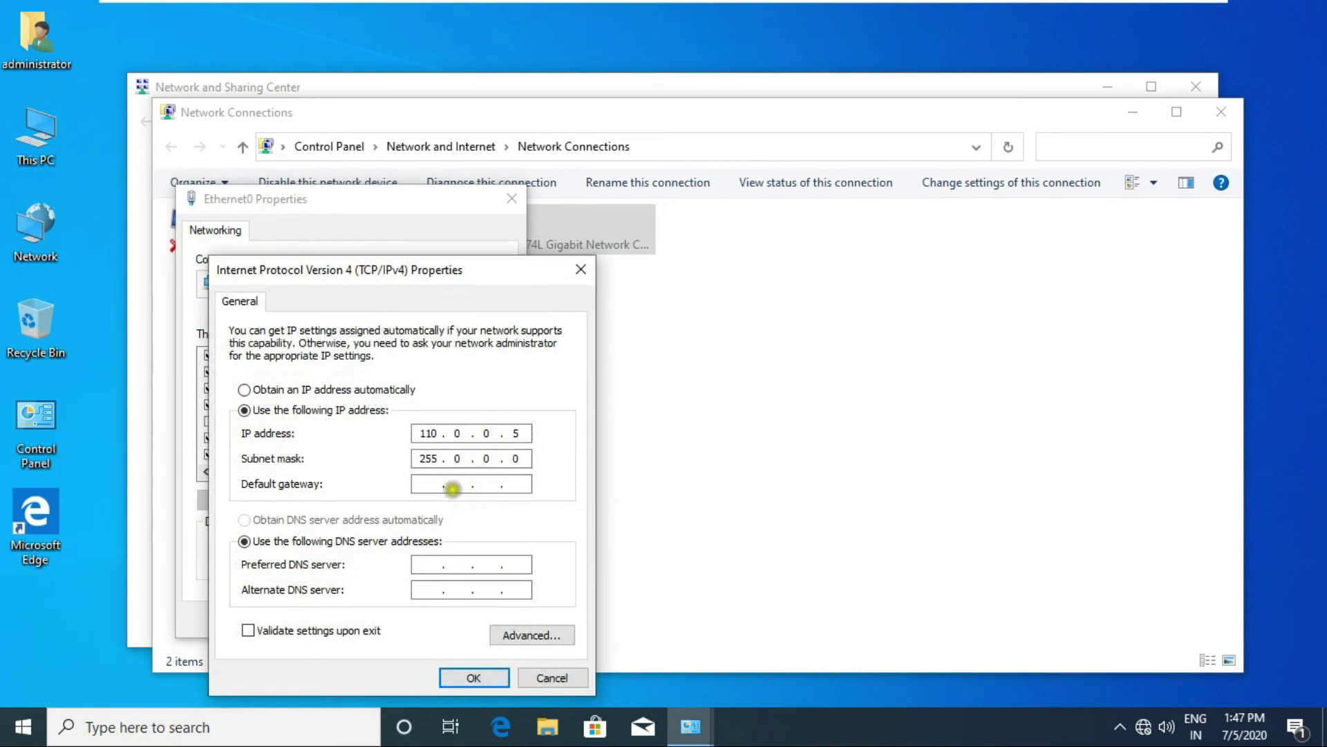
pyautogui.click(294, 392)
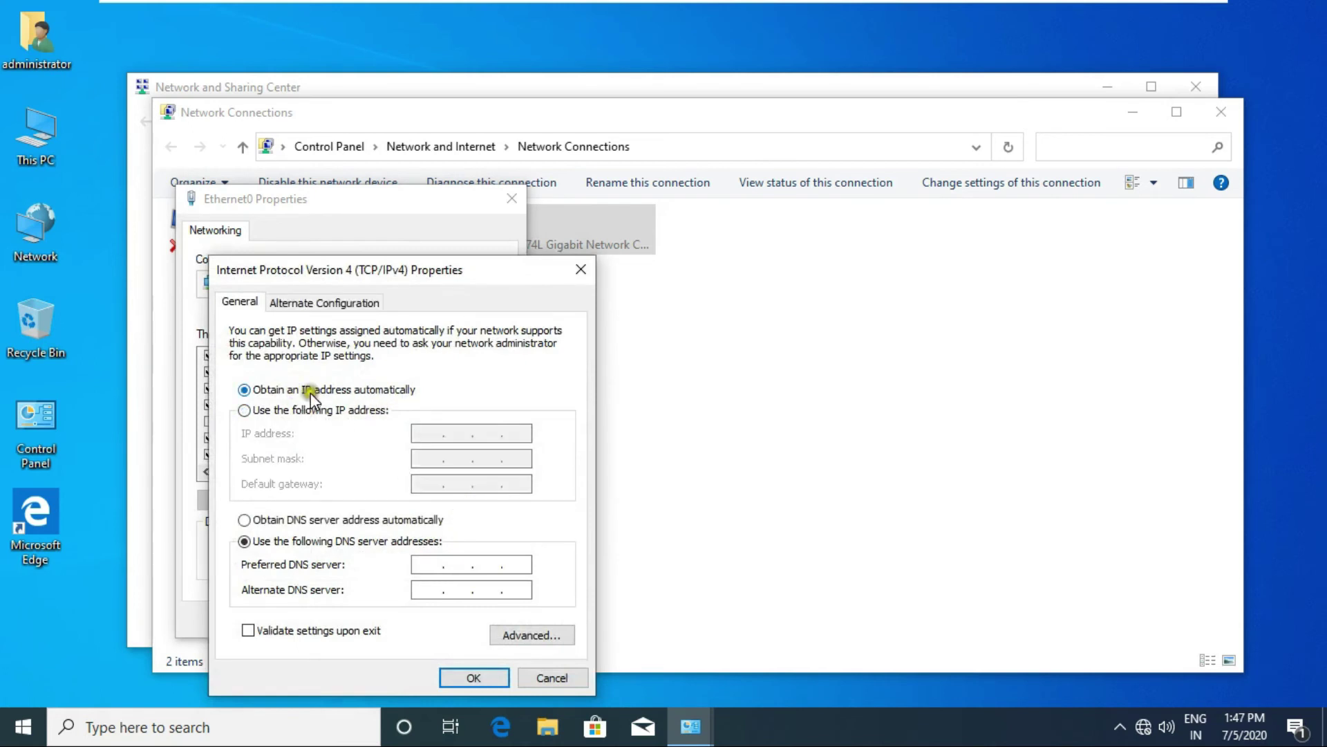
pyautogui.click(283, 526)
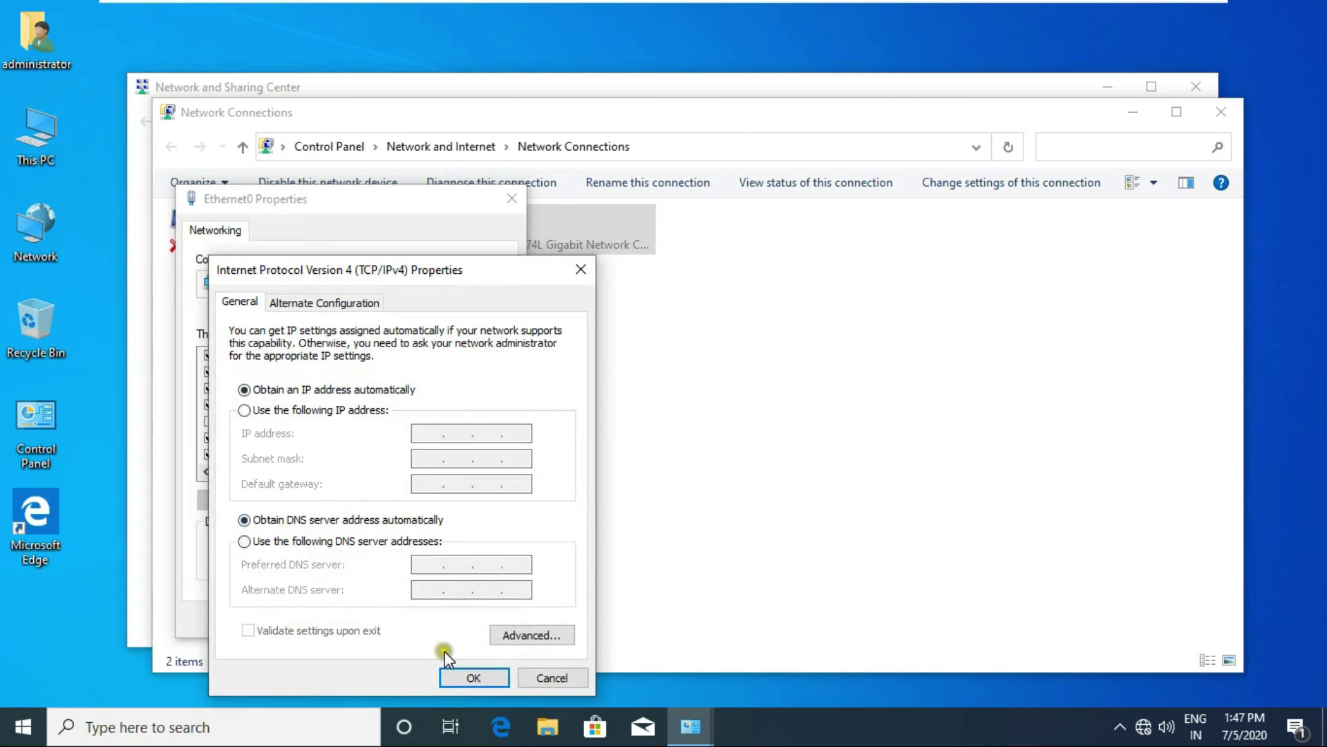
pyautogui.click(463, 675)
pyautogui.click(407, 620)
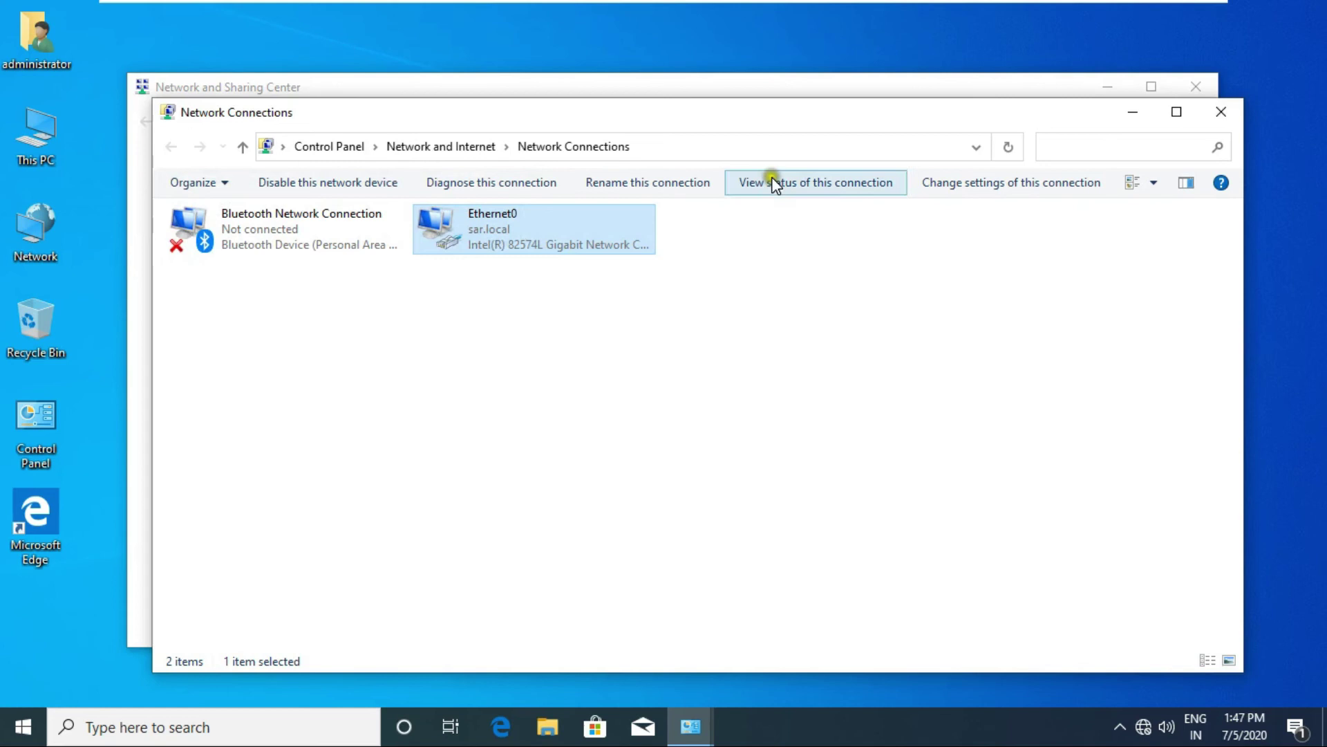
pyautogui.click(1221, 113)
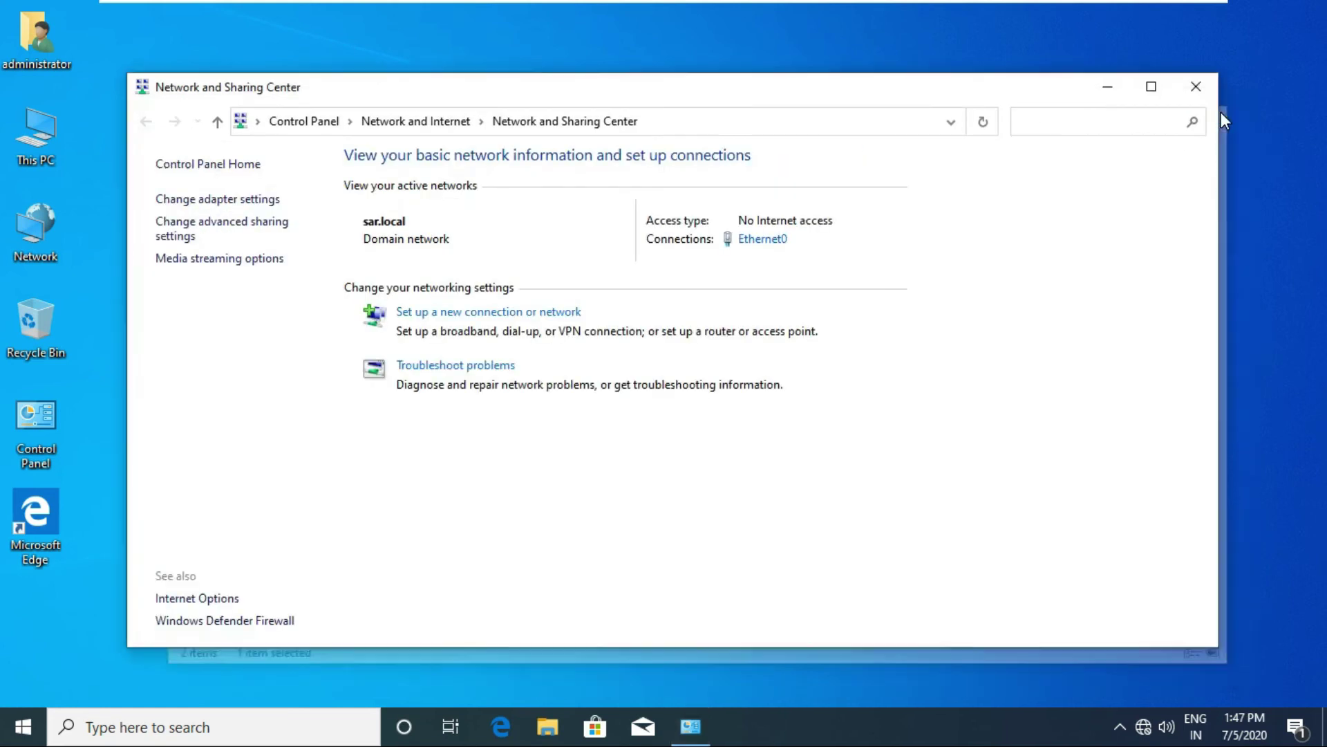
pyautogui.click(1203, 81)
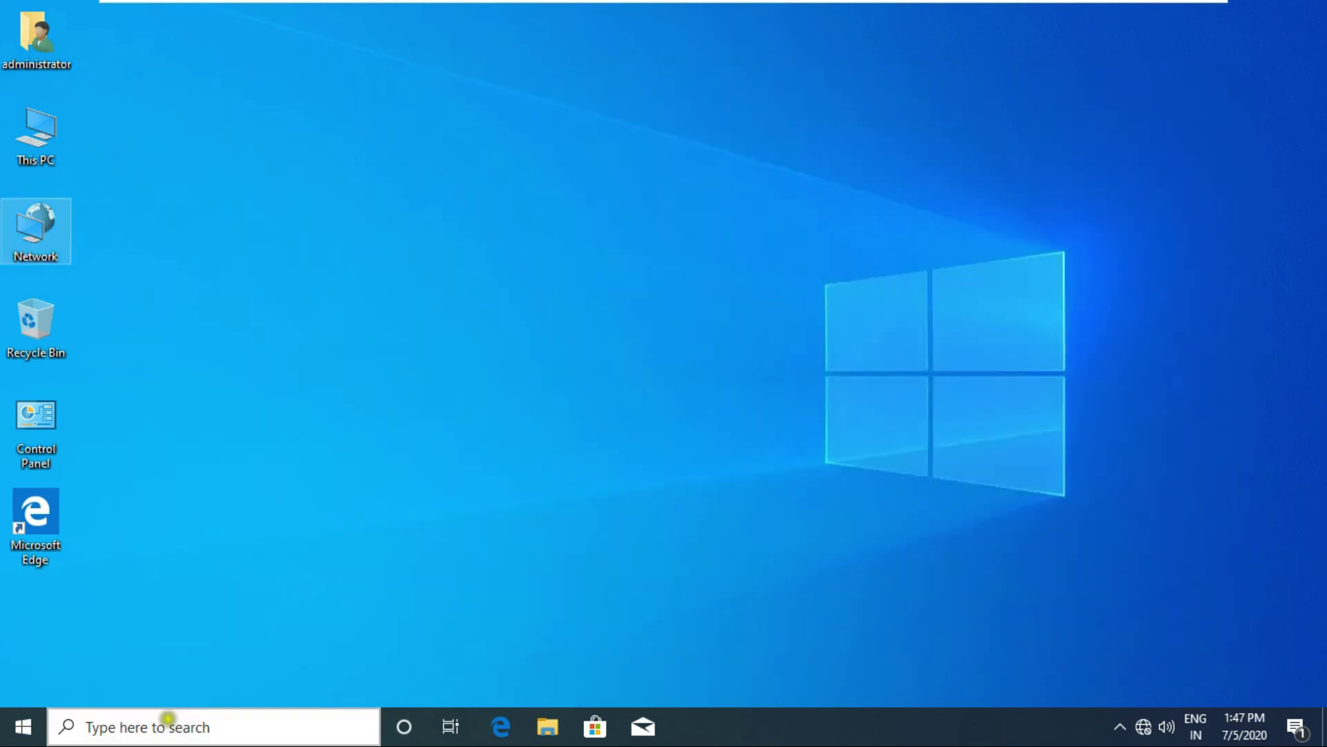
# Step: Launch cmd from Run and run ipconfig, showing leased address 110.0.0.250 with mask 255.0.0.0
pyautogui.rightClick(26, 726)
pyautogui.click(105, 630)
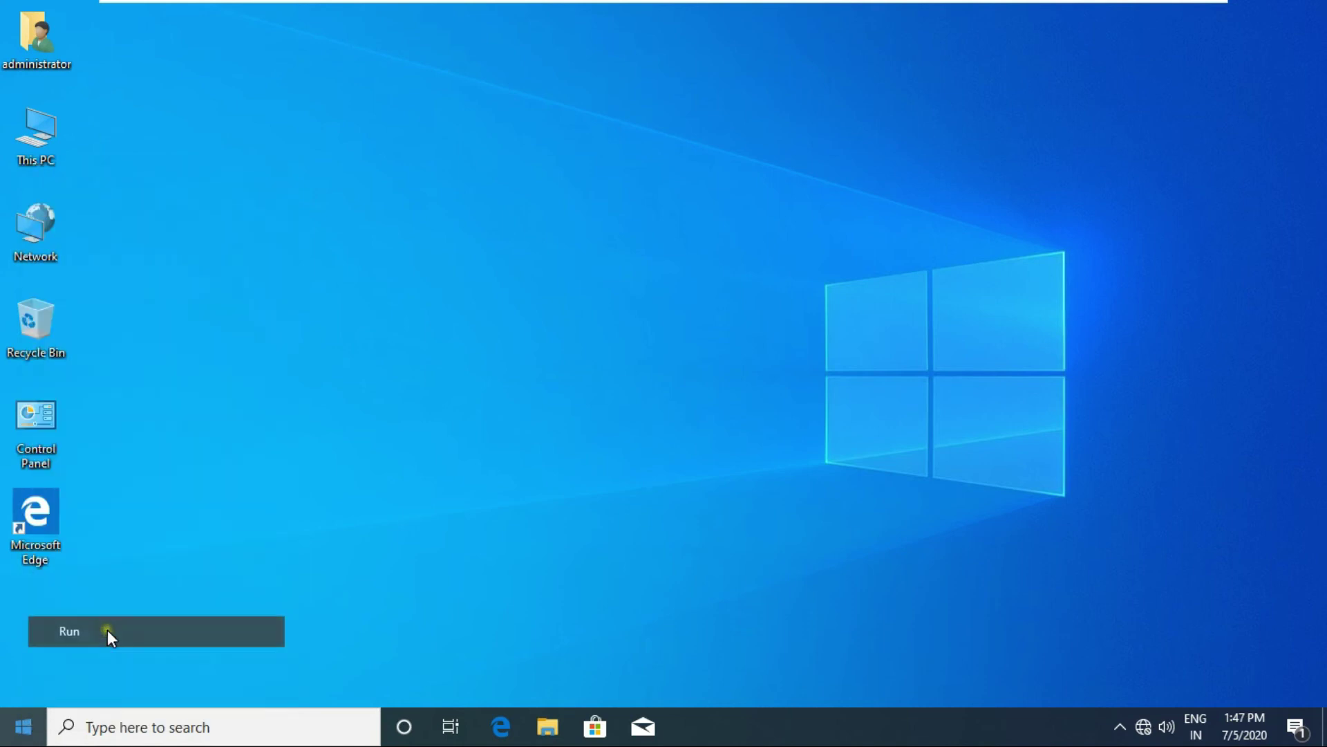
pyautogui.press('Return')
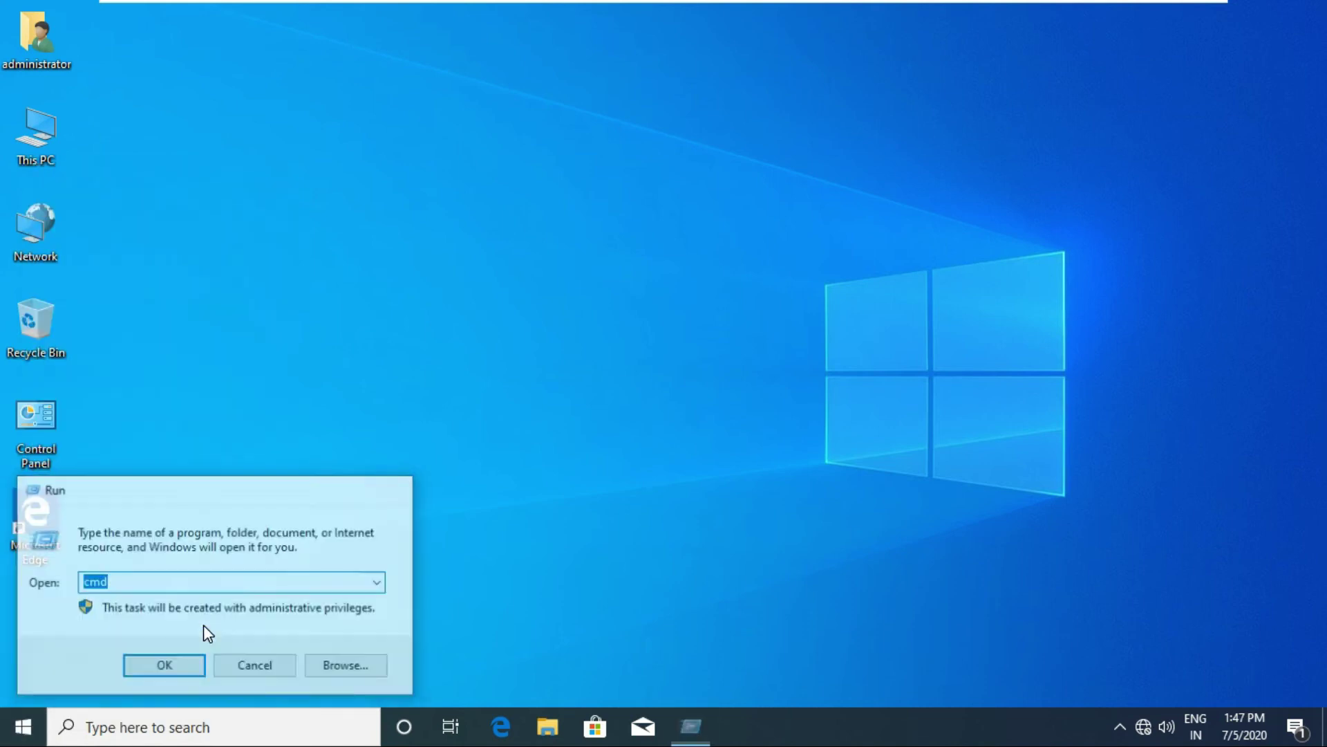
pyautogui.write('ipconf')
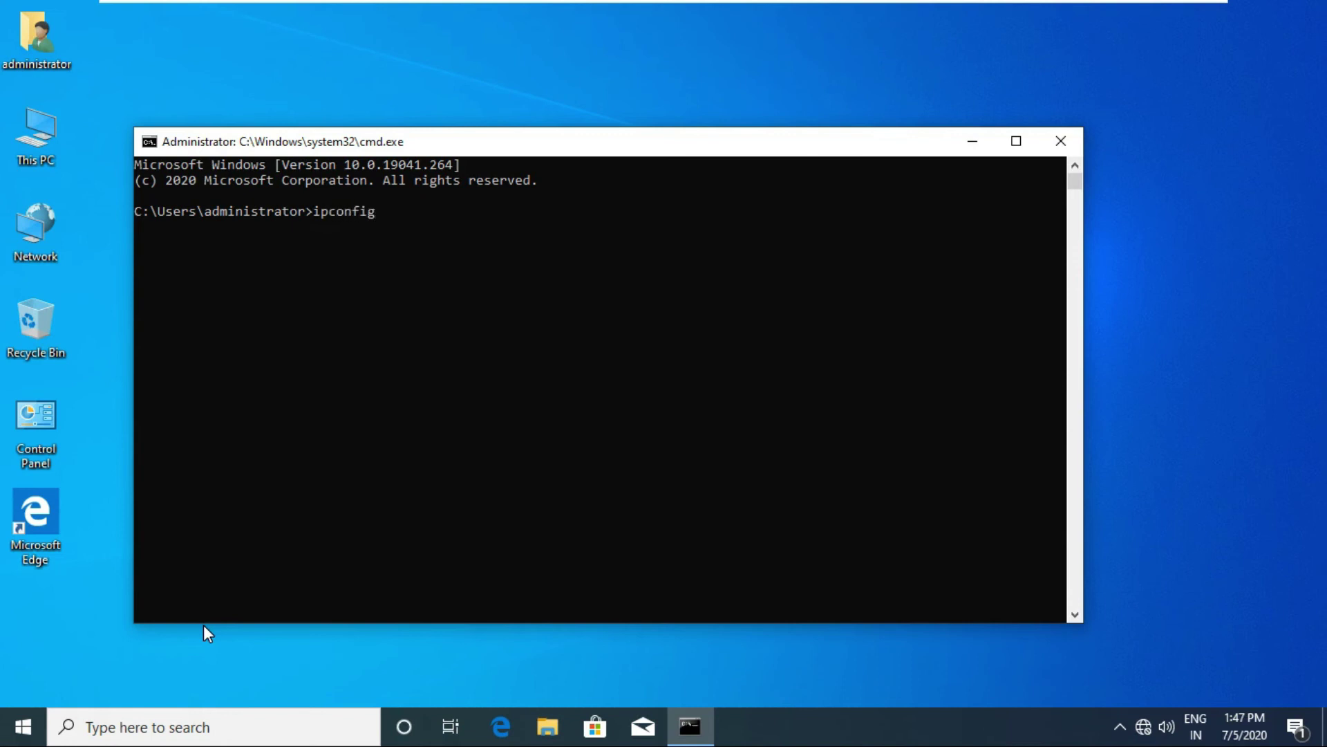
pyautogui.write('ig')
pyautogui.press('Return')
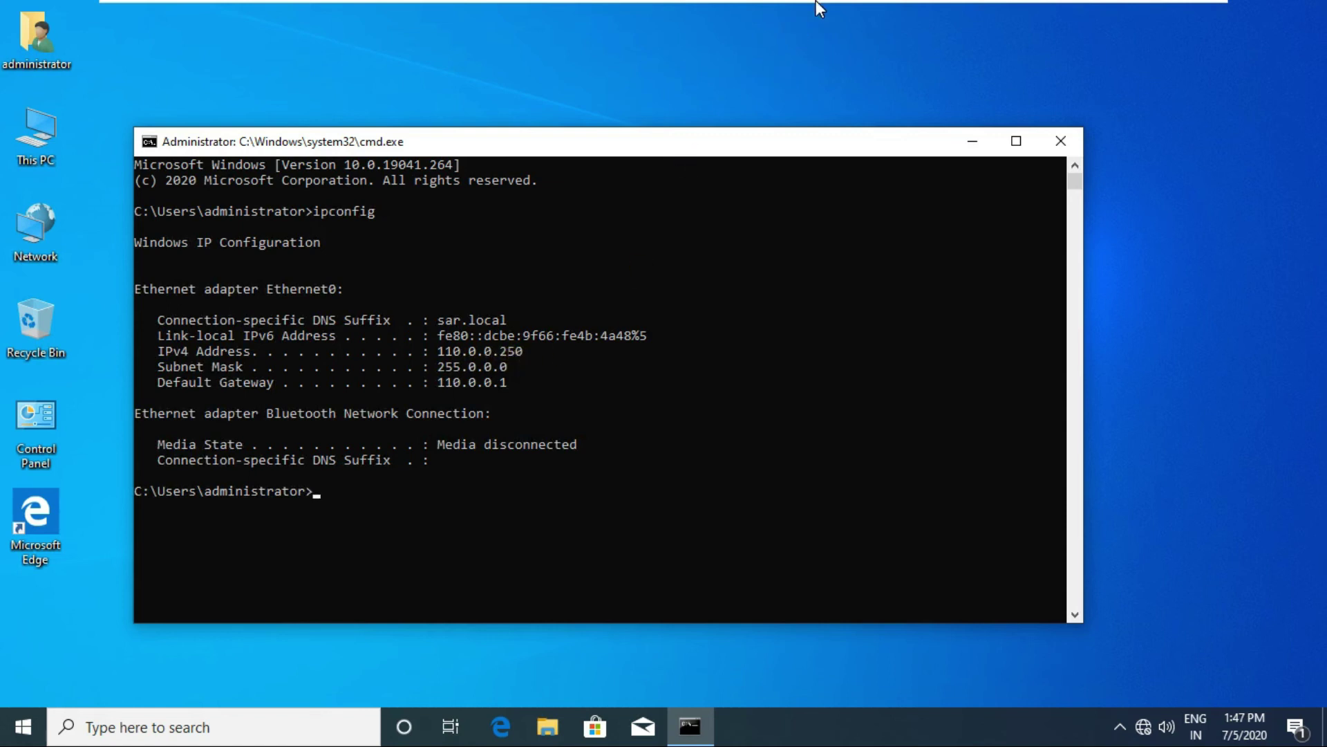
# Step: On the Windows 8.1 VM, open Network Connections by running ncpa.cpl
pyautogui.moveTo(881, 10)
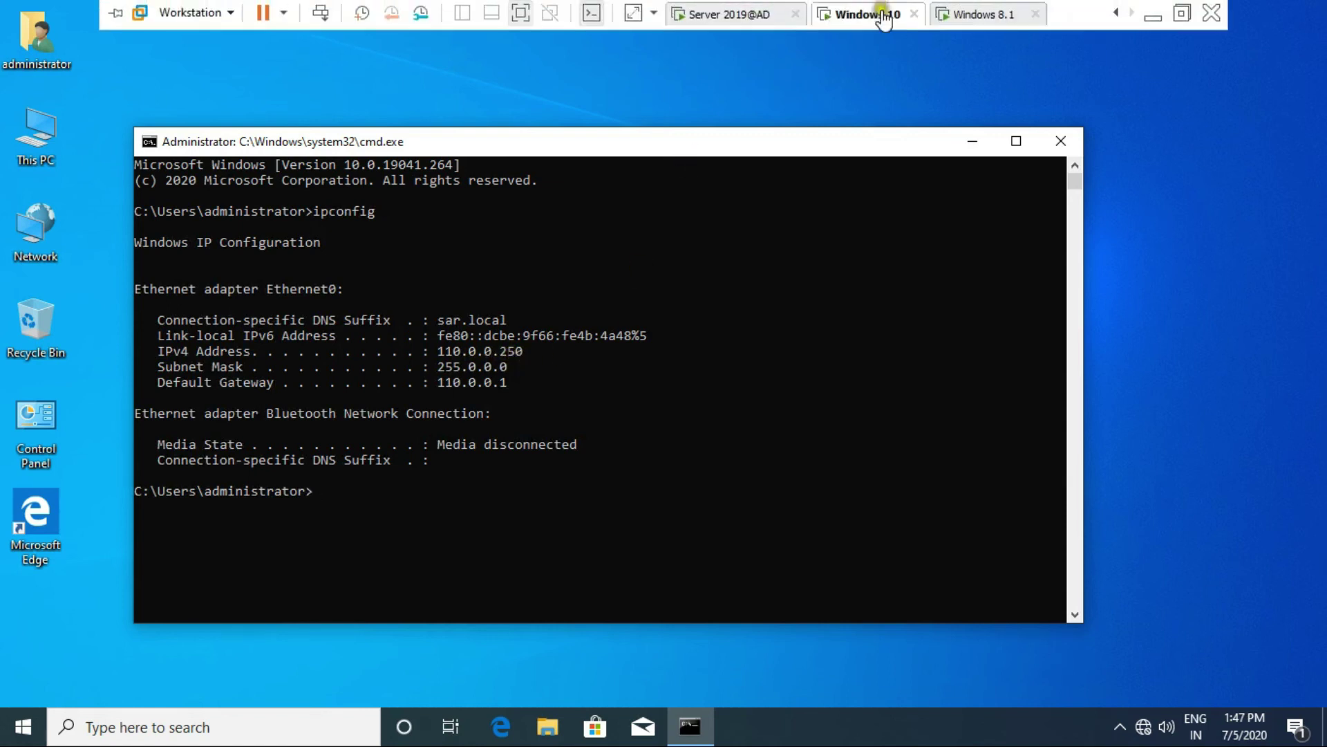
pyautogui.click(986, 20)
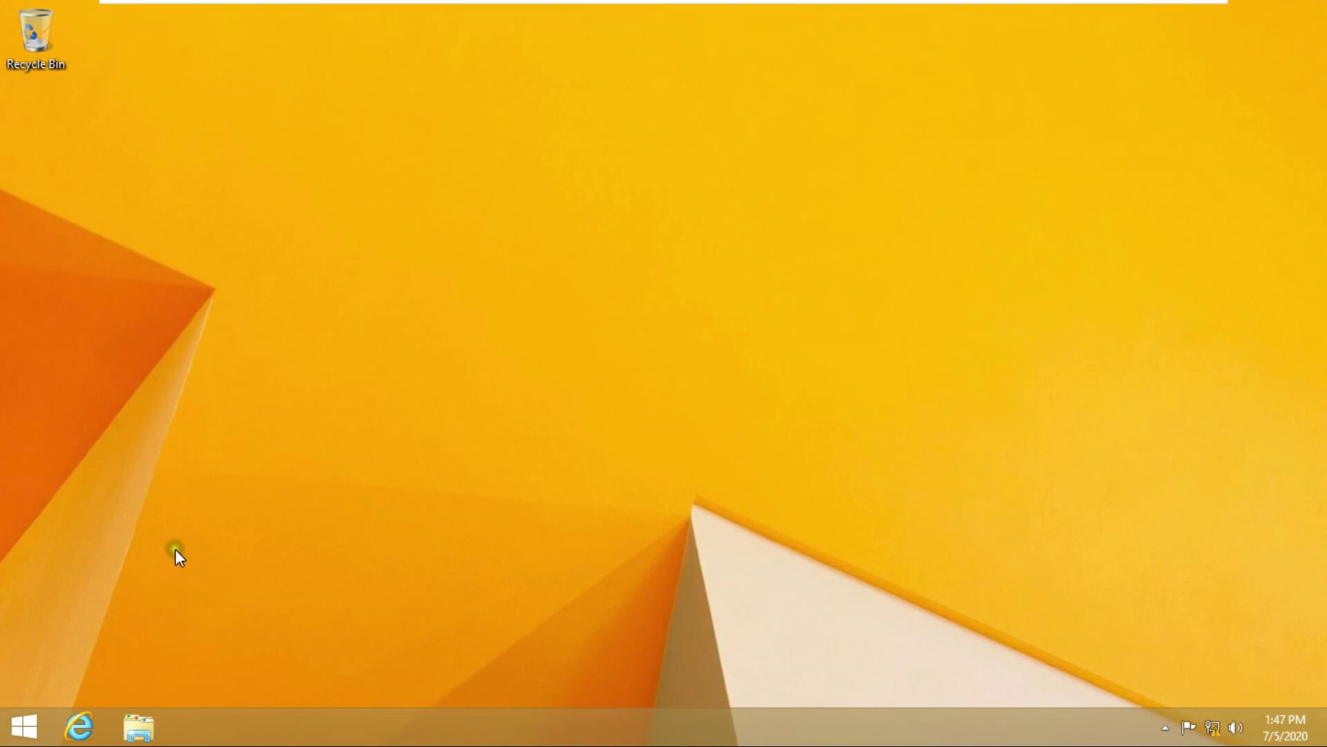
pyautogui.rightClick(28, 717)
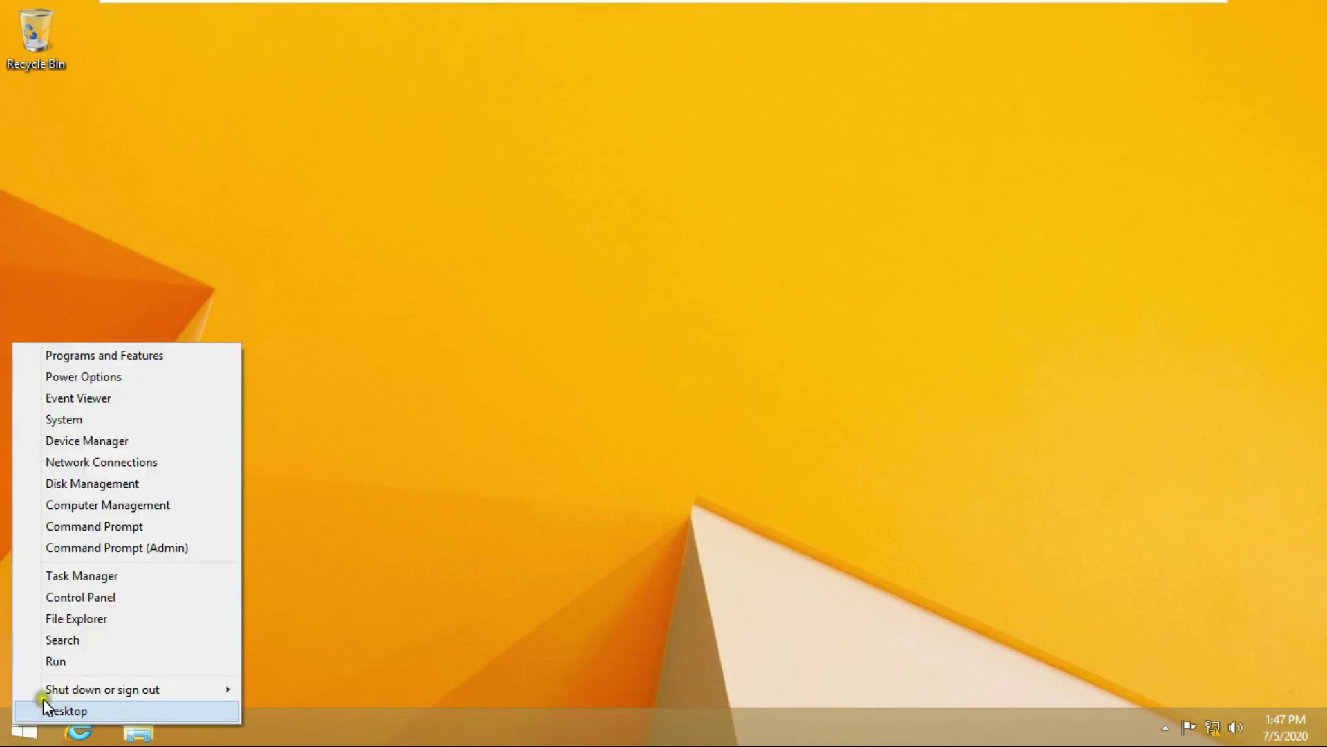
pyautogui.click(77, 659)
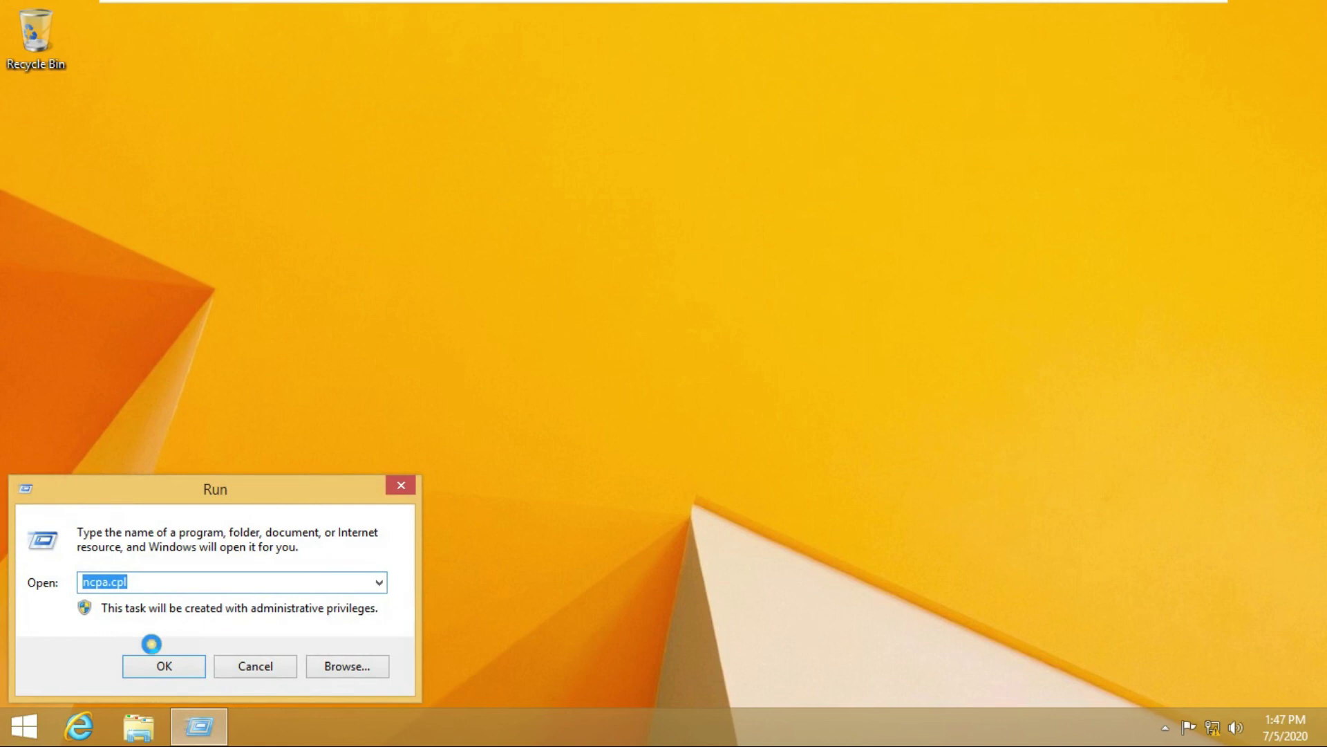
pyautogui.click(159, 583)
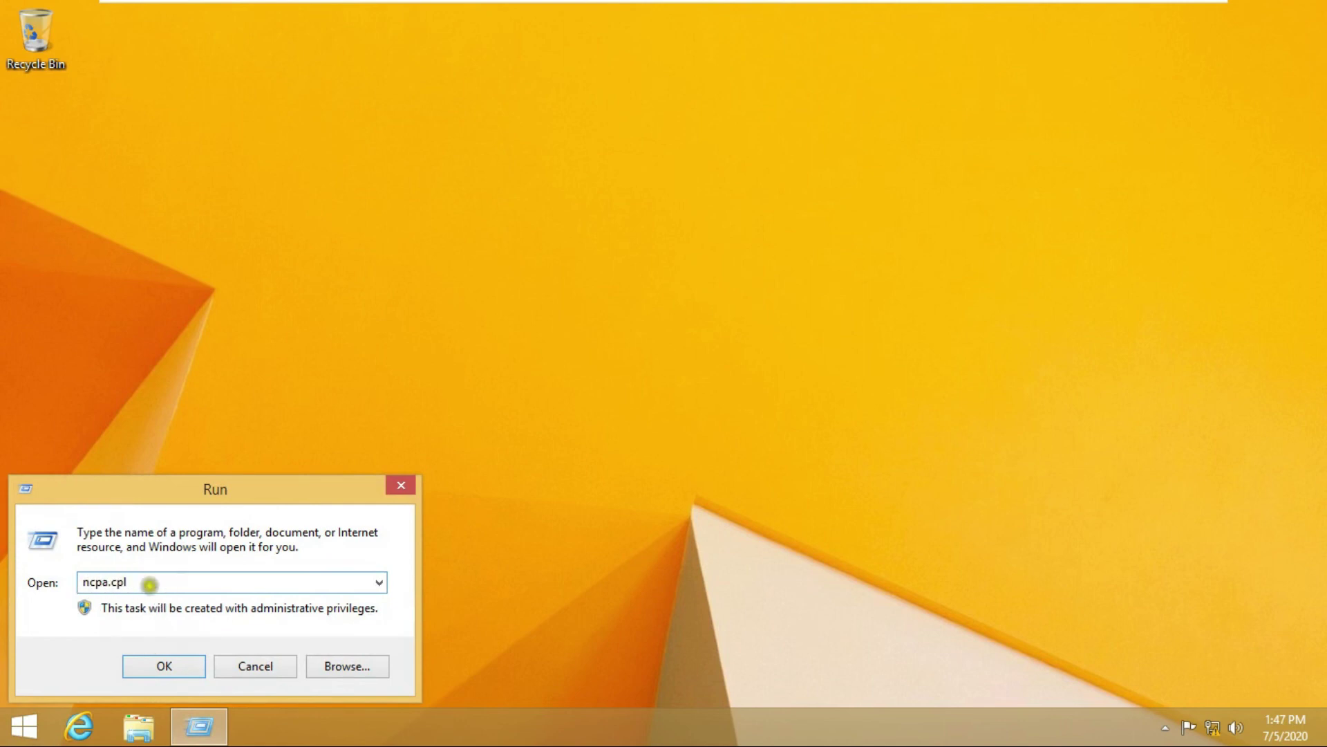
pyautogui.click(163, 662)
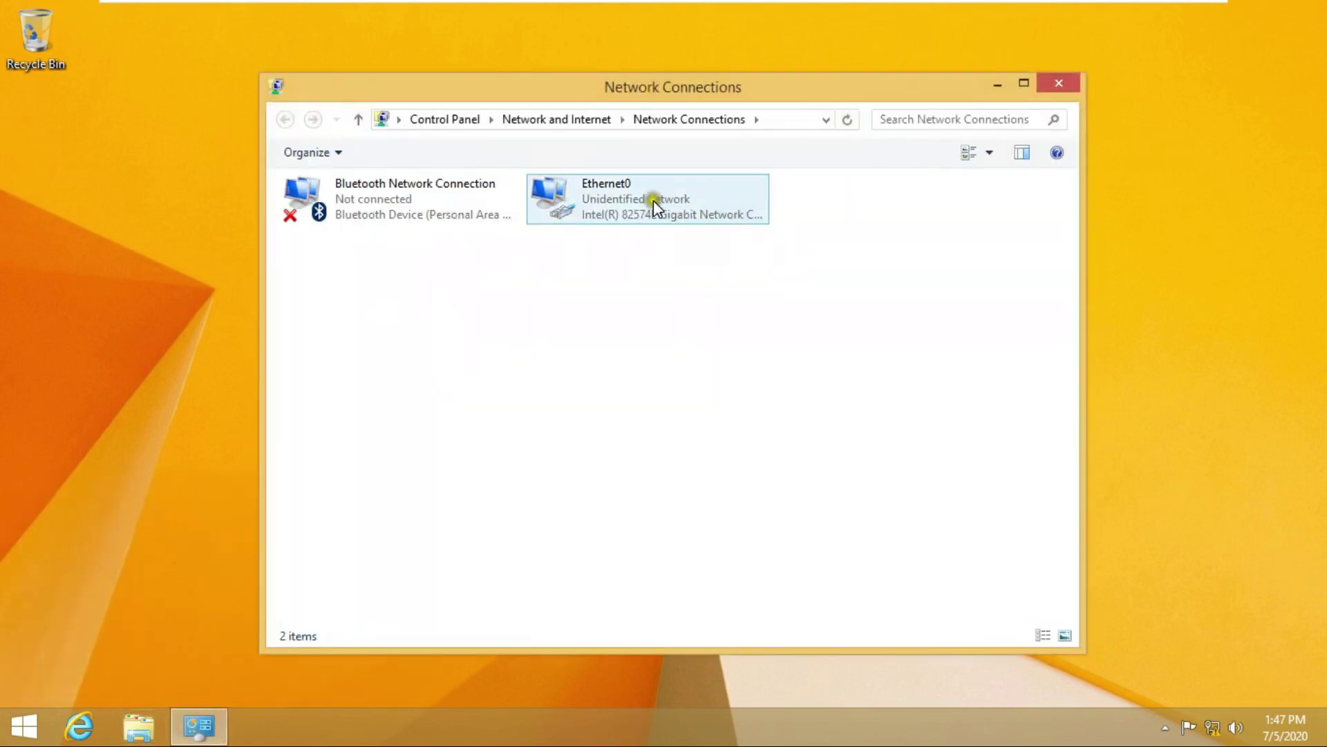
# Step: Switch Ethernet0's IPv4 properties to obtain IP and DNS server addresses automatically
pyautogui.click(653, 200)
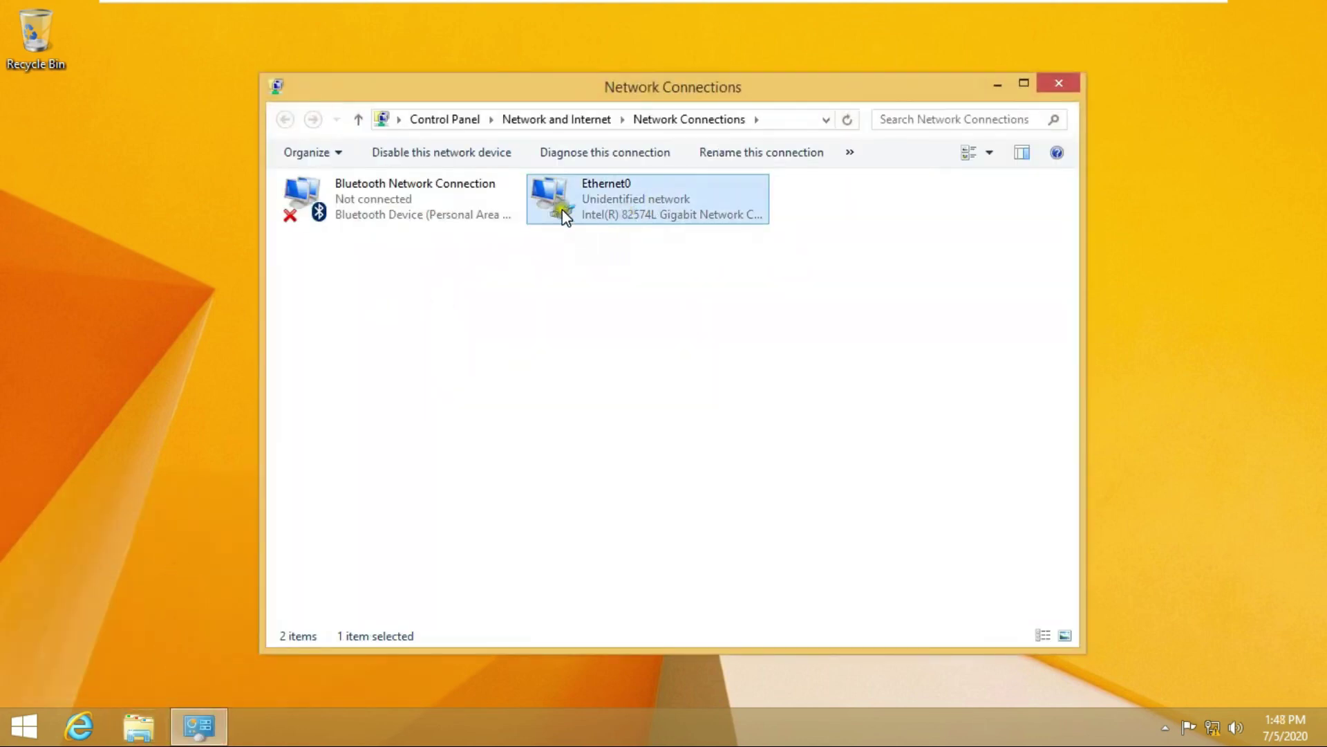
pyautogui.rightClick(608, 198)
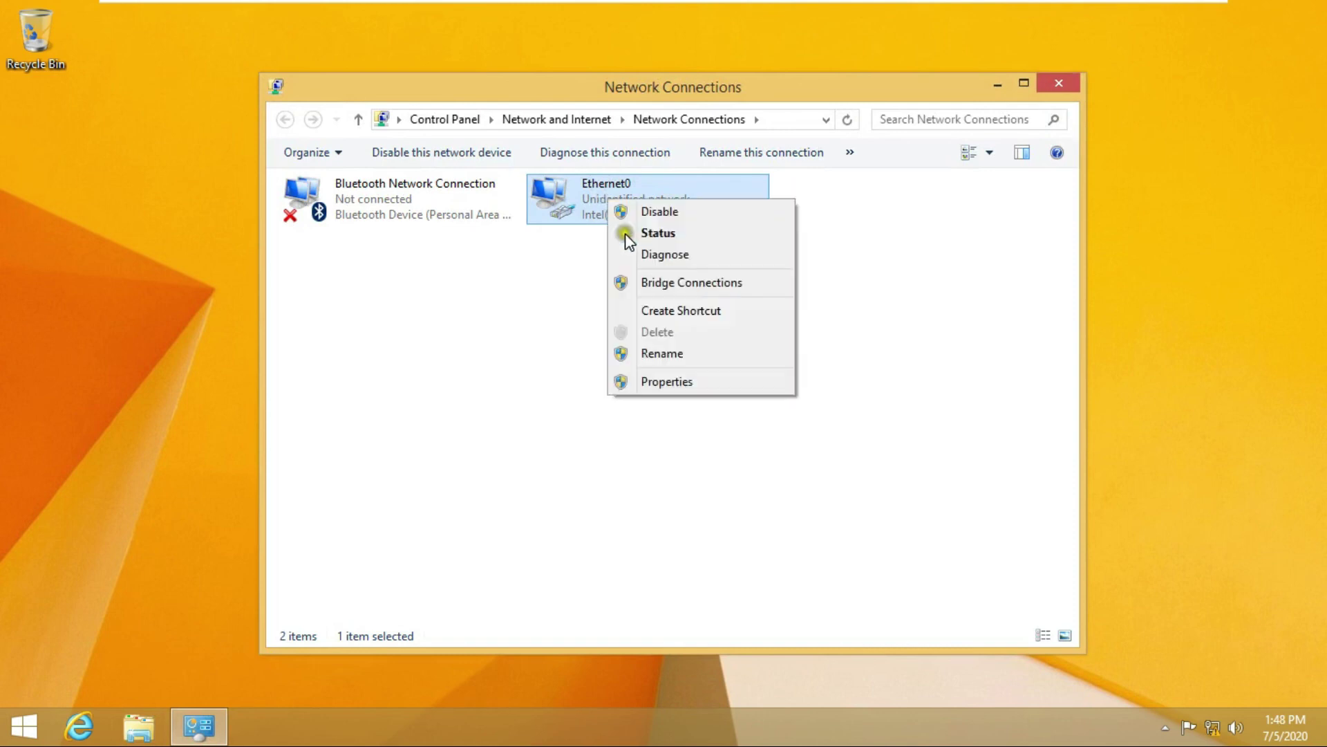
pyautogui.click(663, 384)
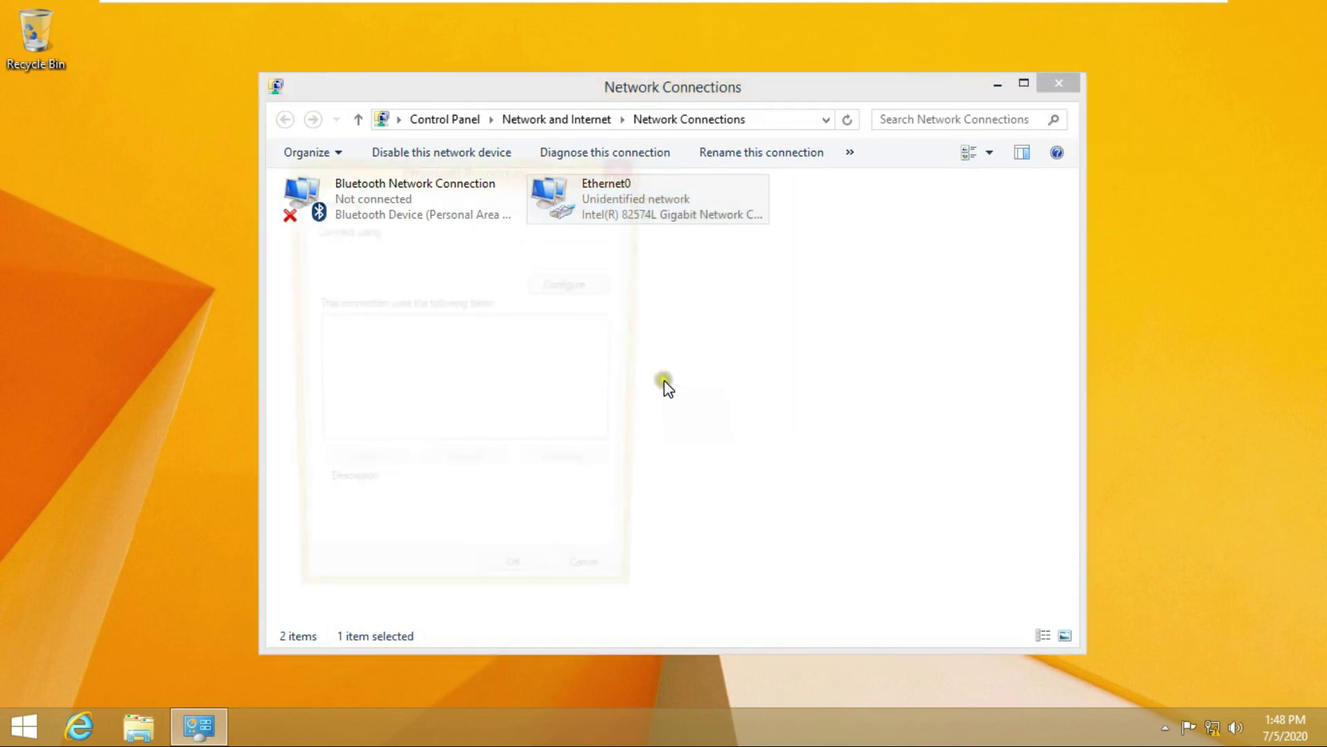
pyautogui.moveTo(616, 377); pyautogui.dragTo(615, 396)
pyautogui.click(478, 425)
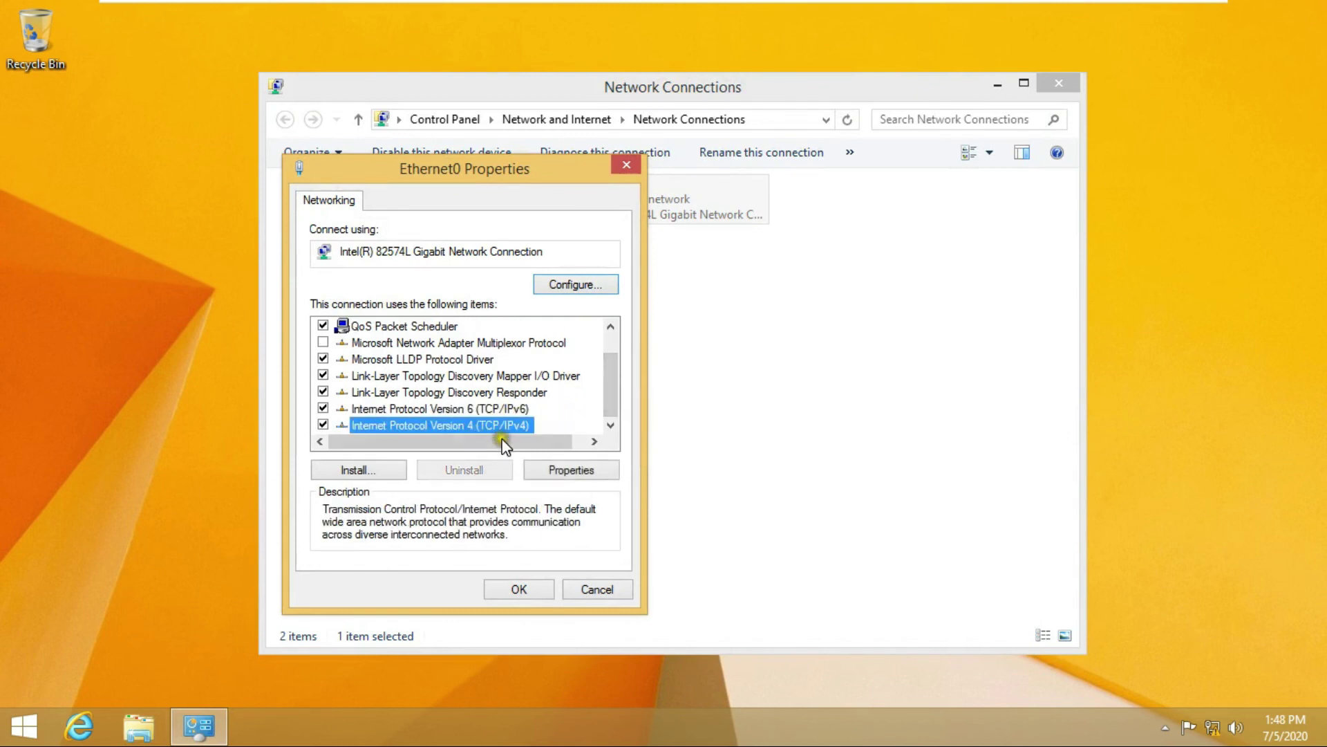
pyautogui.click(582, 471)
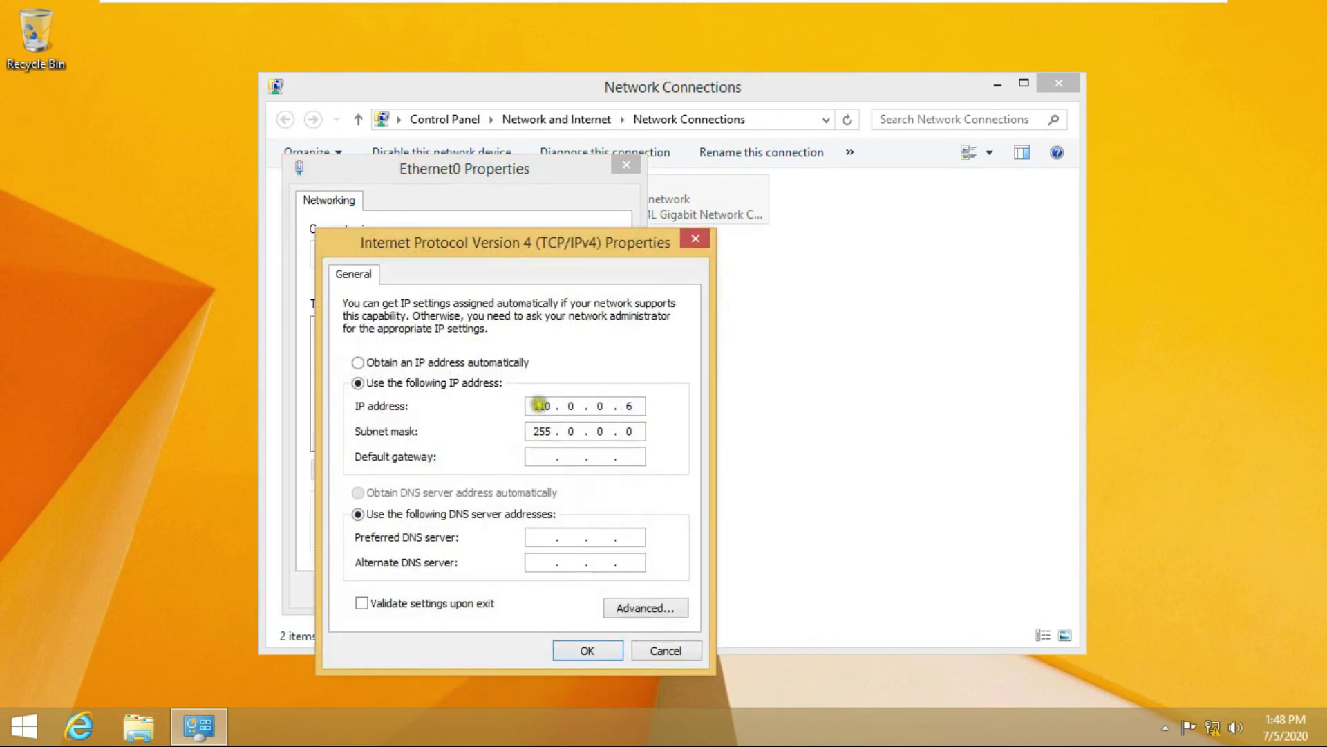
pyautogui.click(392, 363)
pyautogui.click(478, 363)
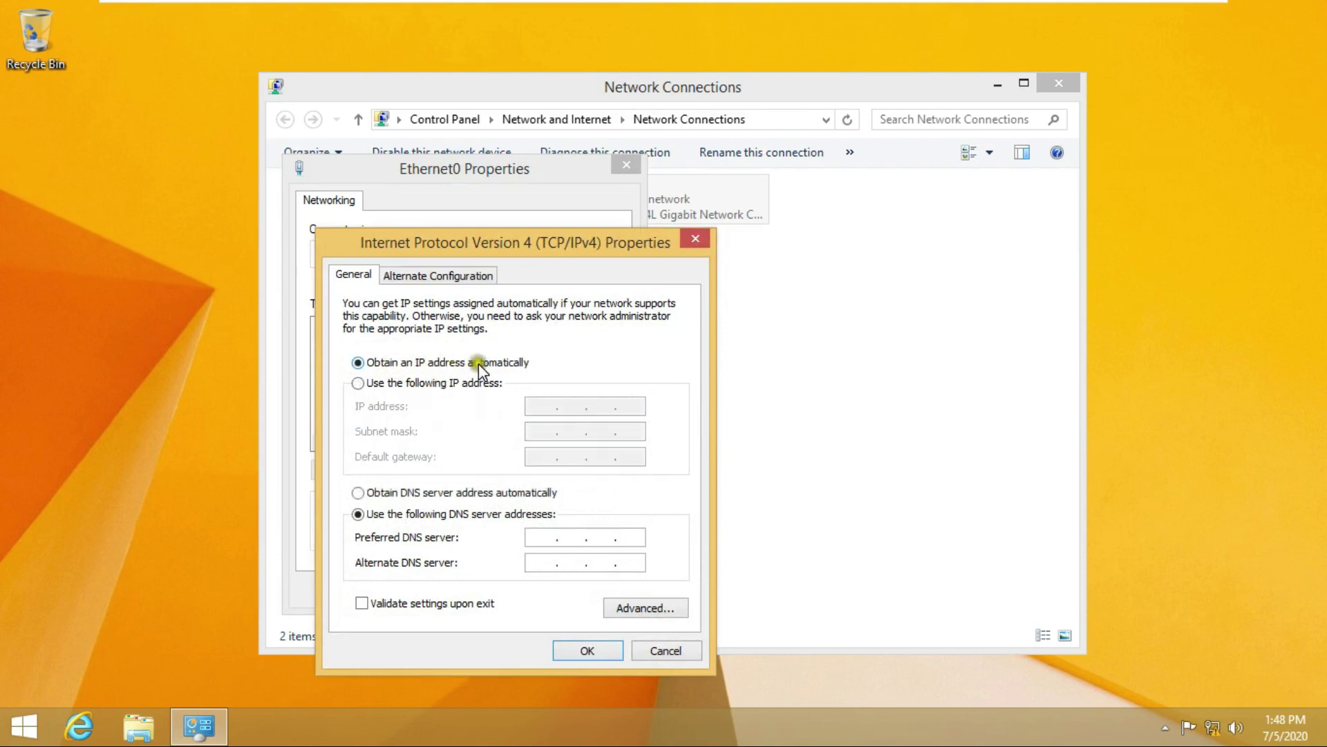
pyautogui.click(424, 495)
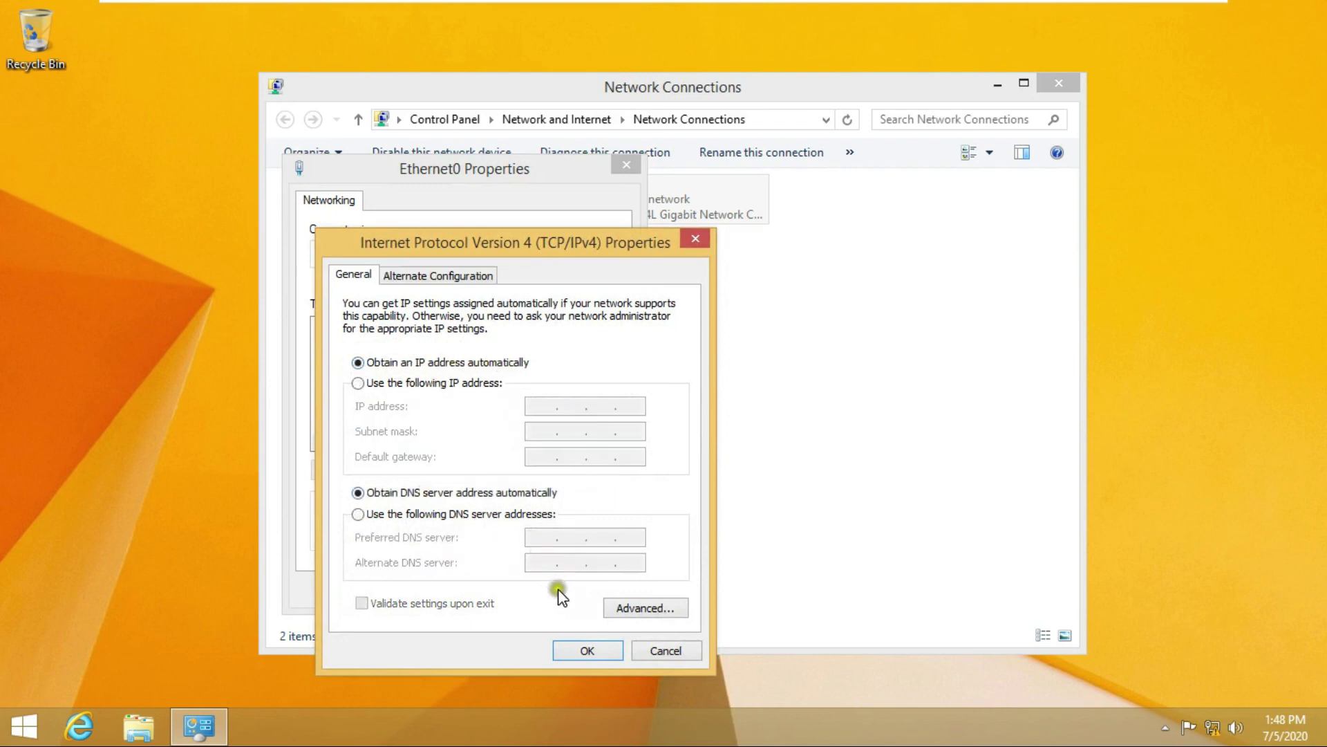
pyautogui.click(579, 651)
pyautogui.click(516, 586)
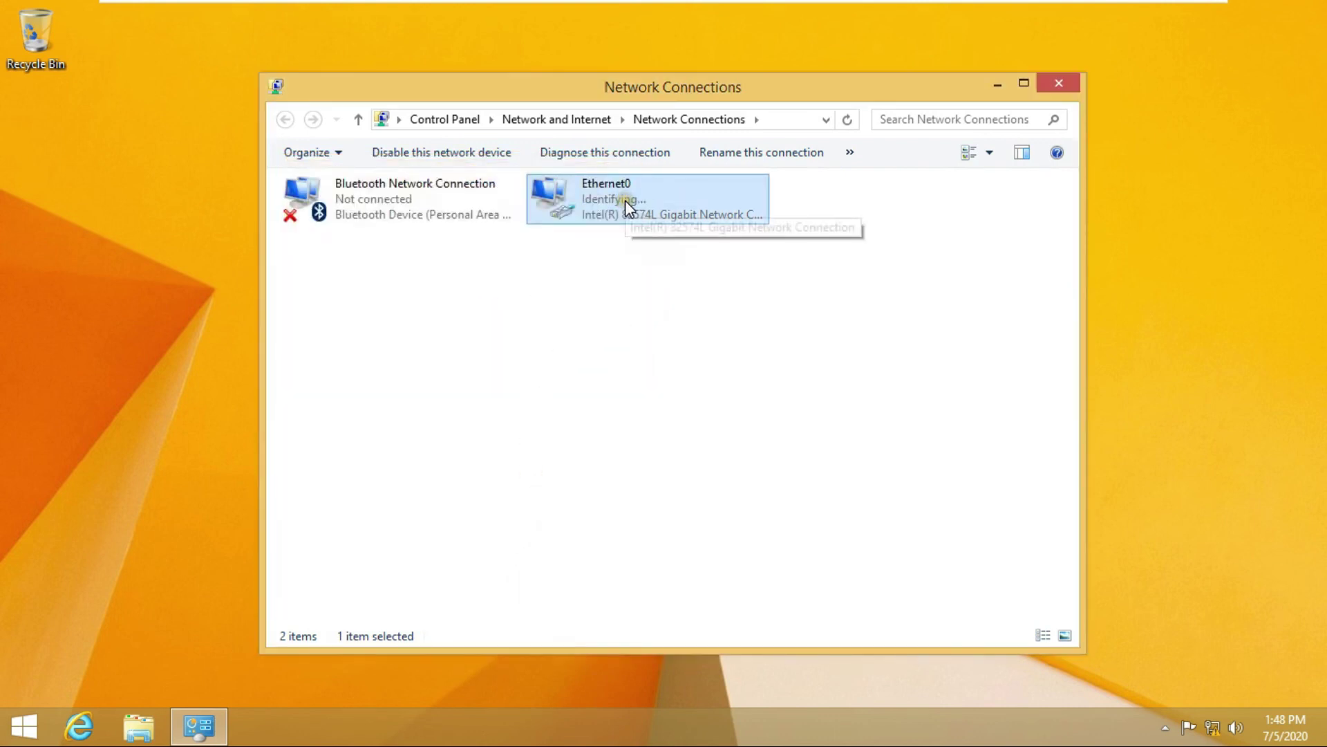
# Step: Open cmd via Run and run ipconfig, showing Ethernet0 at 172.16.0.1 with mask 255.255.0.0
pyautogui.rightClick(26, 723)
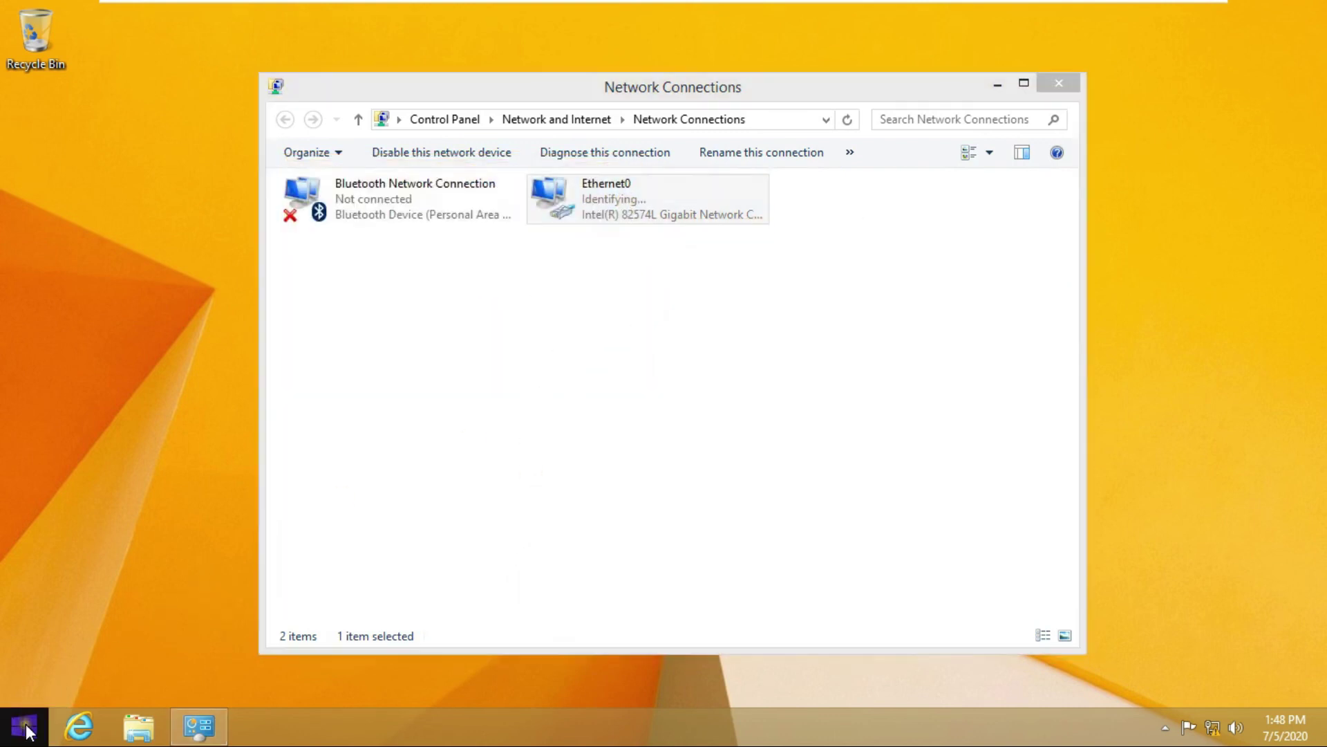
pyautogui.click(81, 662)
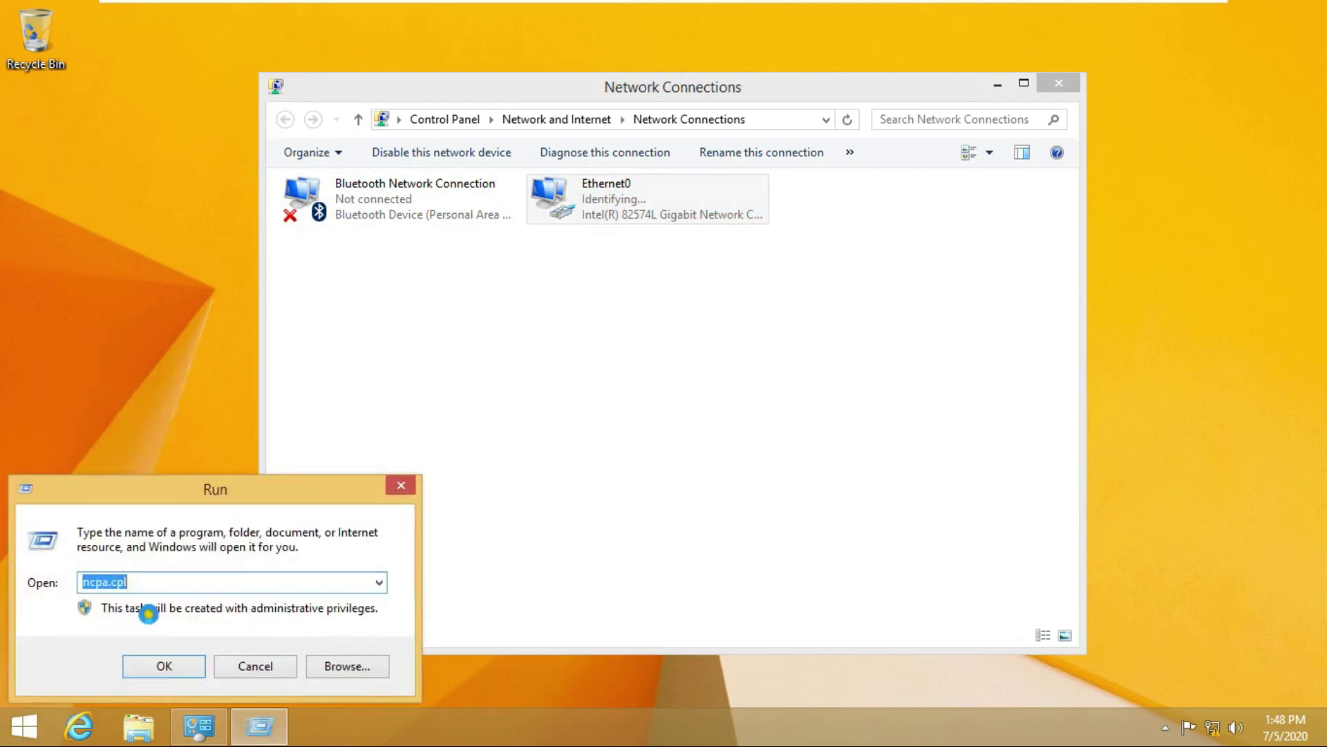
pyautogui.write('cmd')
pyautogui.press('Return')
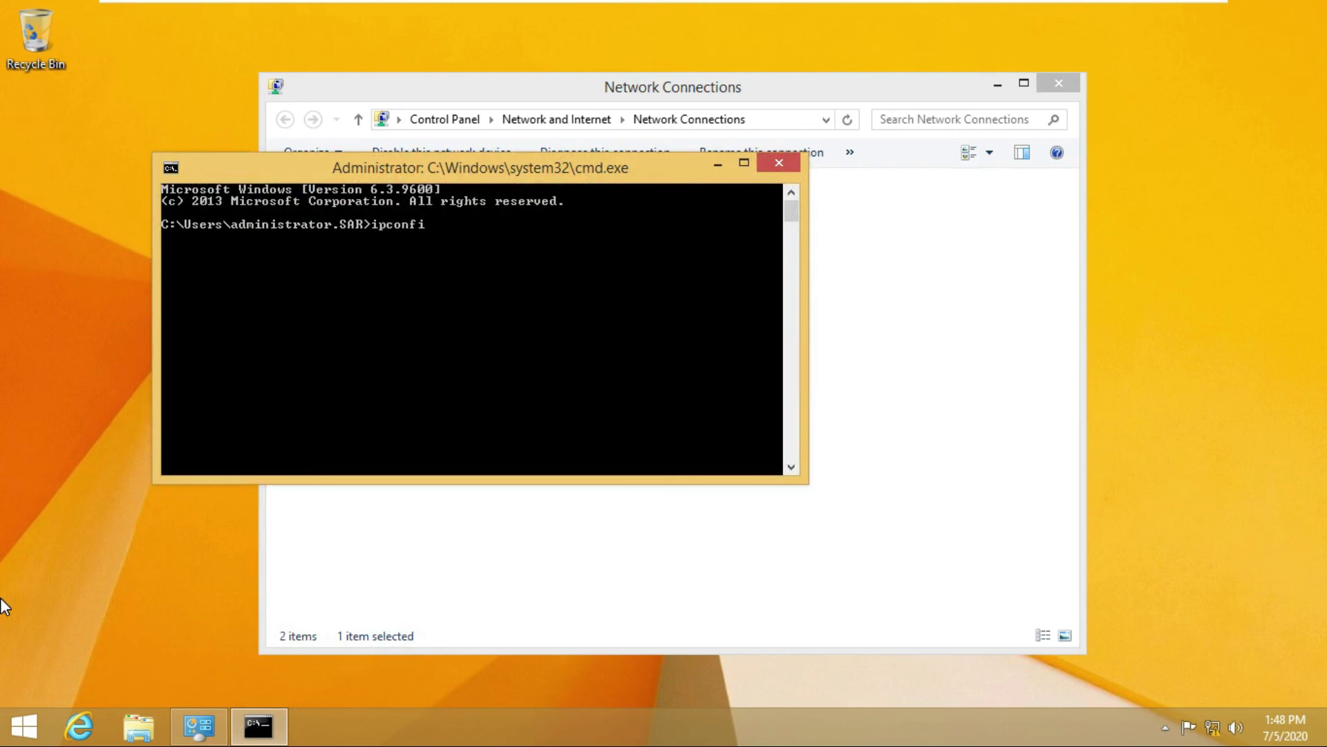
pyautogui.write('ipconfig')
pyautogui.press('Return')
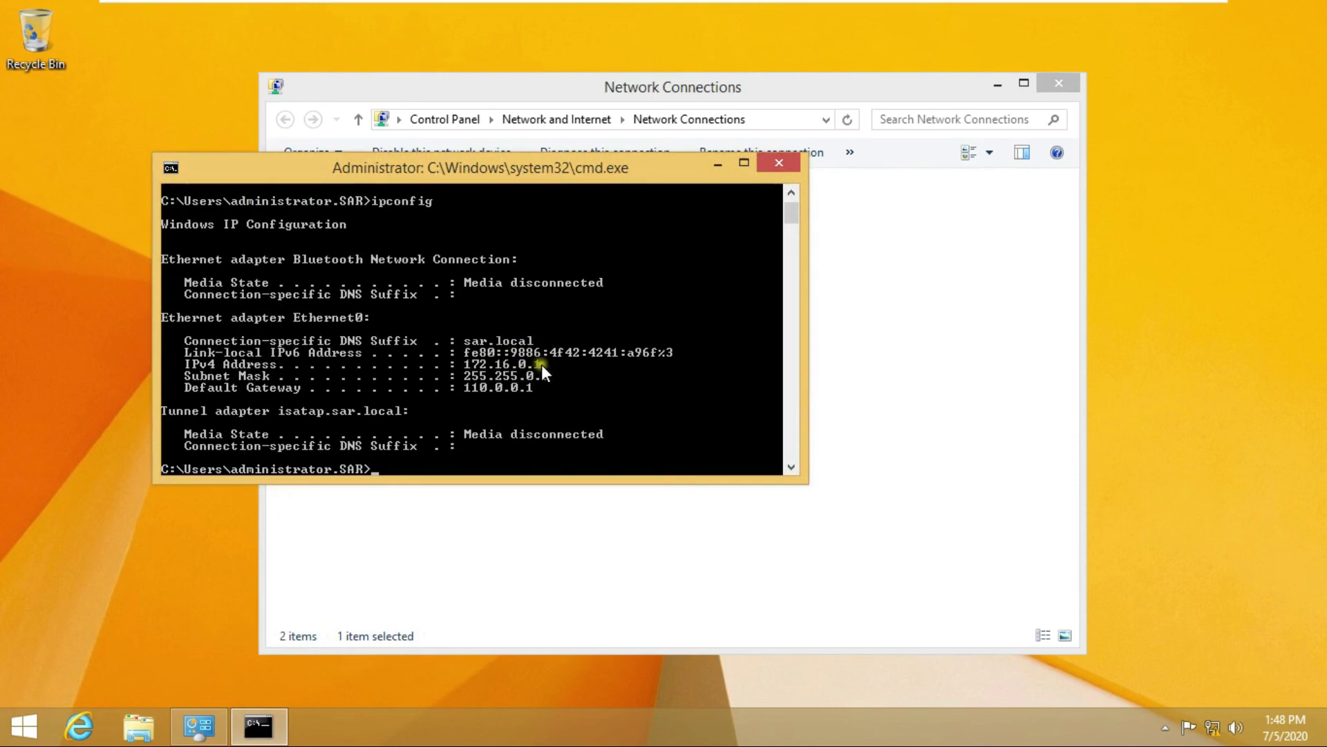
# Step: On Server 2019, view Address Leases for scope 110.0.0.0 (110.0.0.250), then scope 172.16.0.0
pyautogui.moveTo(802, 6)
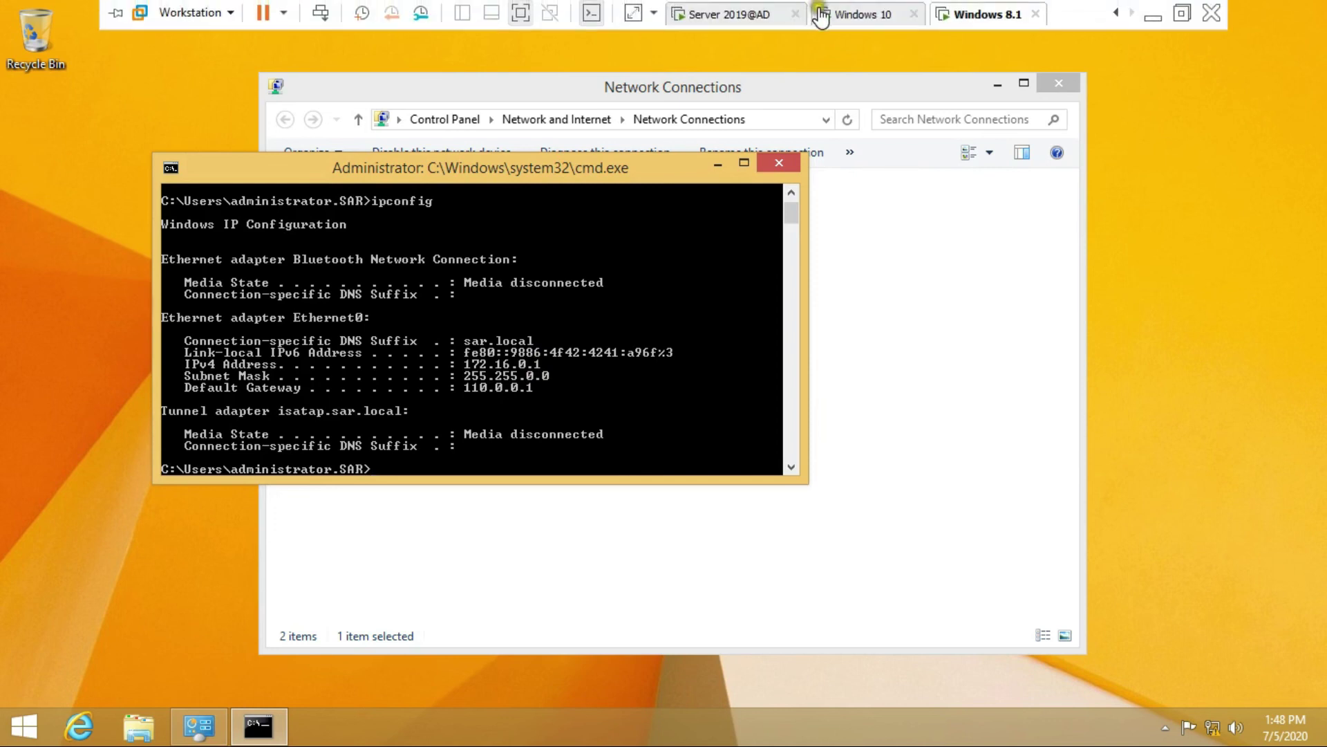
pyautogui.click(734, 15)
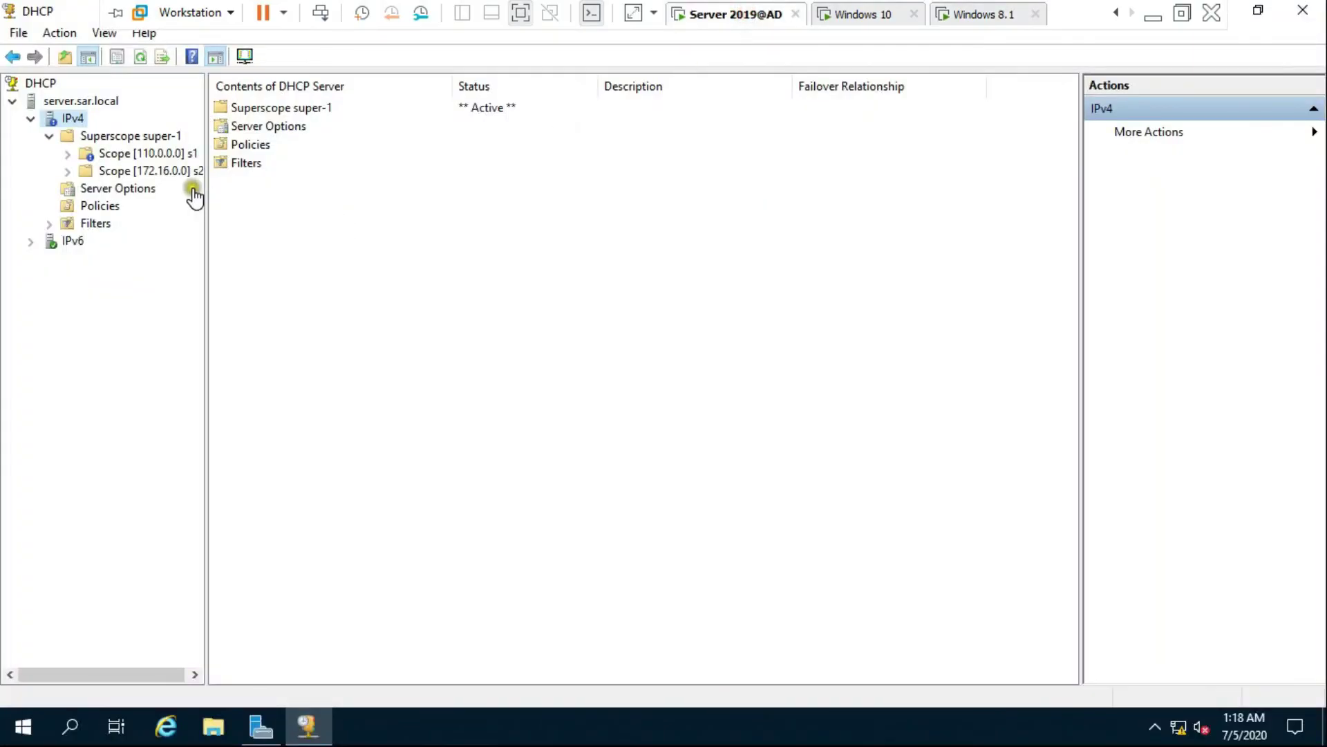
pyautogui.click(68, 153)
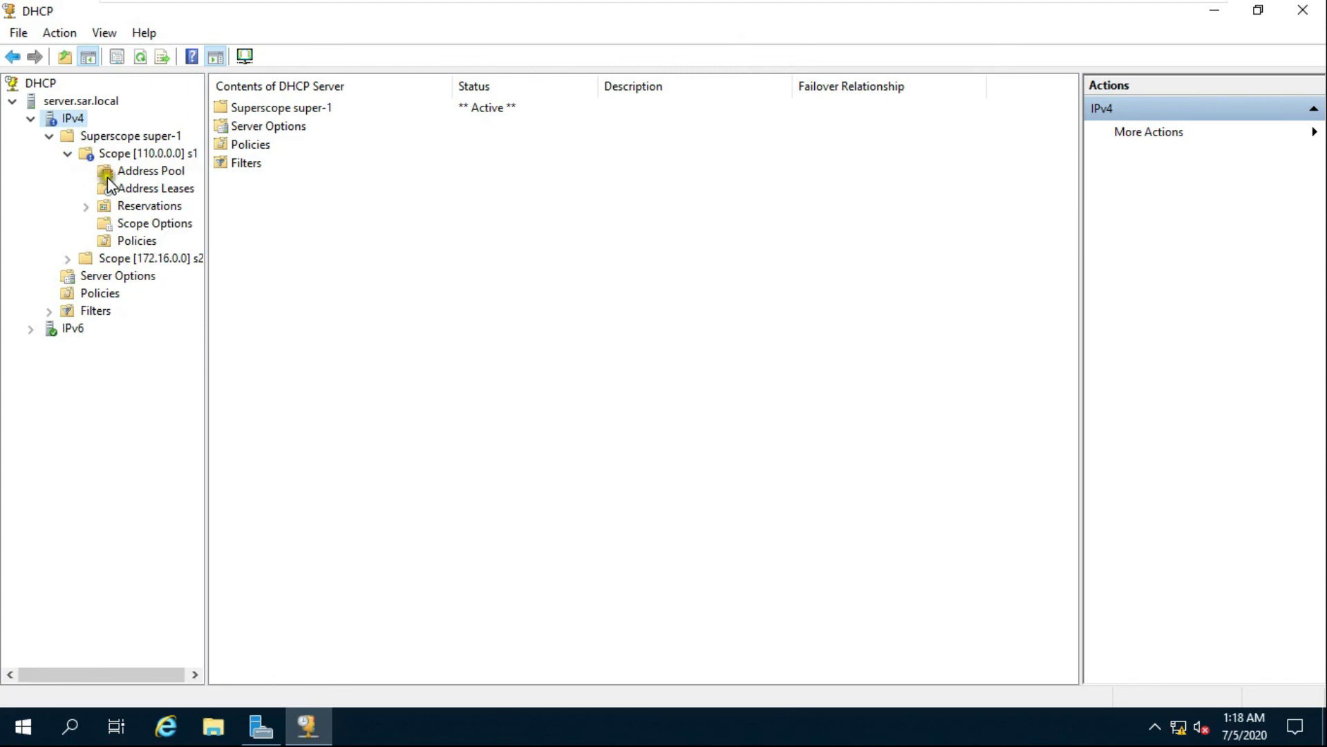
pyautogui.click(146, 189)
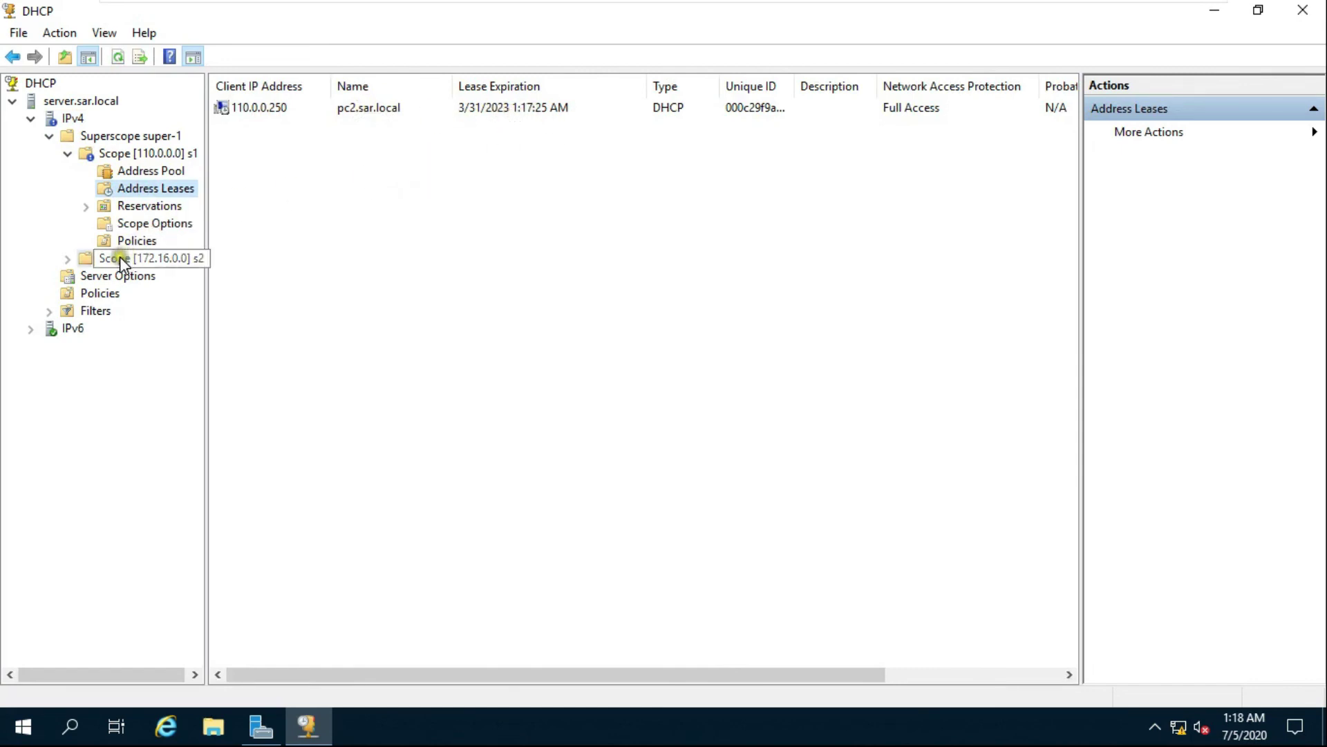
pyautogui.click(80, 262)
pyautogui.click(68, 260)
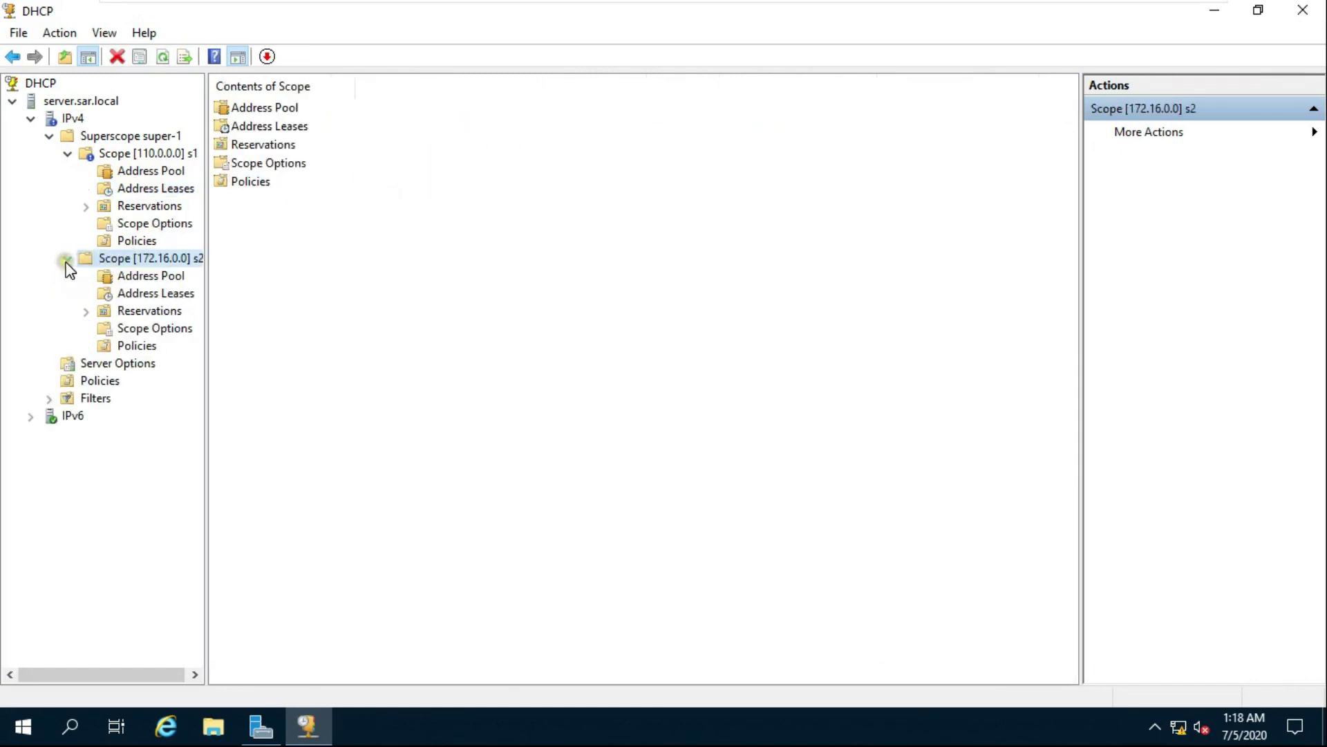
pyautogui.click(145, 293)
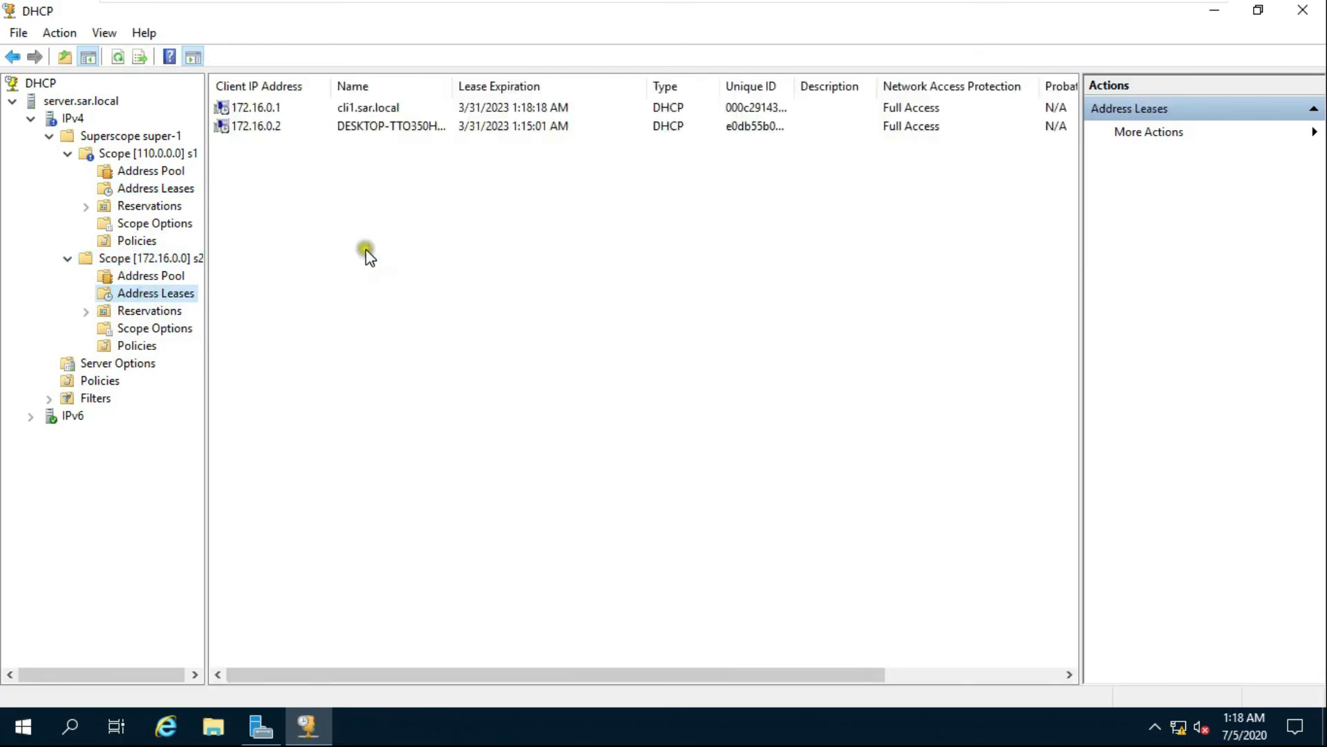